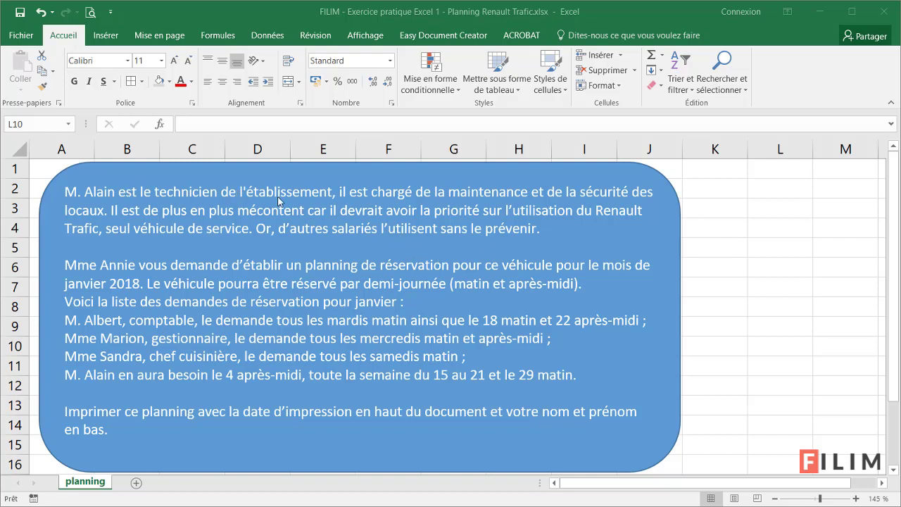
# - Highlight the maintenance and security phrase in the instructions box
pyautogui.click(305, 190)
pyautogui.click(305, 191)
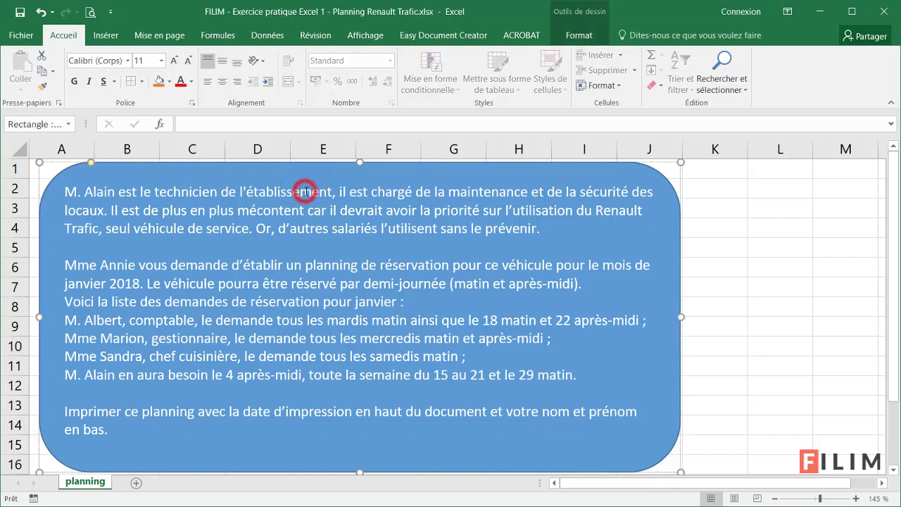
pyautogui.doubleClick(422, 191)
pyautogui.moveTo(458, 191); pyautogui.dragTo(102, 213)
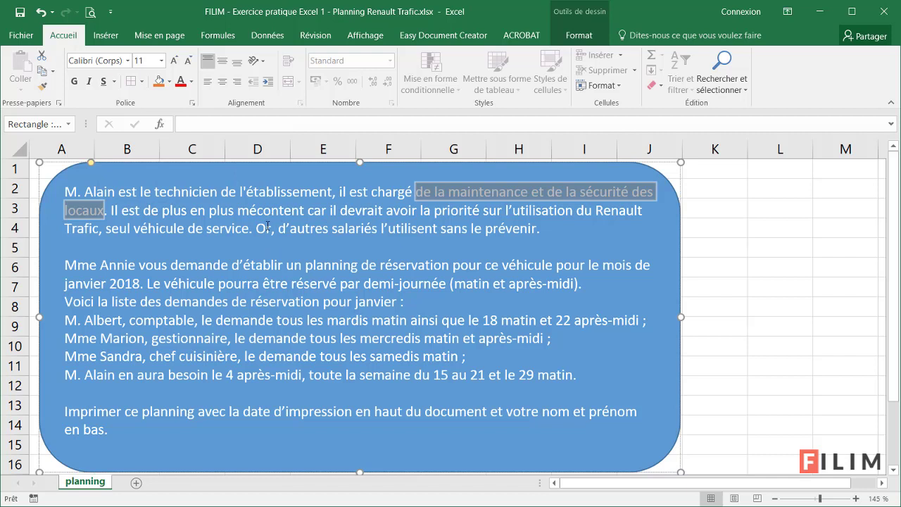
pyautogui.click(155, 271)
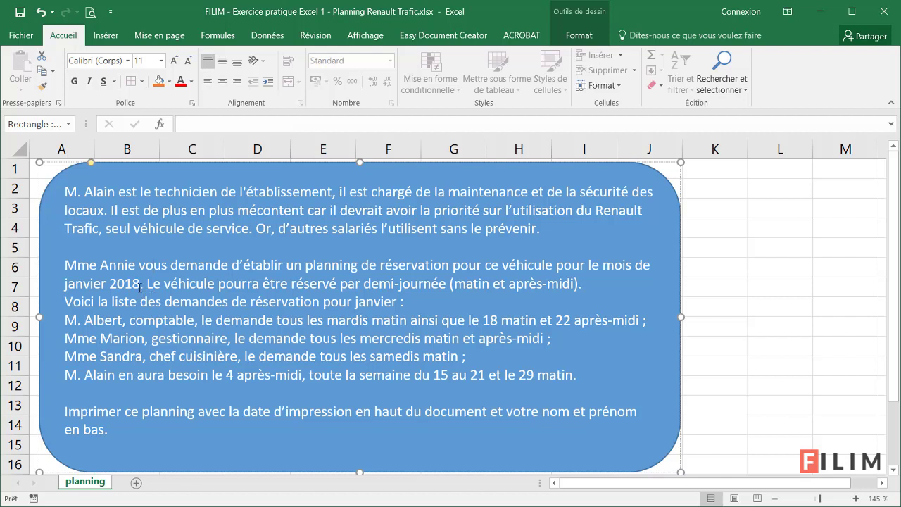
# - Highlight 'janvier 2018', the half-day booking rule and the Saturday morning request
pyautogui.click(139, 285)
pyautogui.moveTo(138, 285); pyautogui.dragTo(65, 285)
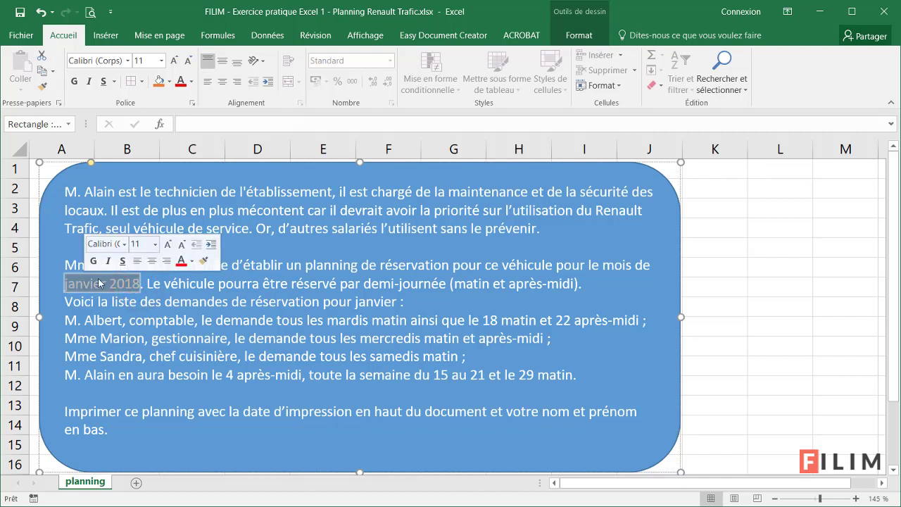
pyautogui.click(149, 314)
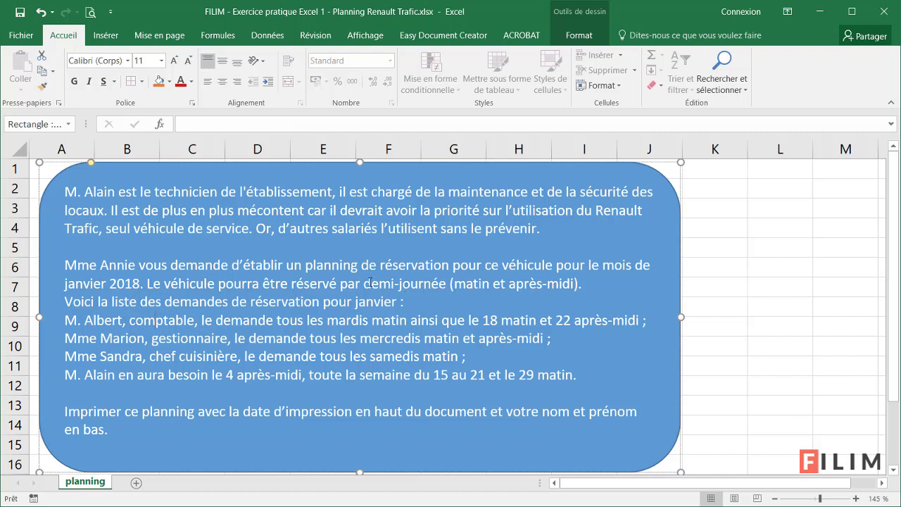
pyautogui.moveTo(363, 283); pyautogui.dragTo(577, 282)
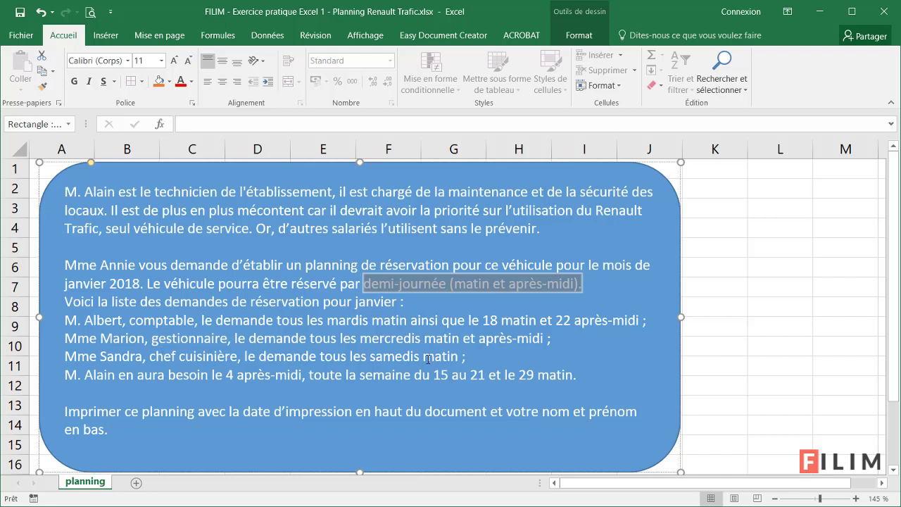
pyautogui.moveTo(370, 356)
pyautogui.mouseDown()
pyautogui.moveTo(459, 357)
pyautogui.moveTo(435, 362)
pyautogui.mouseUp()
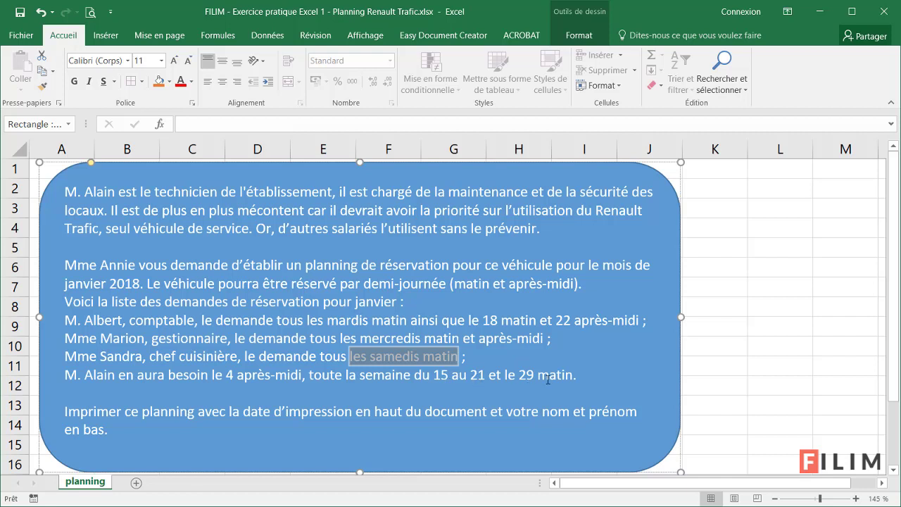
# - Highlight the remaining booking requests, then drag the instructions box right toward column E
pyautogui.moveTo(574, 376); pyautogui.dragTo(67, 376)
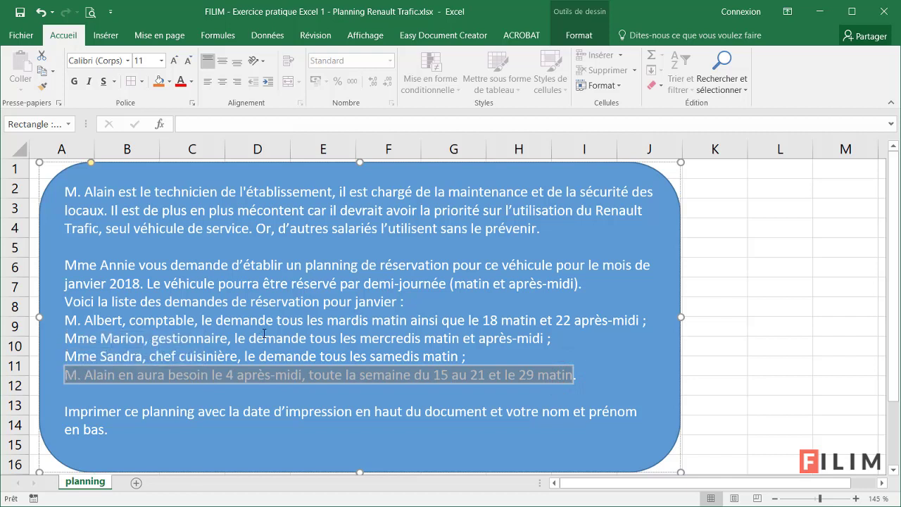
pyautogui.moveTo(203, 354); pyautogui.dragTo(213, 321)
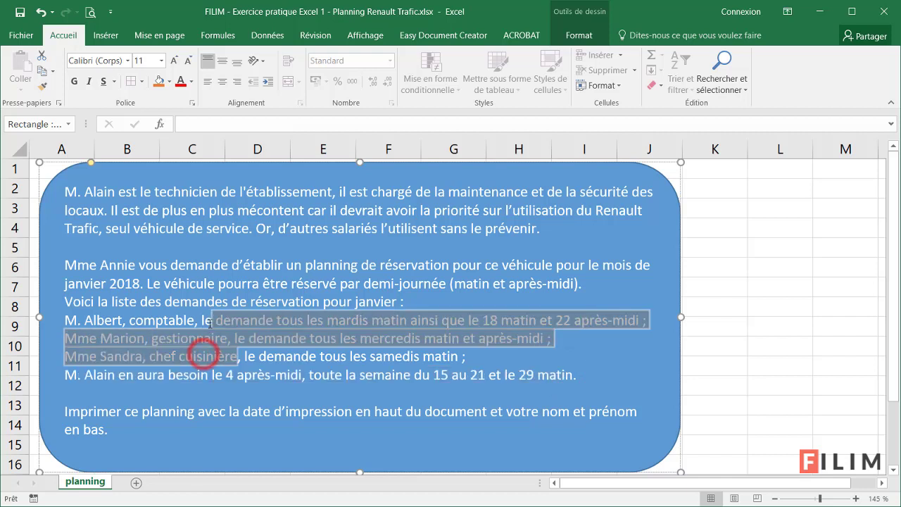
pyautogui.click(200, 351)
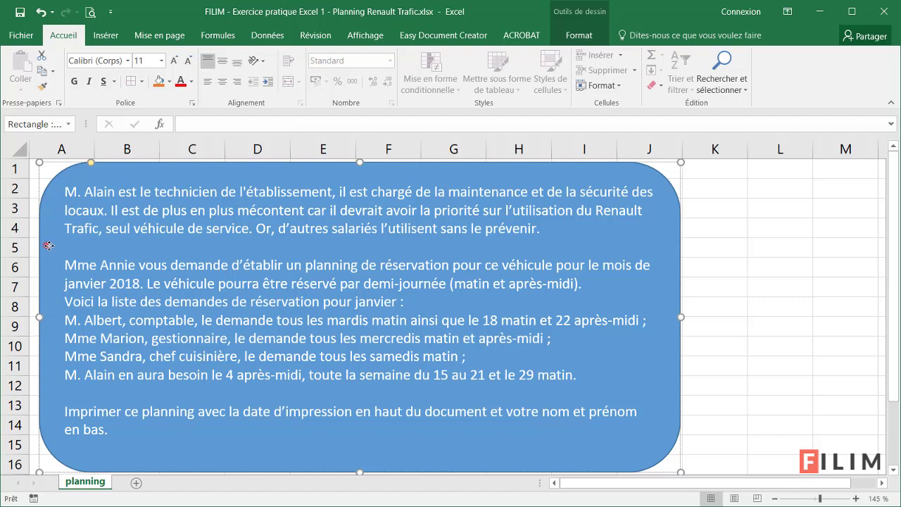
pyautogui.moveTo(44, 245); pyautogui.dragTo(288, 242)
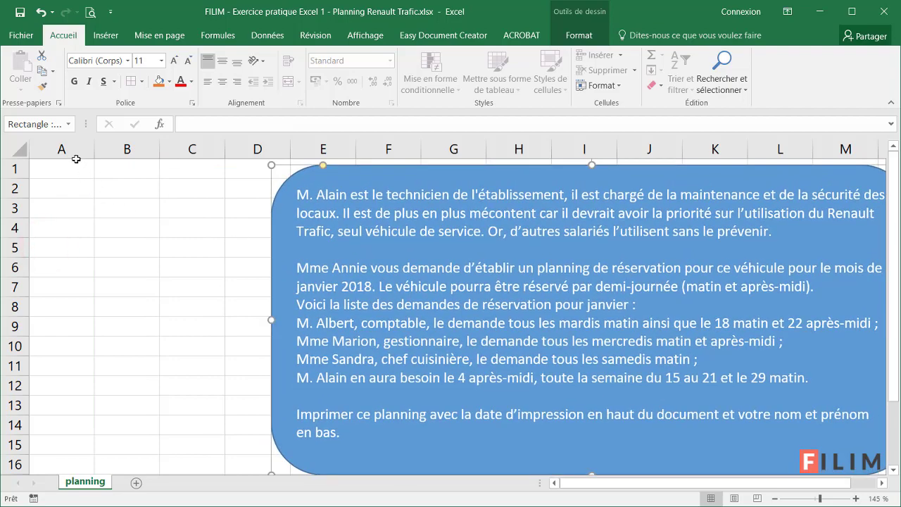
# - Move the instructions box so it starts in column F, leaving columns A–E free
pyautogui.moveTo(71, 150); pyautogui.dragTo(167, 234)
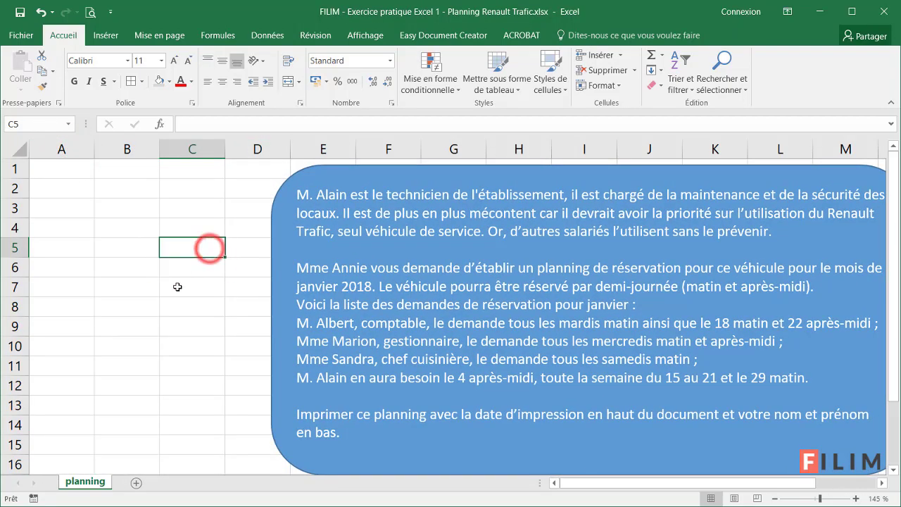
pyautogui.scroll(-1, 177, 285)
pyautogui.moveTo(249, 236); pyautogui.dragTo(369, 233)
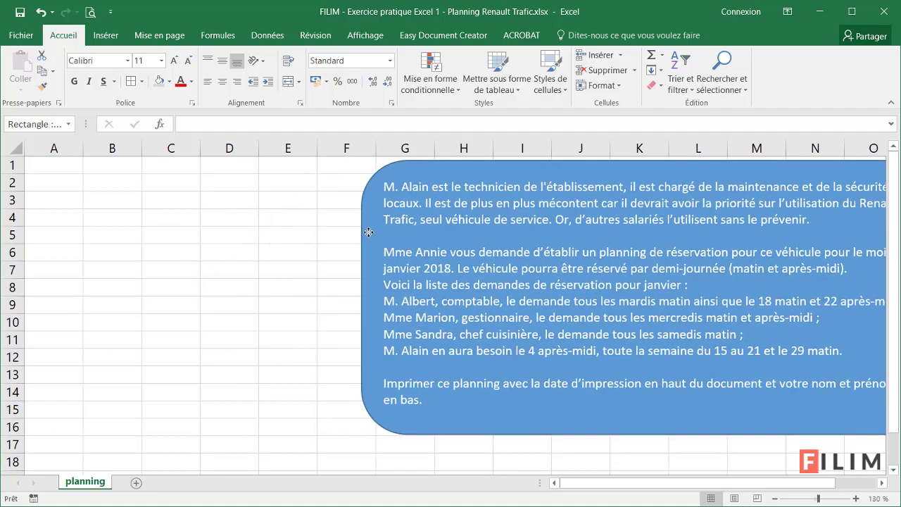
pyautogui.moveTo(369, 232); pyautogui.dragTo(361, 233)
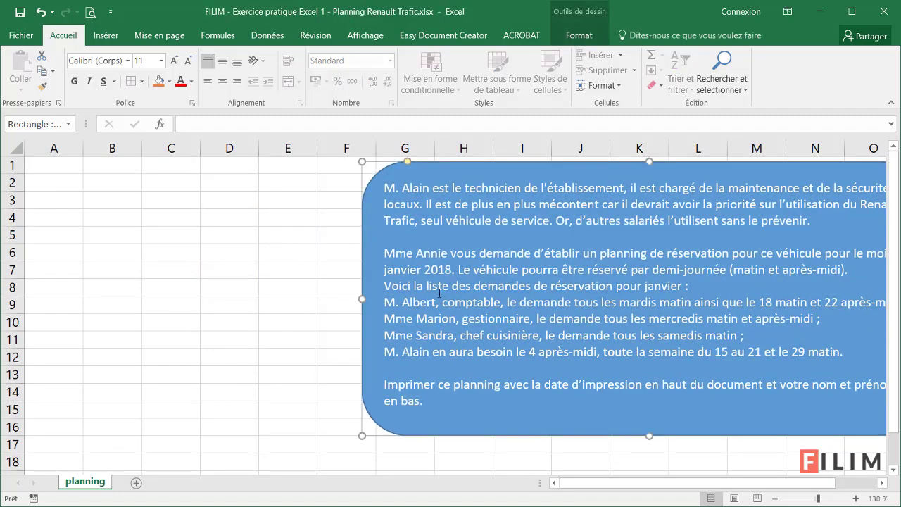
pyautogui.moveTo(385, 302); pyautogui.dragTo(732, 345)
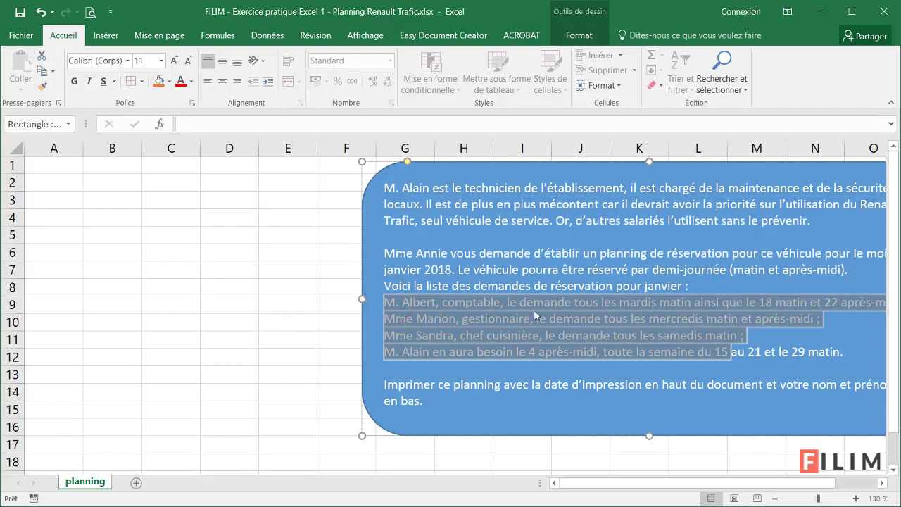
pyautogui.moveTo(54, 163); pyautogui.dragTo(219, 294)
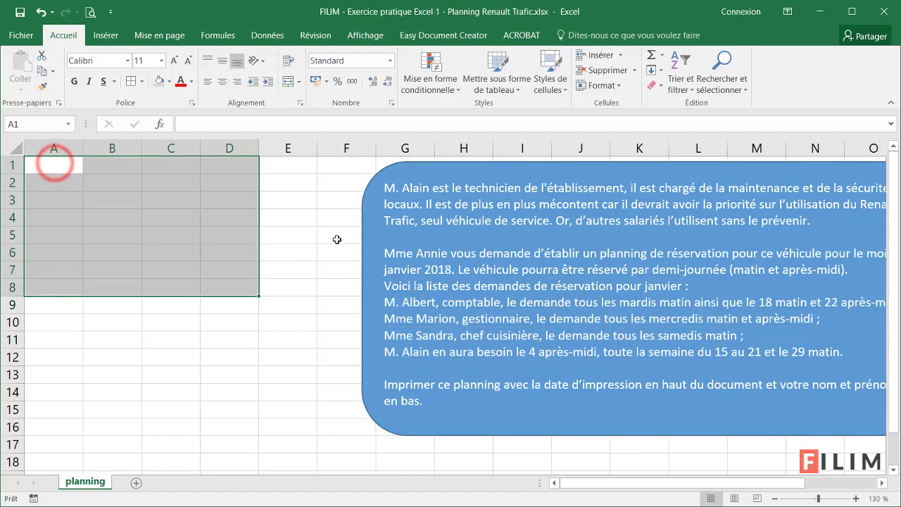
pyautogui.click(177, 250)
pyautogui.click(46, 165)
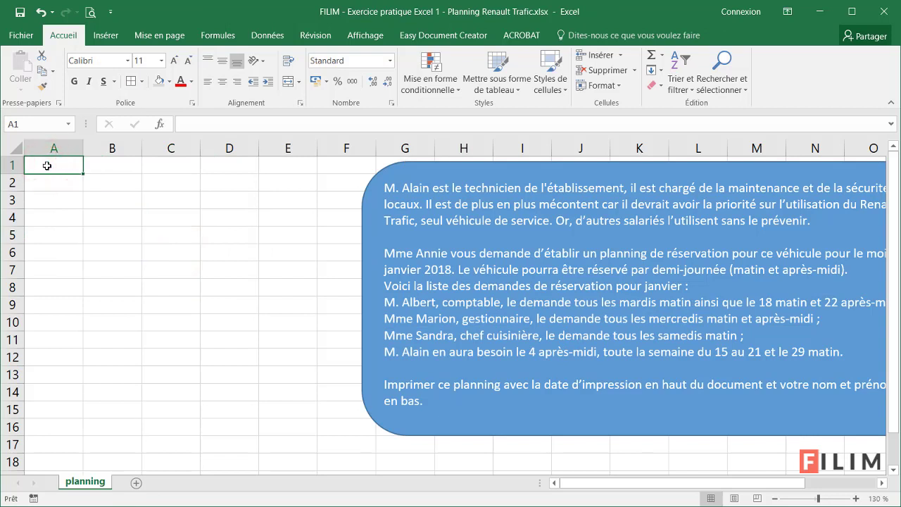
# - Enter the title 'Planning réservation Renault Trafic Janvier 2018' in cell A1
pyautogui.write('Planning ')
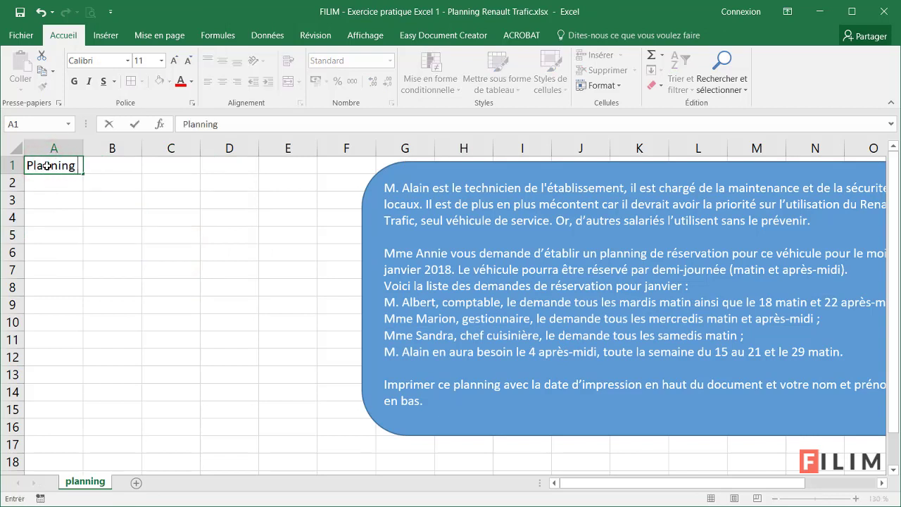
pyautogui.write('réservation ')
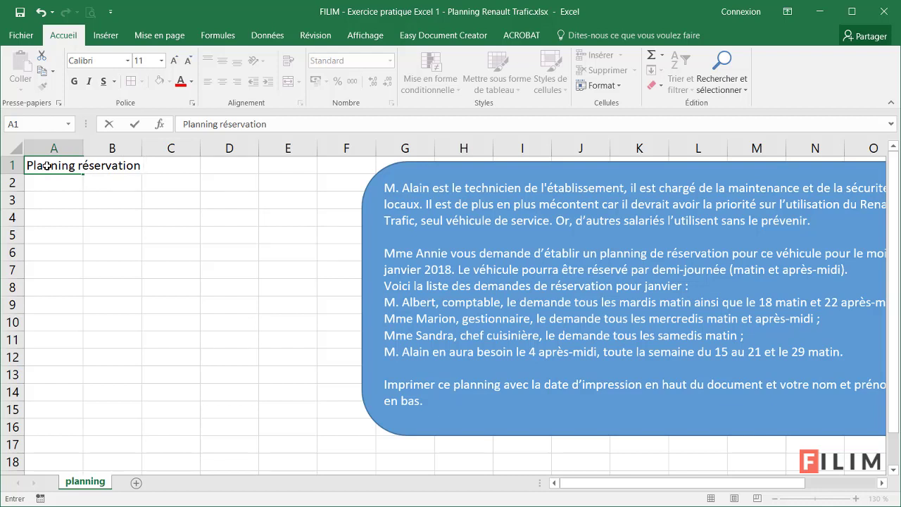
pyautogui.write('Rena')
pyautogui.write('ult Trafic')
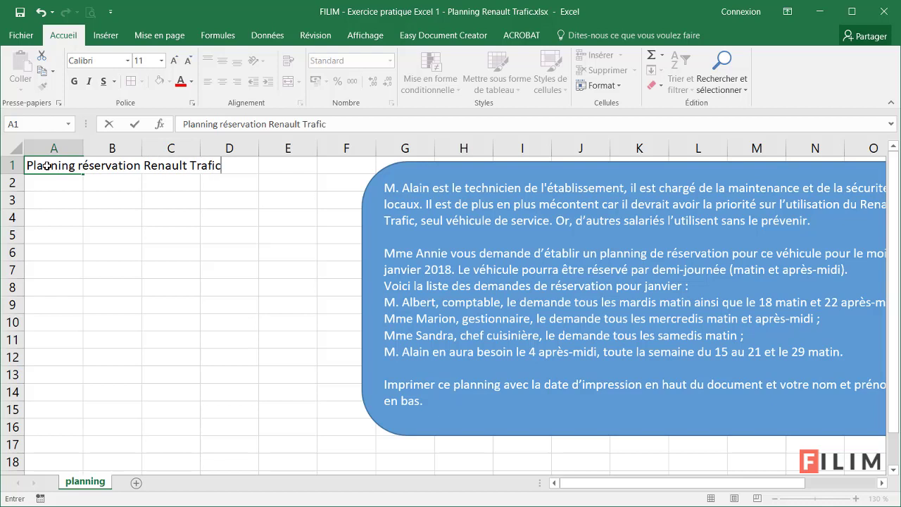
pyautogui.write(' Jan')
pyautogui.press('BackSpace')
pyautogui.press('BackSpace')
pyautogui.press('BackSpace')
pyautogui.write('Jan')
pyautogui.write('vier 201')
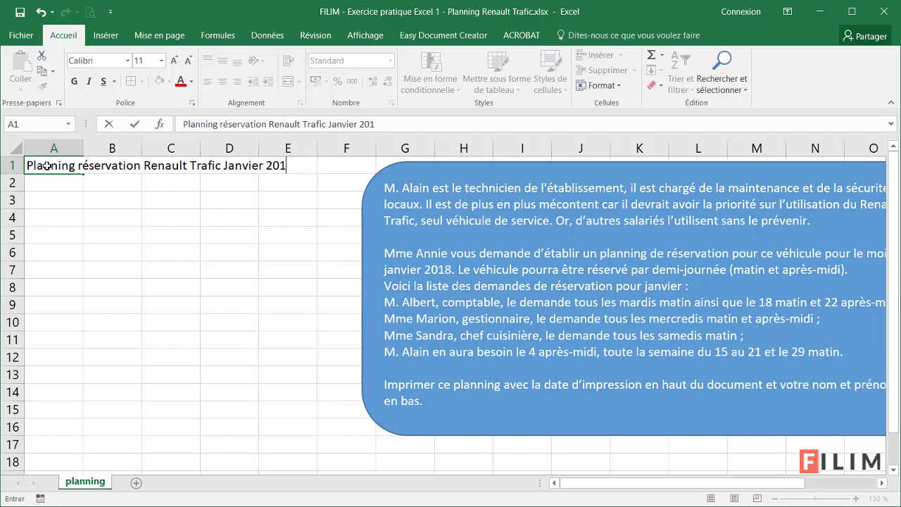
pyautogui.write('8')
pyautogui.press('Return')
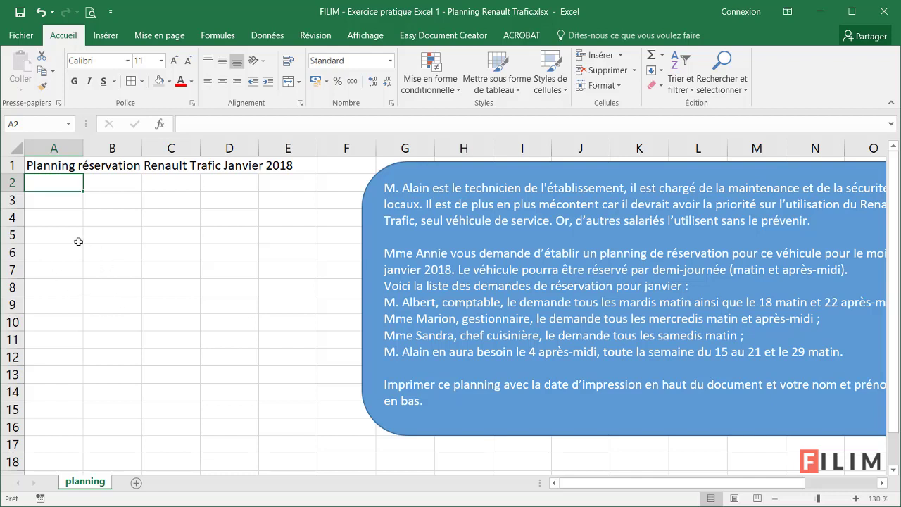
pyautogui.click(78, 242)
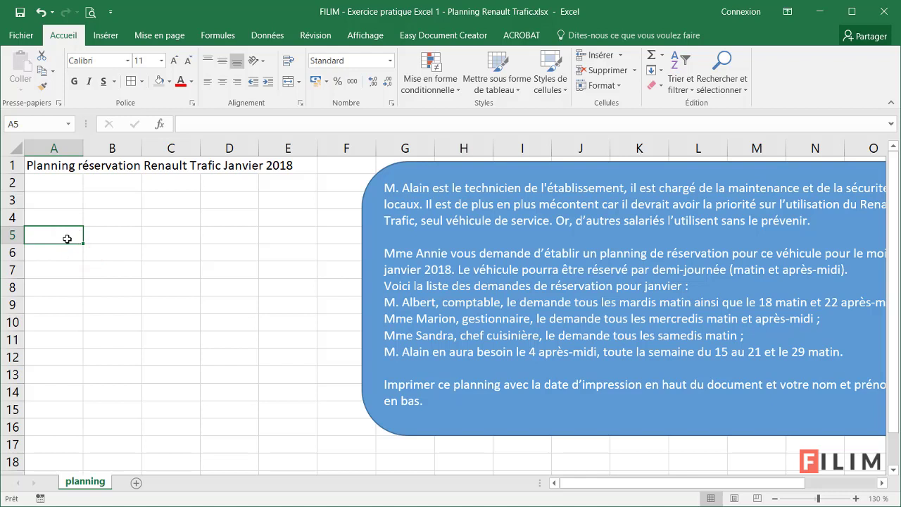
pyautogui.click(12, 235)
pyautogui.click(12, 253)
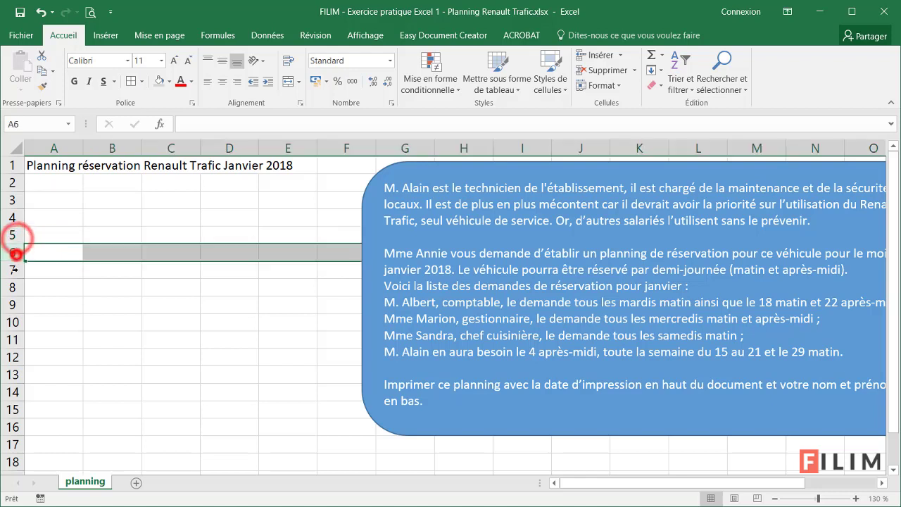
pyautogui.click(15, 270)
pyautogui.click(13, 288)
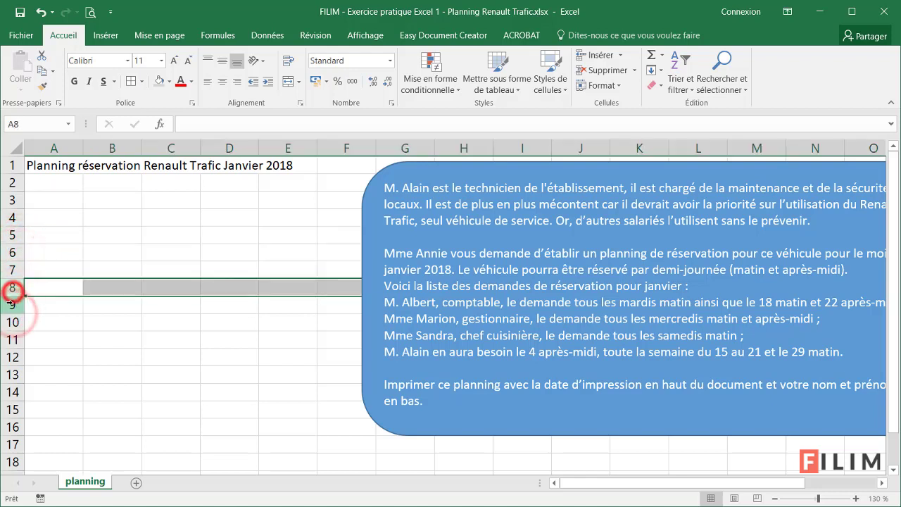
pyautogui.click(12, 305)
pyautogui.click(12, 321)
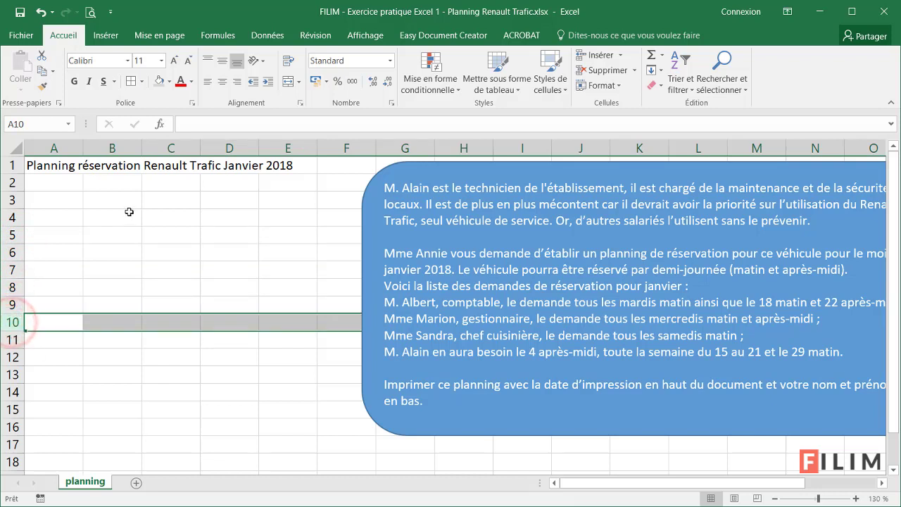
pyautogui.click(108, 149)
pyautogui.click(171, 148)
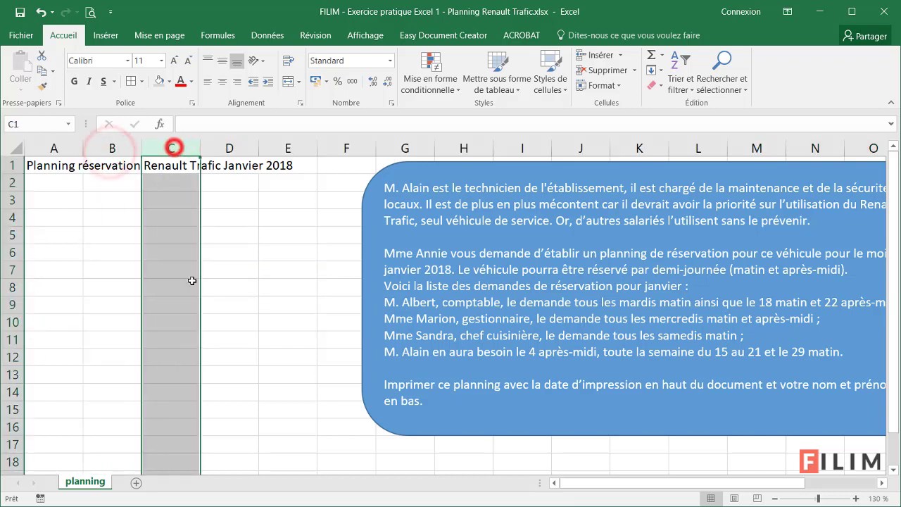
pyautogui.click(172, 253)
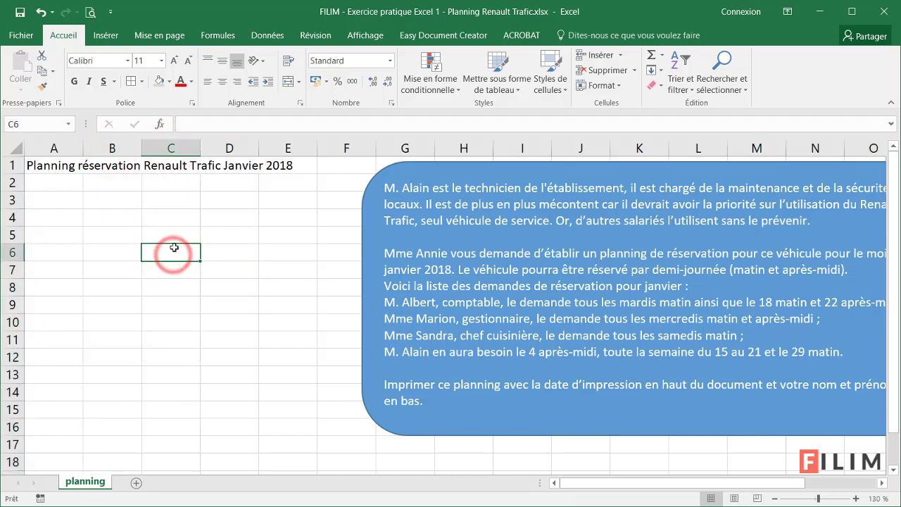
pyautogui.click(164, 268)
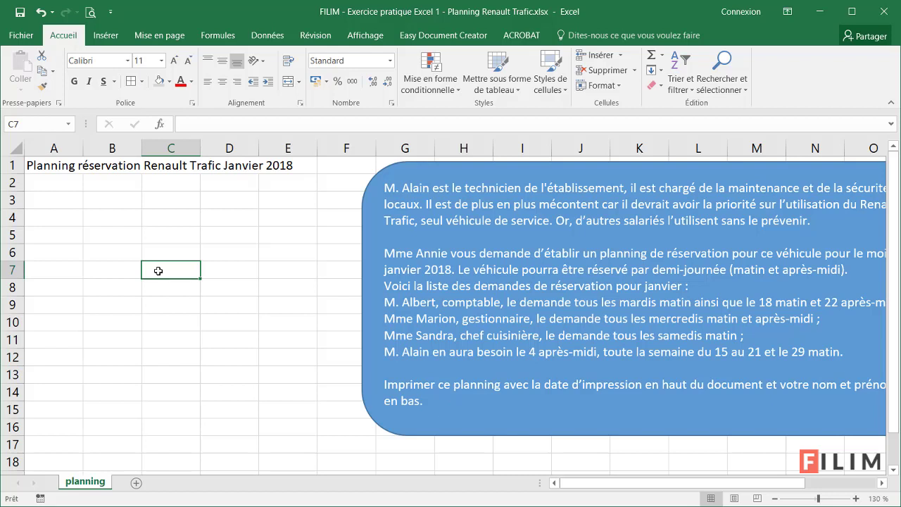
# - Enter 1/1/18 in A5 and format it as a long date, 'lundi 1 janvier 2018'
pyautogui.click(60, 251)
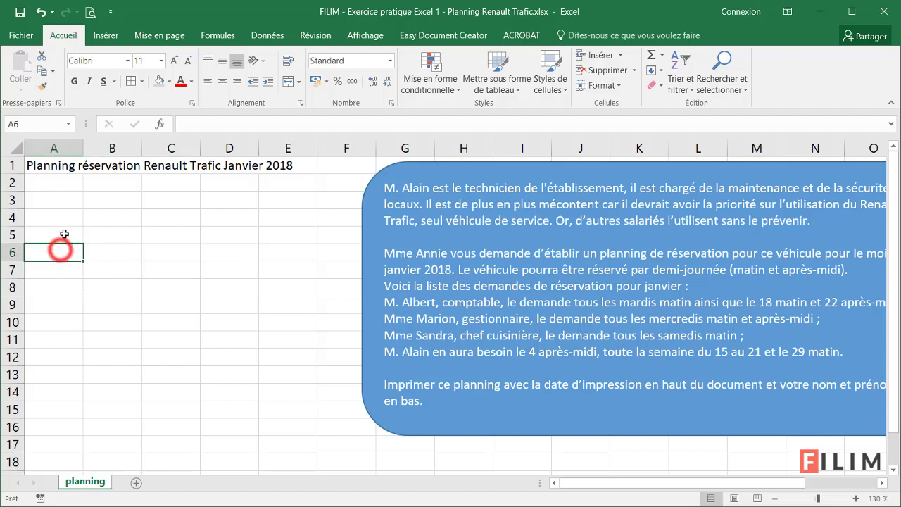
pyautogui.click(67, 231)
pyautogui.write('1/1/')
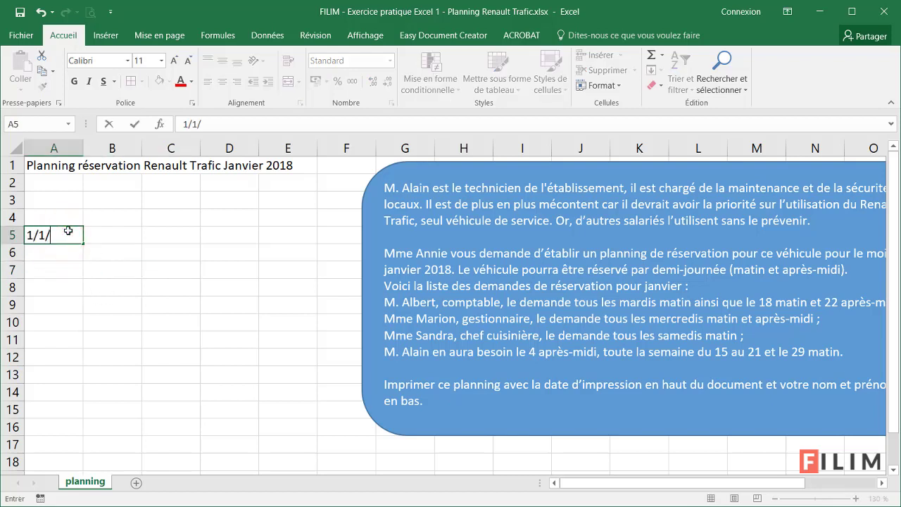
pyautogui.write('8')
pyautogui.press('BackSpace')
pyautogui.write('18')
pyautogui.press('Return')
pyautogui.click(68, 231)
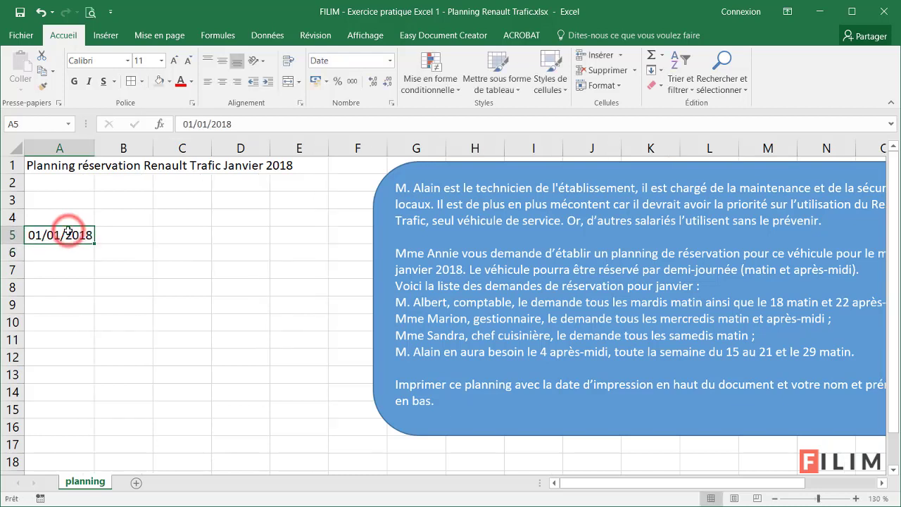
pyautogui.click(390, 62)
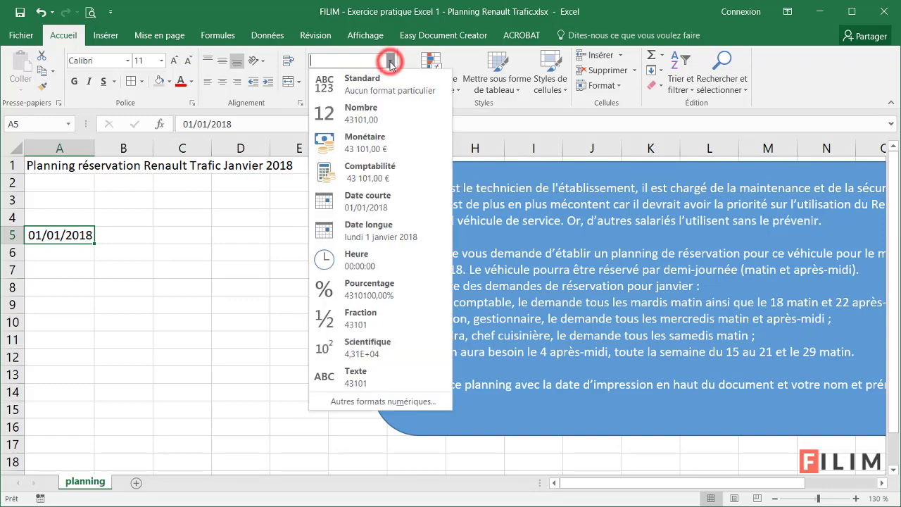
pyautogui.click(384, 231)
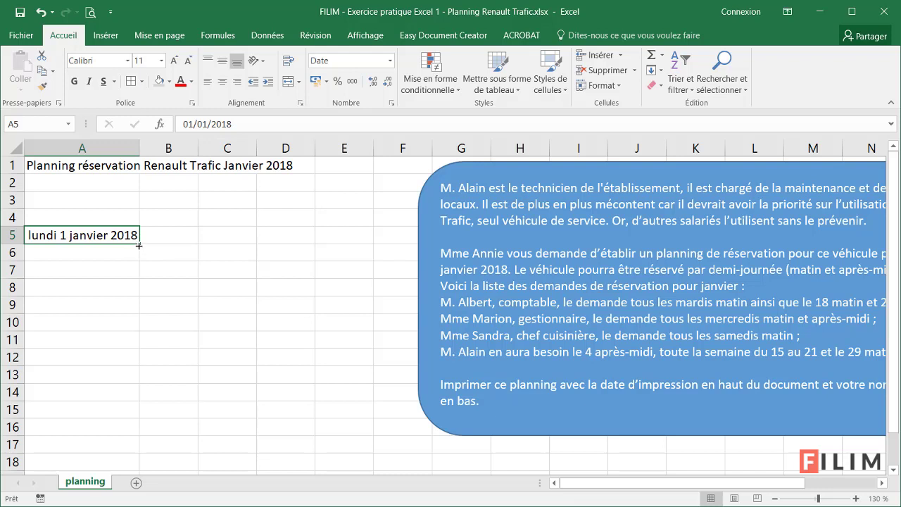
# - Fill the dates down column A through 31 January and resize column A to show them
pyautogui.moveTo(139, 246); pyautogui.dragTo(153, 494)
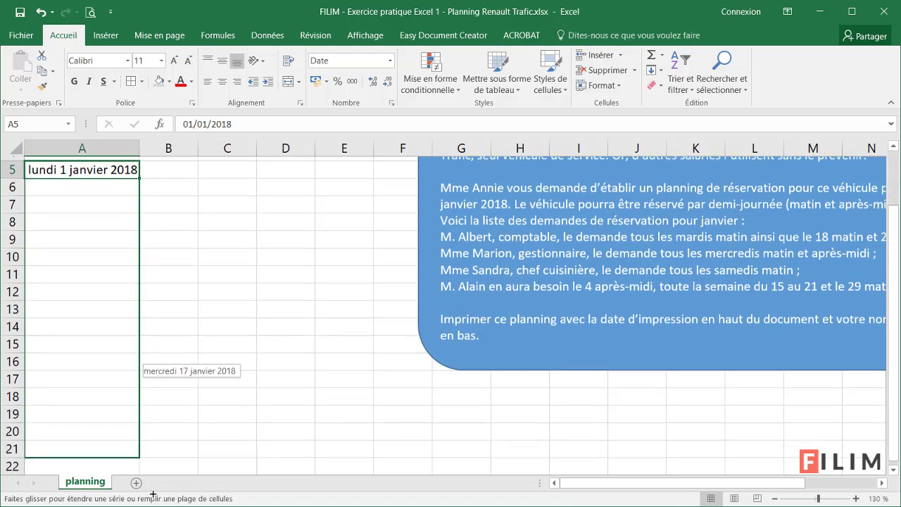
pyautogui.moveTo(152, 495)
pyautogui.mouseDown()
pyautogui.moveTo(135, 470)
pyautogui.moveTo(127, 402)
pyautogui.mouseUp()
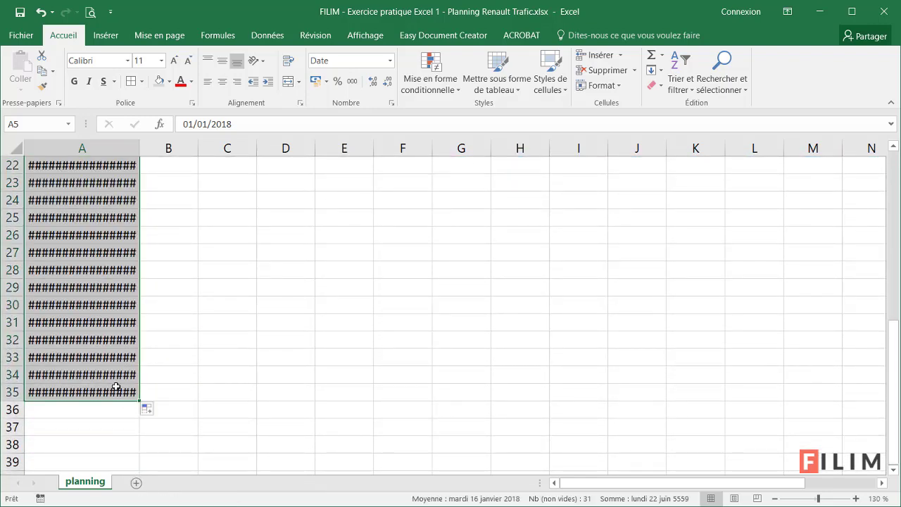
pyautogui.scroll(7, 116, 387)
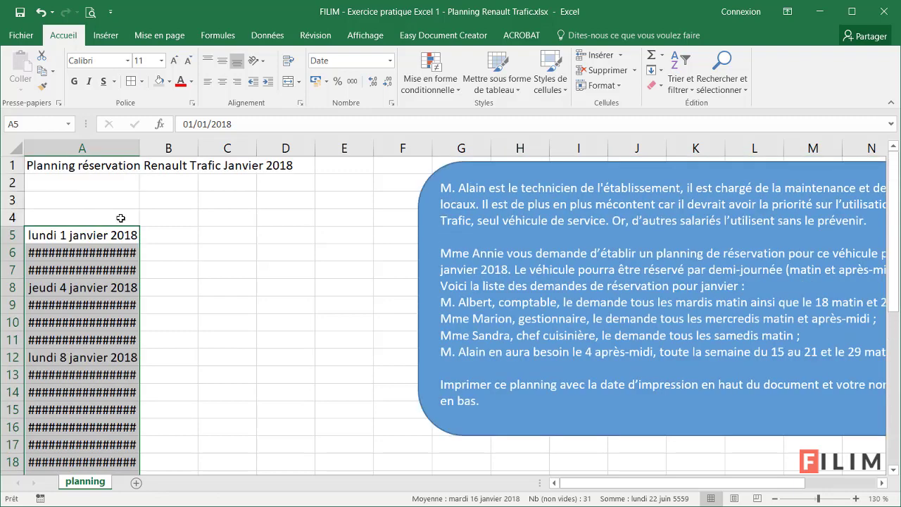
pyautogui.moveTo(139, 148); pyautogui.dragTo(171, 147)
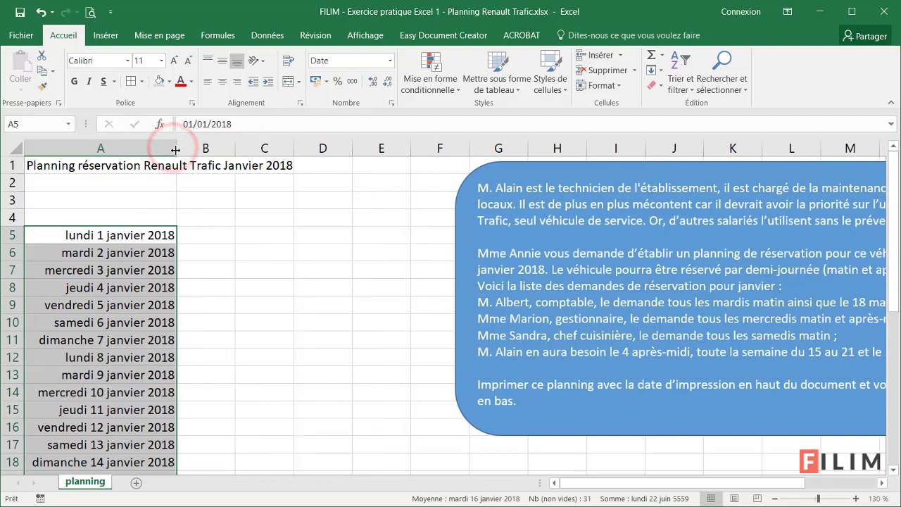
pyautogui.moveTo(172, 147)
pyautogui.mouseDown()
pyautogui.moveTo(149, 146)
pyautogui.moveTo(171, 146)
pyautogui.mouseUp()
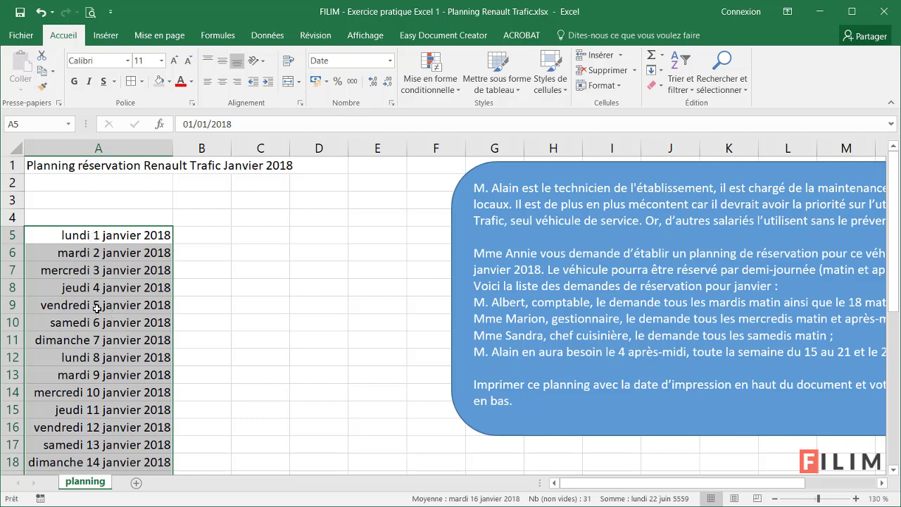
# - Edit column A's custom date code to jjjj jj, keeping only weekday and day number
pyautogui.rightClick(137, 289)
pyautogui.click(190, 229)
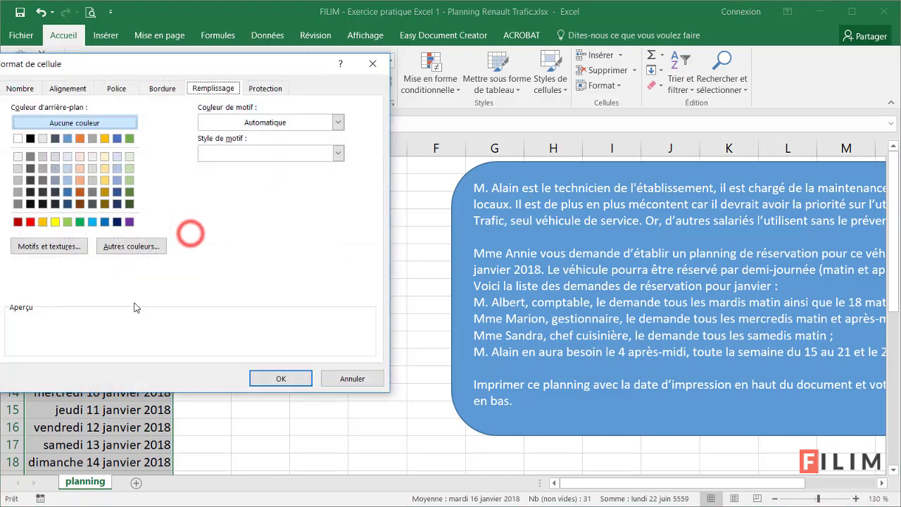
pyautogui.click(21, 88)
pyautogui.moveTo(68, 68); pyautogui.dragTo(262, 131)
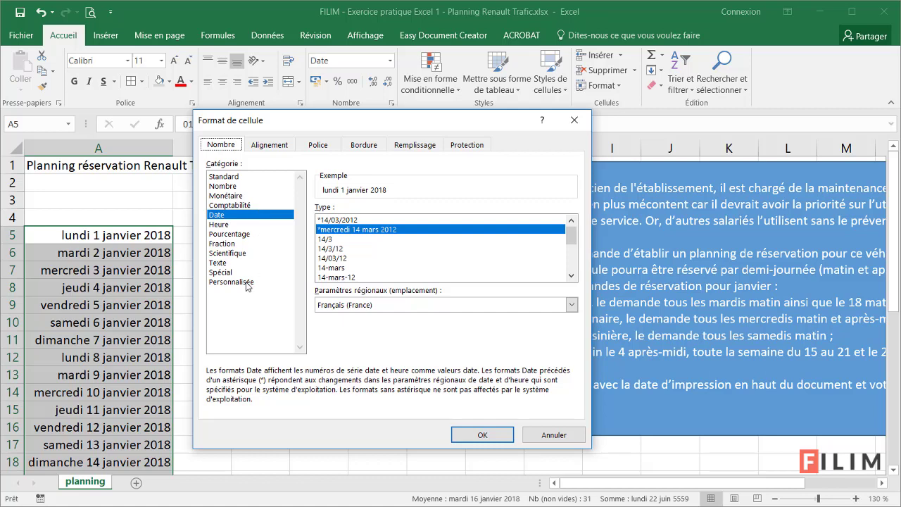
pyautogui.click(248, 283)
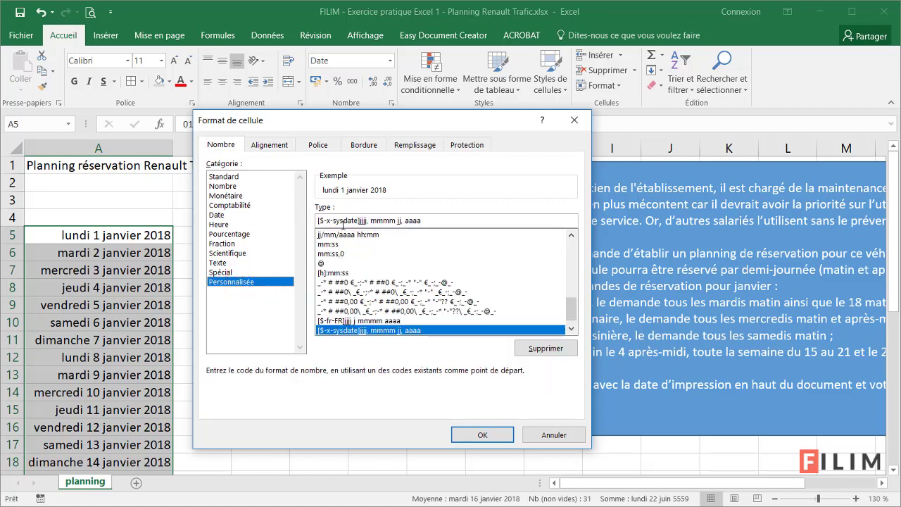
pyautogui.moveTo(435, 220); pyautogui.dragTo(315, 221)
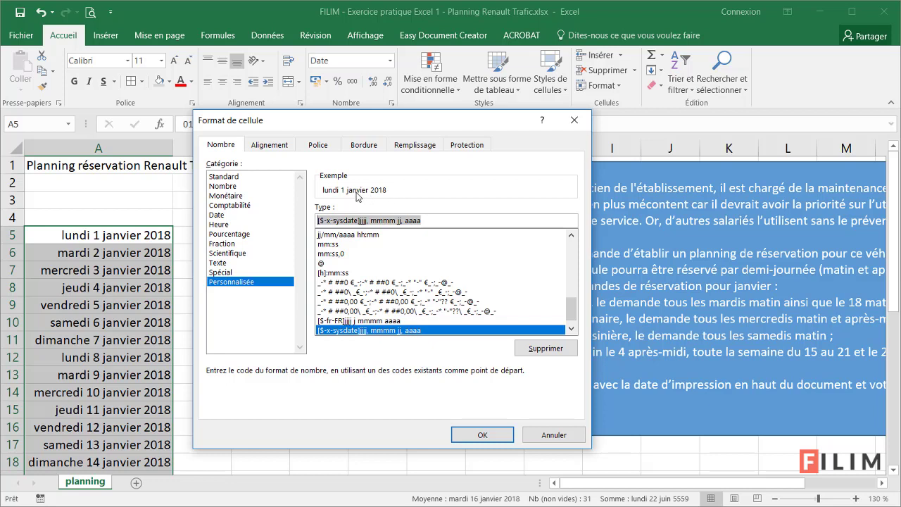
pyautogui.click(423, 221)
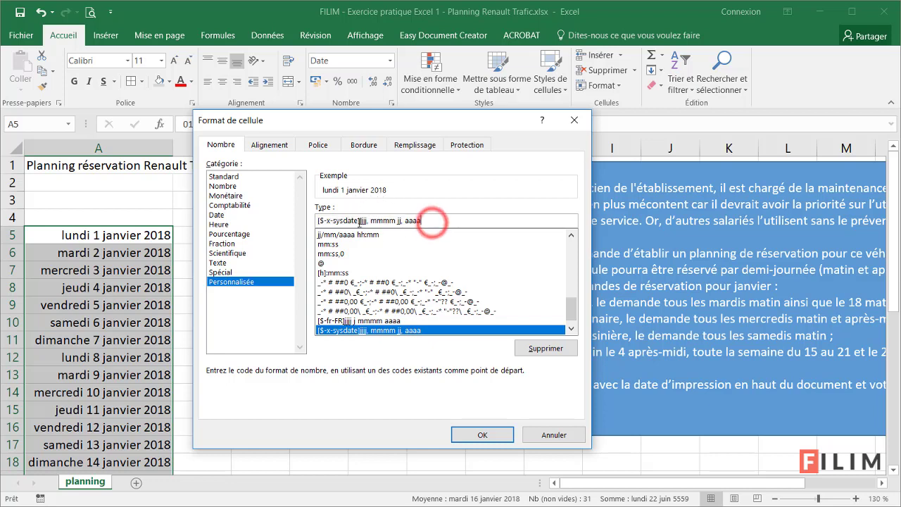
pyautogui.moveTo(358, 221); pyautogui.dragTo(303, 220)
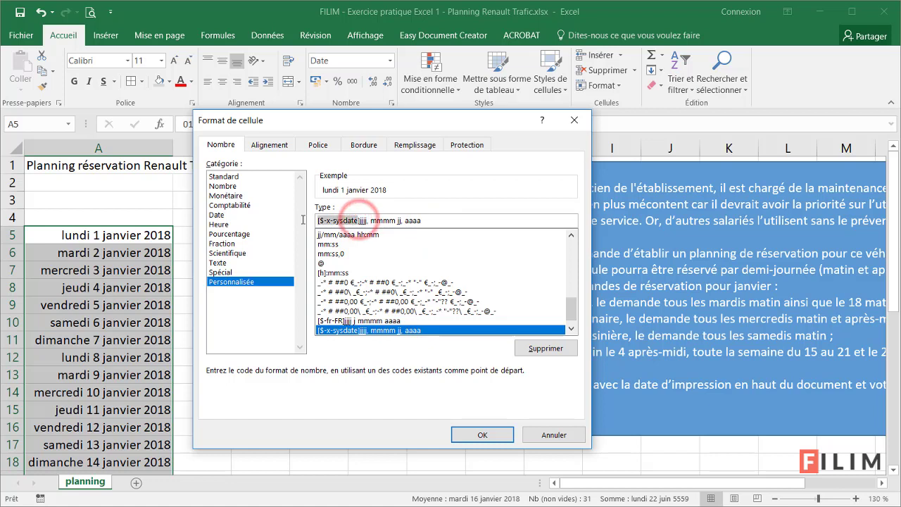
pyautogui.press('Delete')
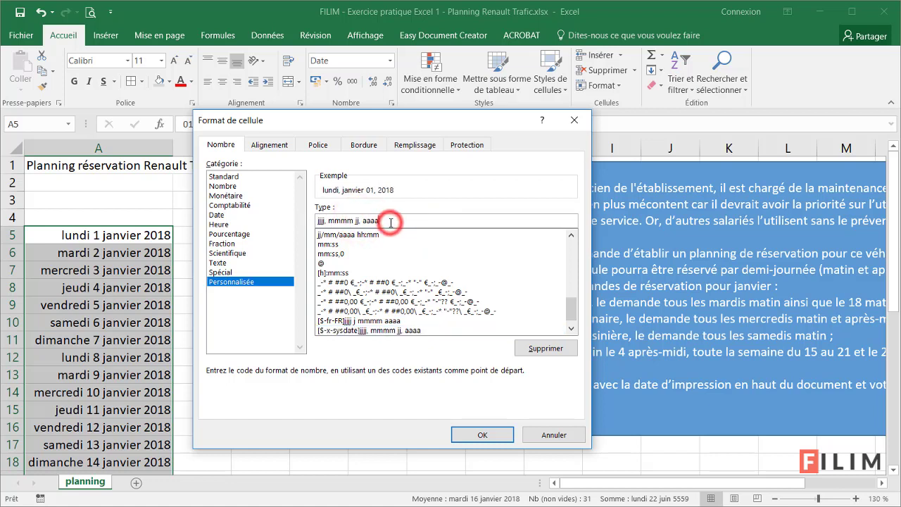
pyautogui.press('BackSpace')
pyautogui.press('BackSpace')
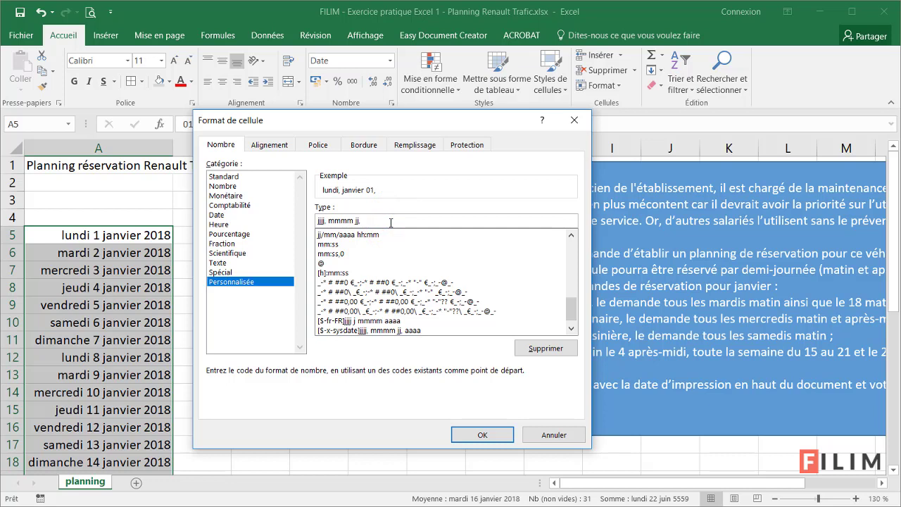
pyautogui.press('BackSpace')
pyautogui.press('BackSpace')
pyautogui.press('BackSpace')
pyautogui.press('Delete')
pyautogui.press('Delete')
pyautogui.press('Delete')
pyautogui.press('Delete')
# - Apply the jjjj jj format and narrow column A to fit the short dates
pyautogui.click(482, 434)
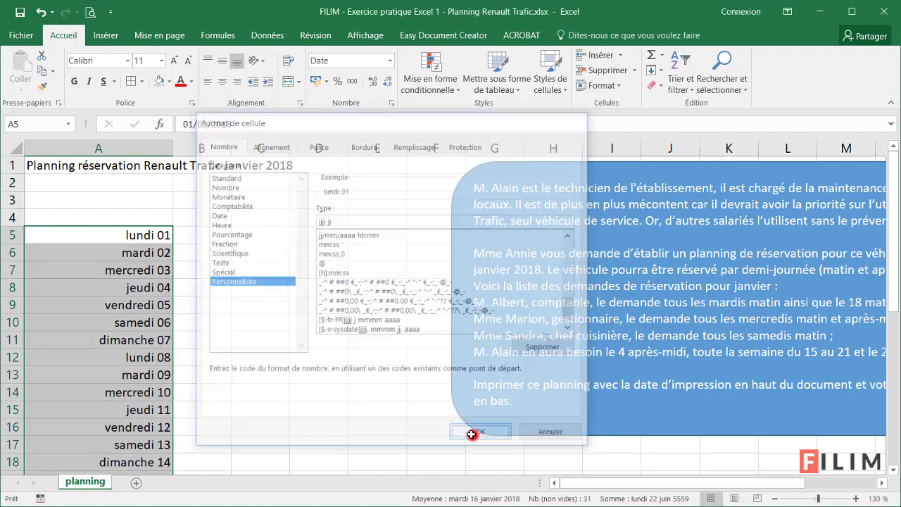
pyautogui.moveTo(174, 148); pyautogui.dragTo(146, 149)
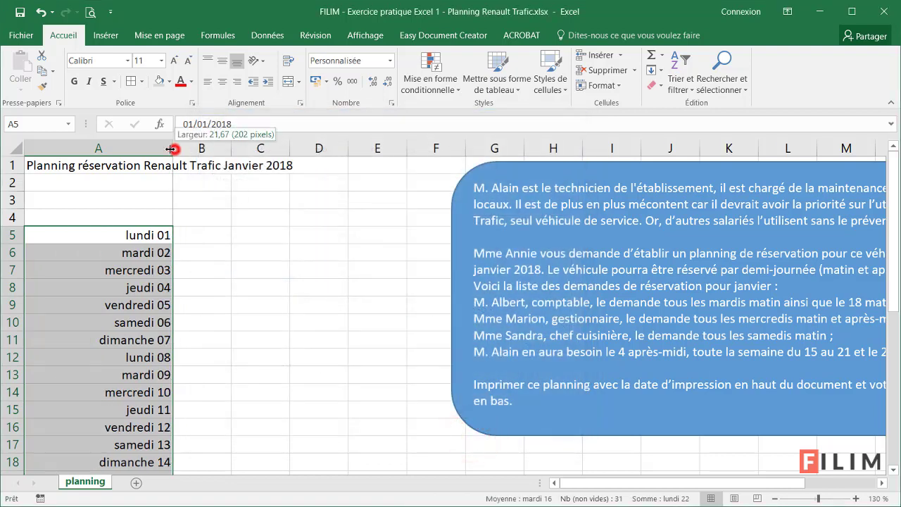
pyautogui.click(257, 269)
# - Add the headings AM in B4 and PM in C4
pyautogui.click(175, 214)
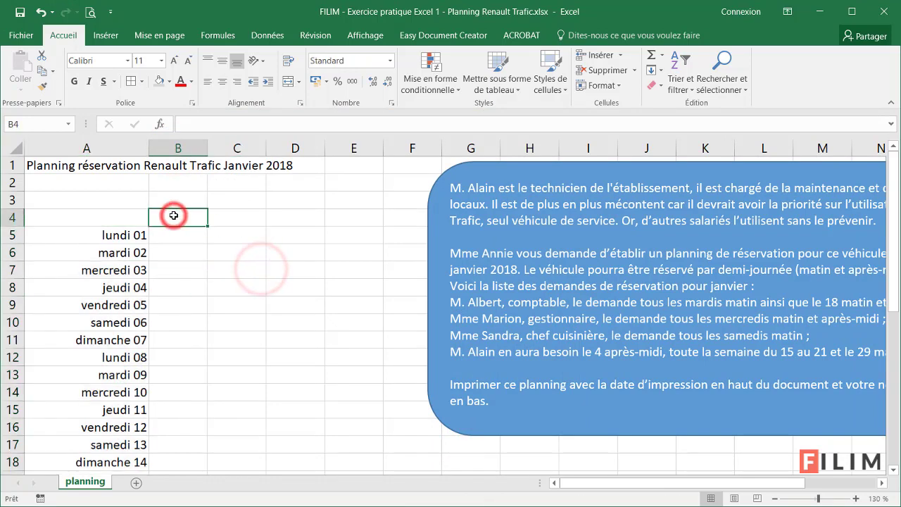
pyautogui.write('AM')
pyautogui.press('Tab')
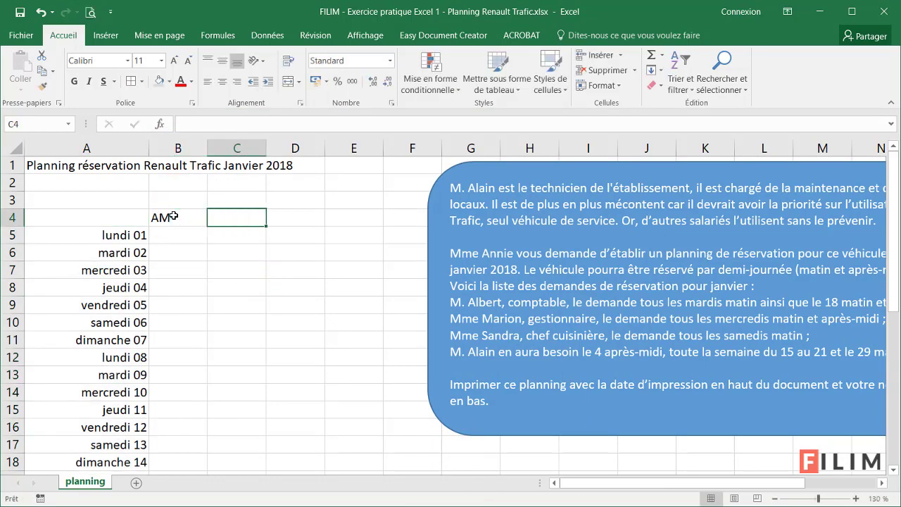
pyautogui.write('PM')
pyautogui.press('Down')
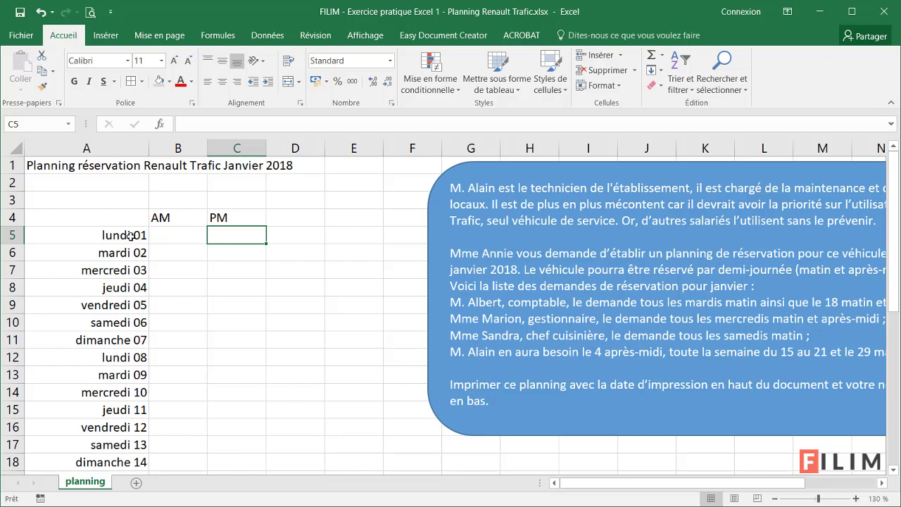
# - Check the dates stored in column A cells and select the whole grid block
pyautogui.click(118, 251)
pyautogui.click(120, 280)
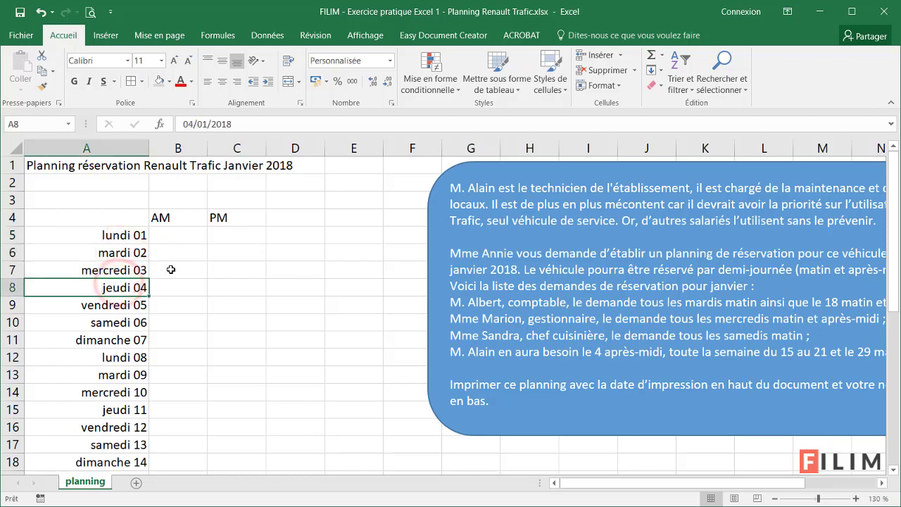
pyautogui.click(126, 268)
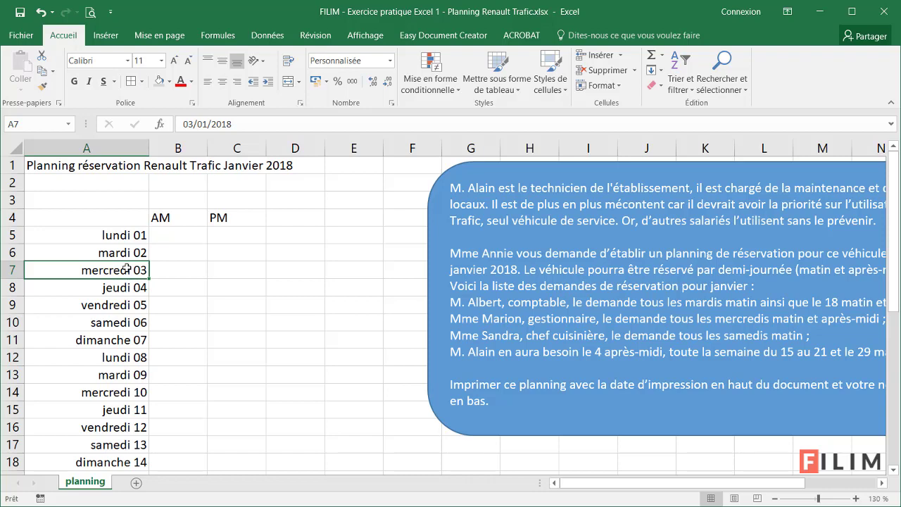
pyautogui.hotkey('ctrl', 'a')
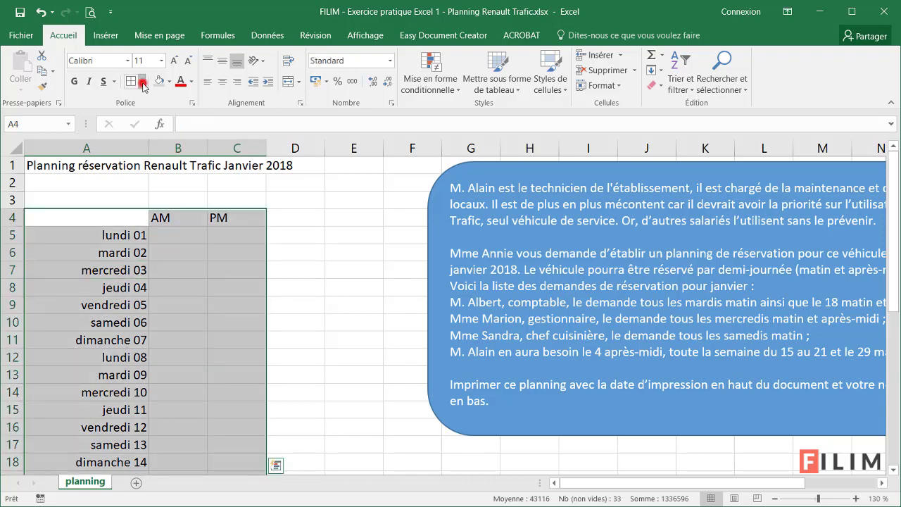
# - Apply All Borders to every cell of the selected planning grid
pyautogui.click(141, 81)
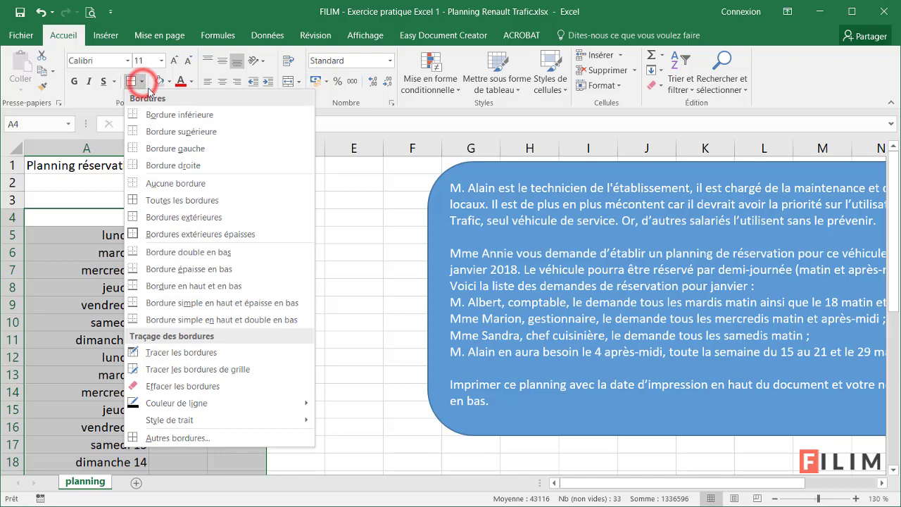
pyautogui.click(194, 202)
pyautogui.click(199, 248)
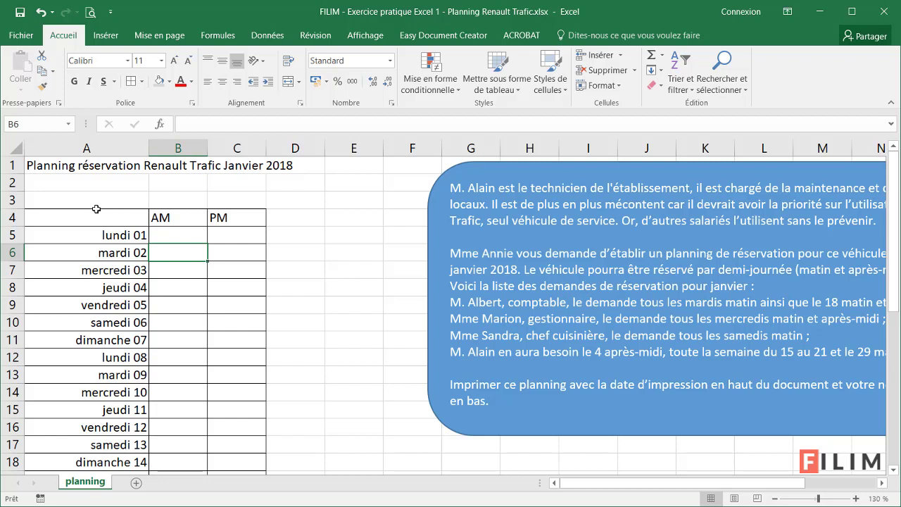
# - Set the borders of corner cell A4 in the Format Cells border settings
pyautogui.click(46, 210)
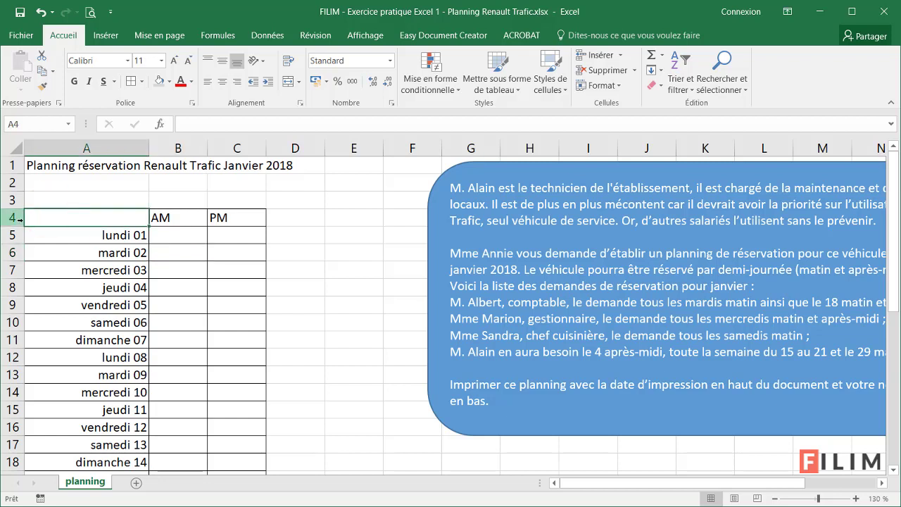
pyautogui.rightClick(113, 217)
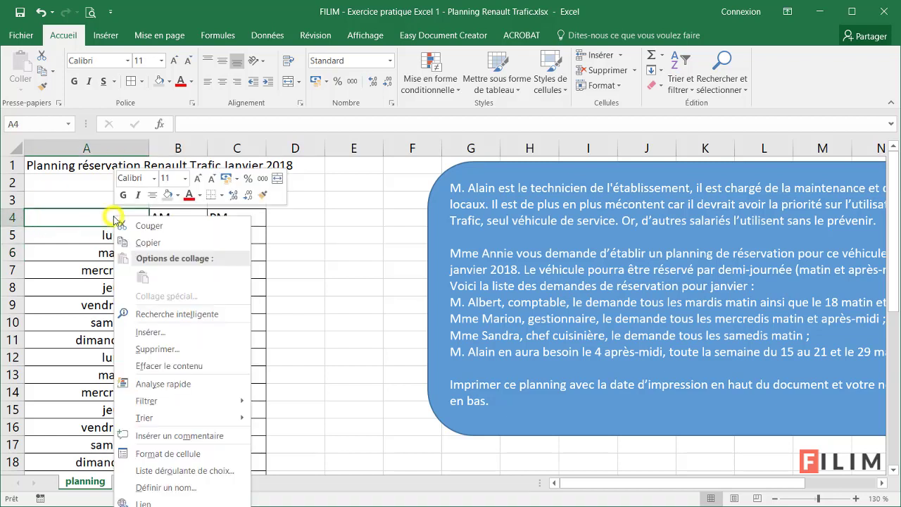
pyautogui.click(154, 453)
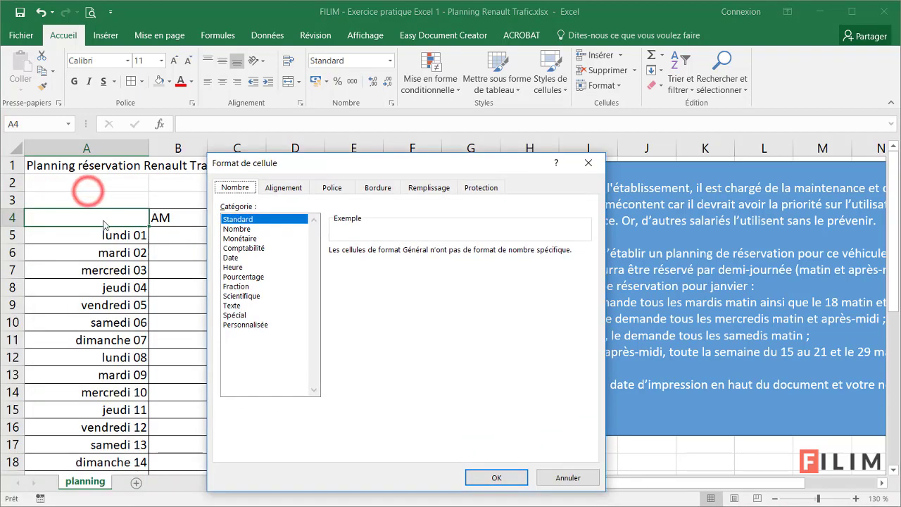
pyautogui.click(380, 189)
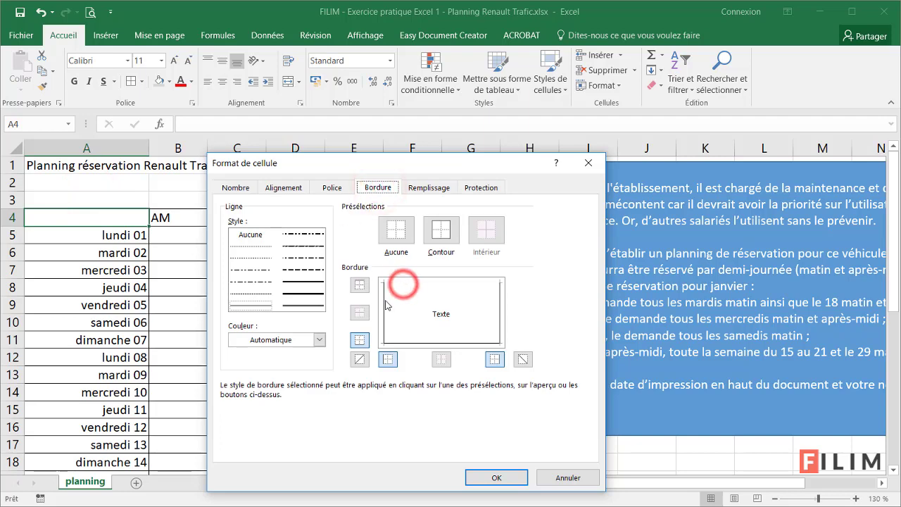
pyautogui.click(496, 477)
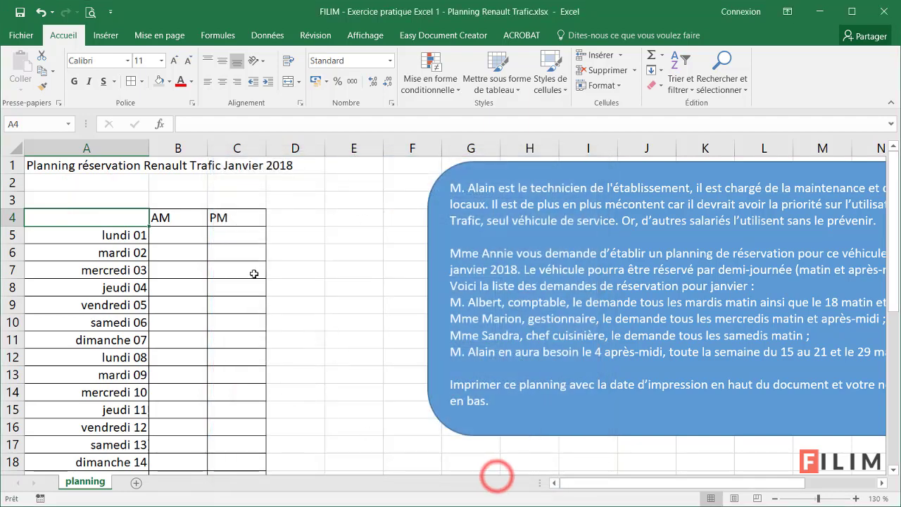
pyautogui.click(282, 266)
# - Widen columns B and C equally and centre the AM and PM headings
pyautogui.click(178, 144)
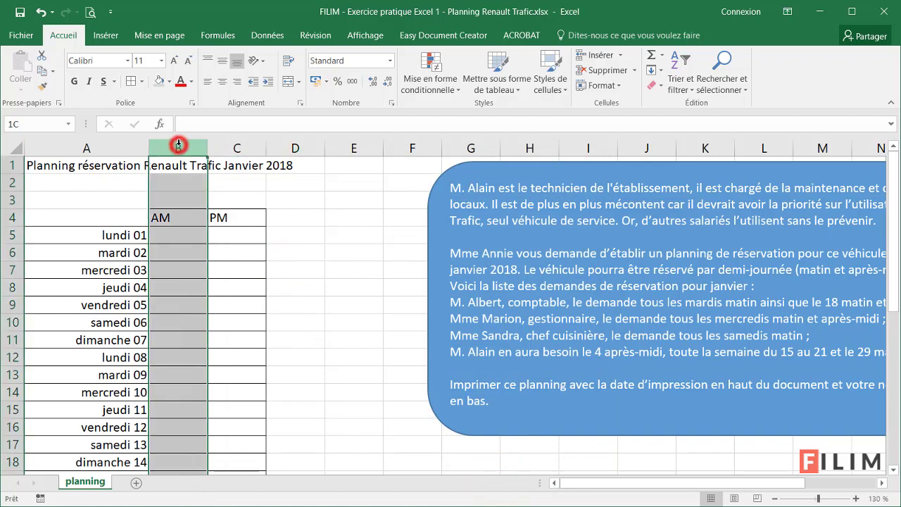
pyautogui.moveTo(178, 144); pyautogui.dragTo(235, 146)
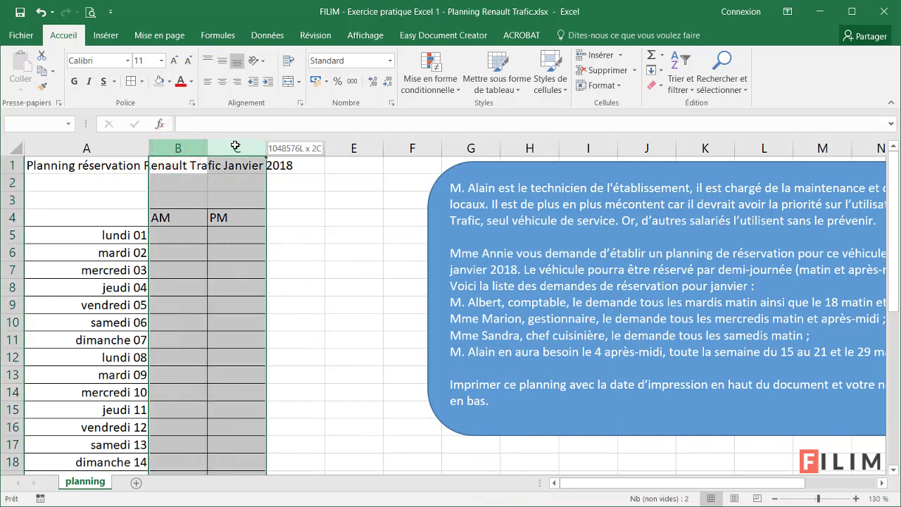
pyautogui.moveTo(266, 146); pyautogui.dragTo(297, 147)
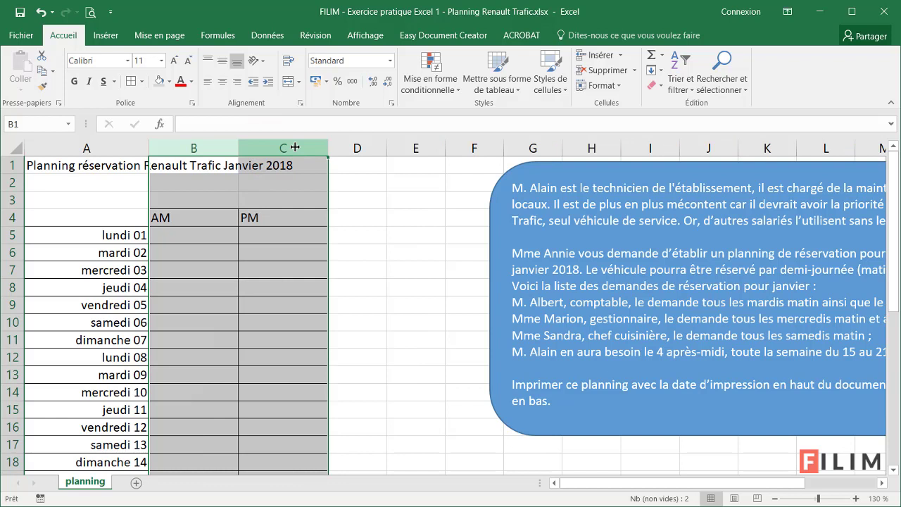
pyautogui.click(223, 82)
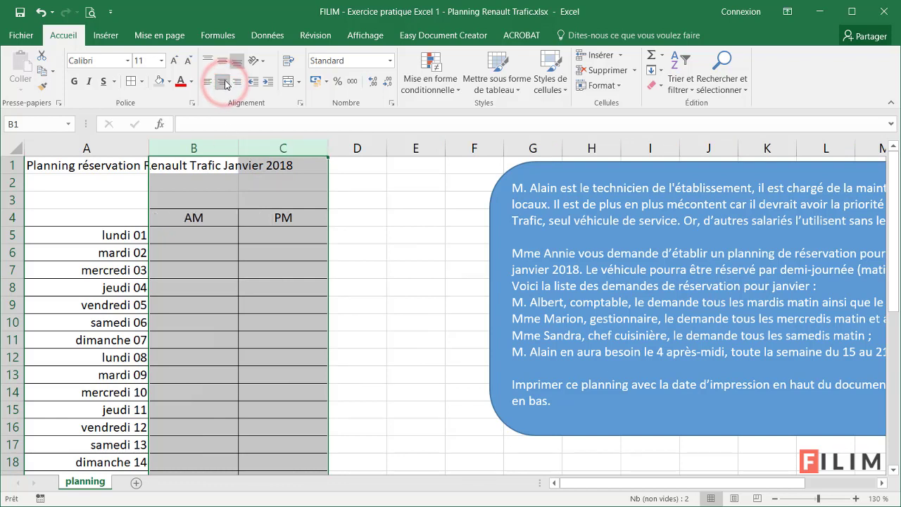
pyautogui.click(230, 258)
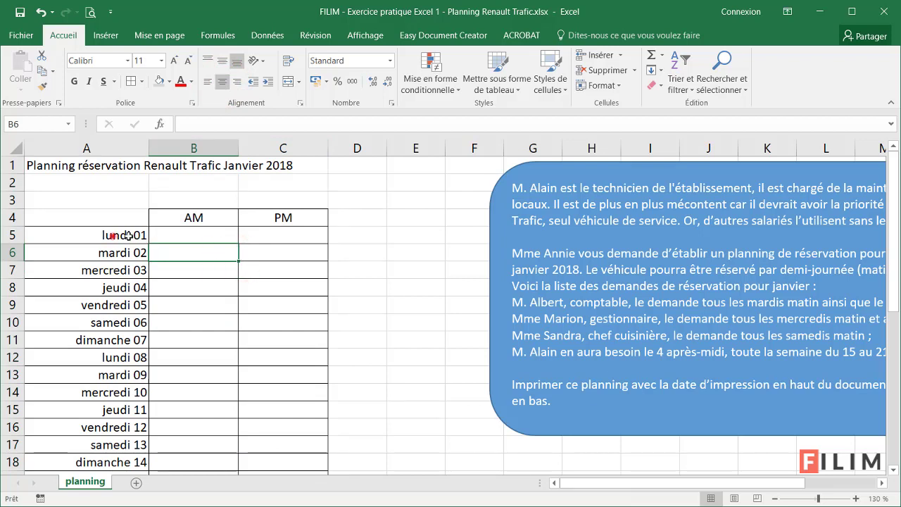
# - Select the lundi 01 row, A5 to C5, and look through the fill colours without choosing one
pyautogui.moveTo(127, 235); pyautogui.dragTo(255, 231)
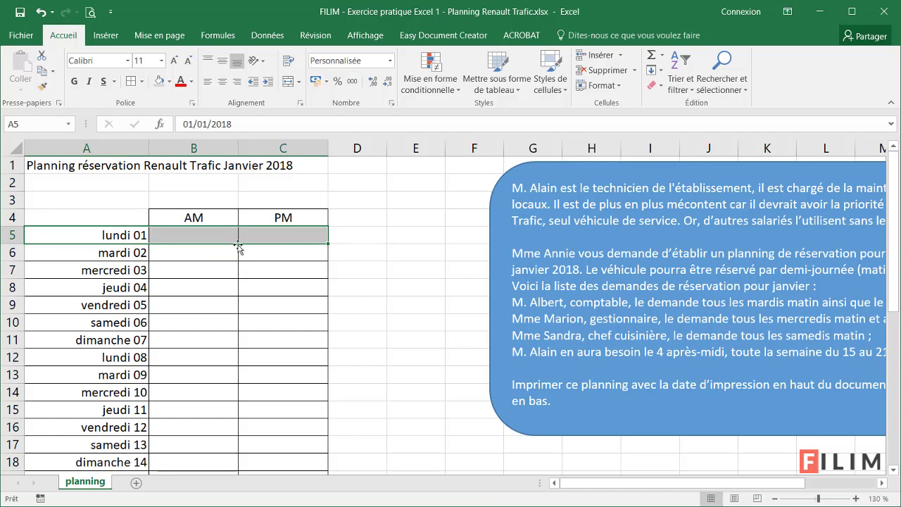
pyautogui.moveTo(115, 236); pyautogui.dragTo(248, 244)
pyautogui.moveTo(111, 340); pyautogui.dragTo(259, 338)
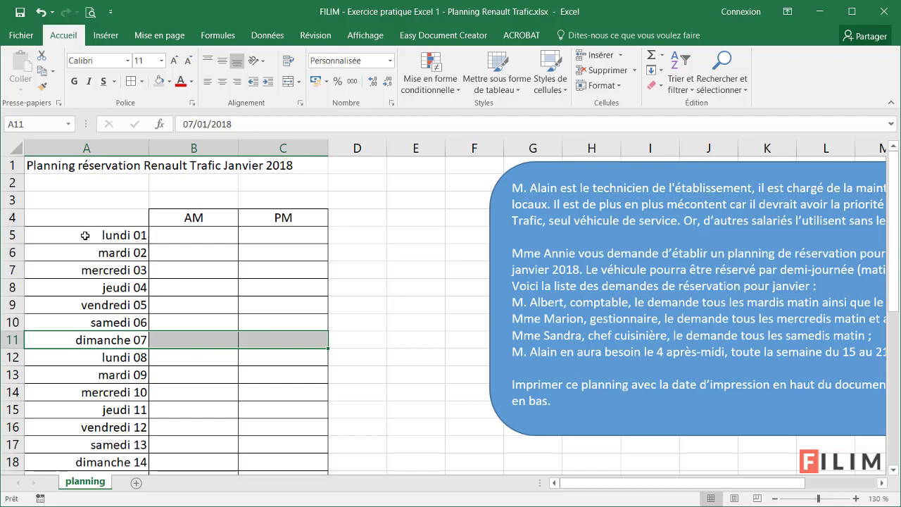
pyautogui.moveTo(92, 240); pyautogui.dragTo(281, 233)
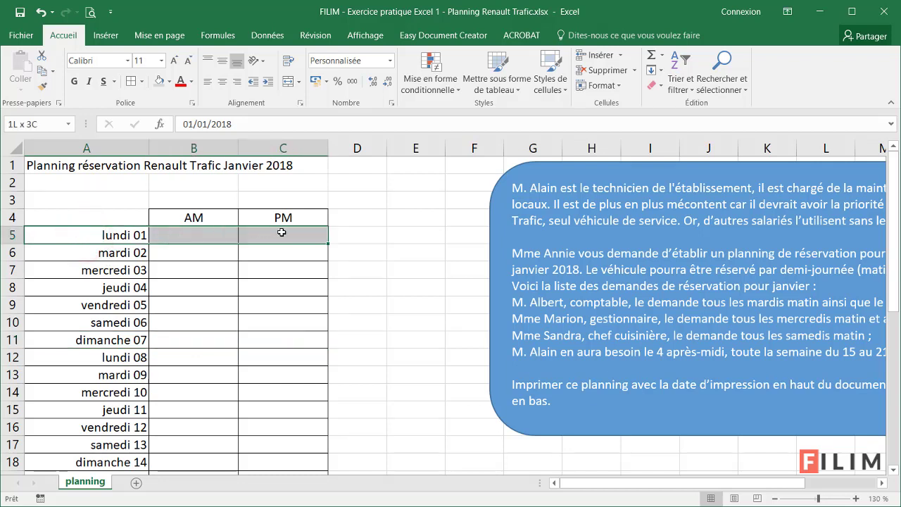
pyautogui.moveTo(280, 232); pyautogui.dragTo(282, 231)
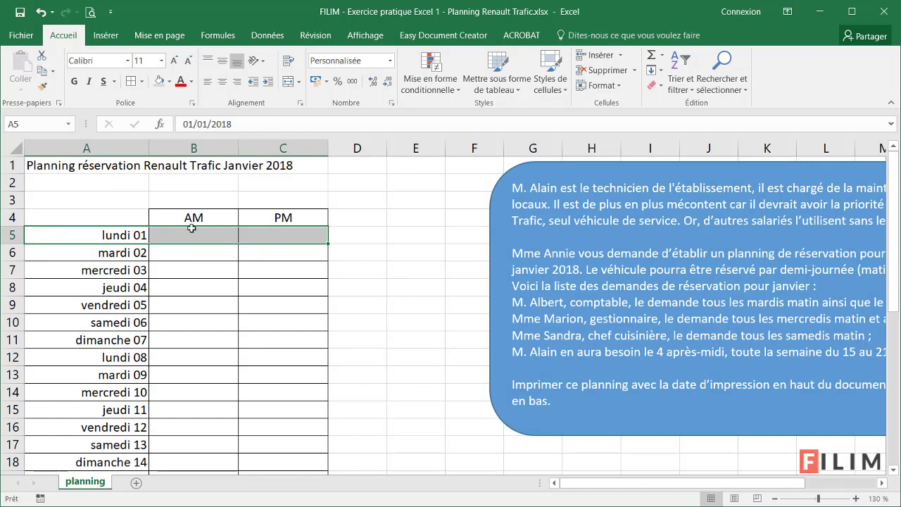
pyautogui.click(171, 85)
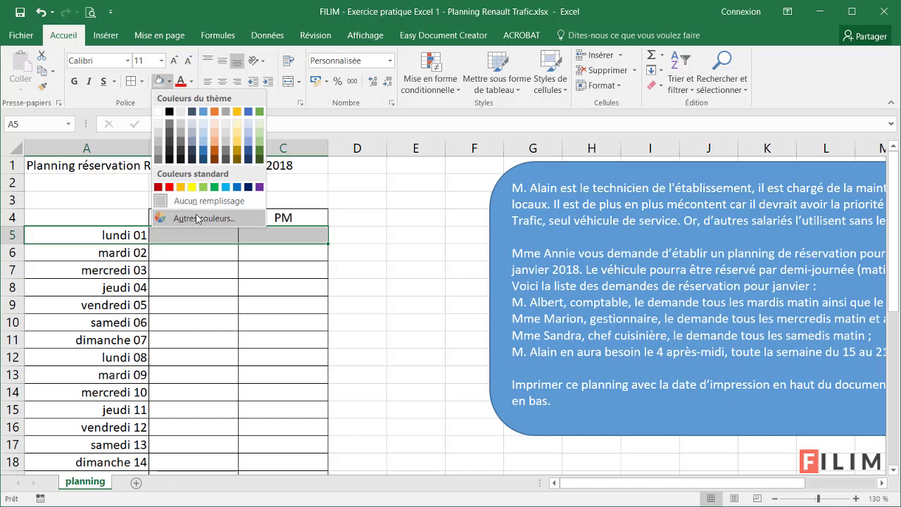
pyautogui.click(120, 237)
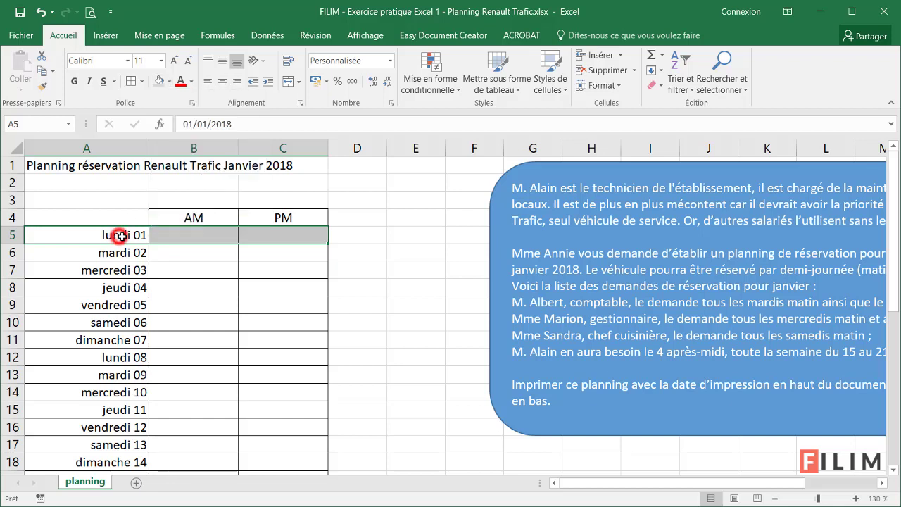
# - Give A5:C5 a thin diagonal stripe pattern fill through Format Cells
pyautogui.moveTo(135, 236); pyautogui.dragTo(250, 236)
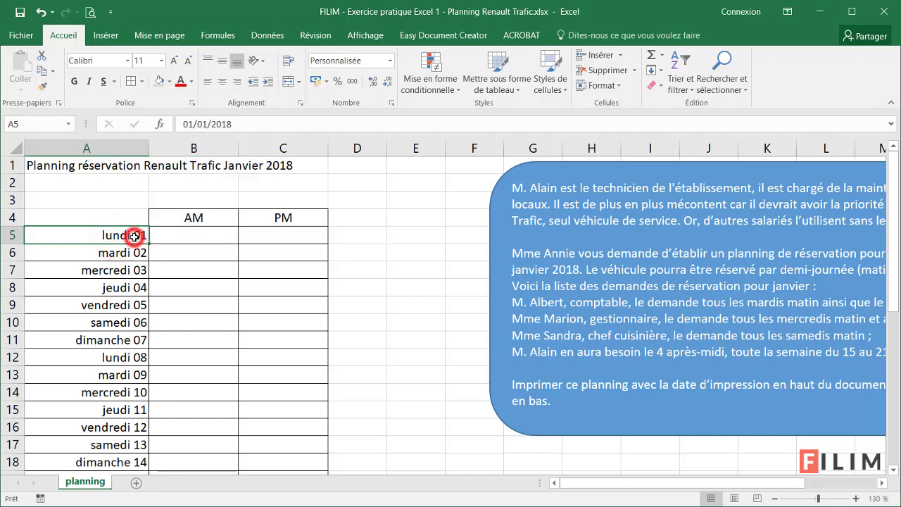
pyautogui.rightClick(250, 236)
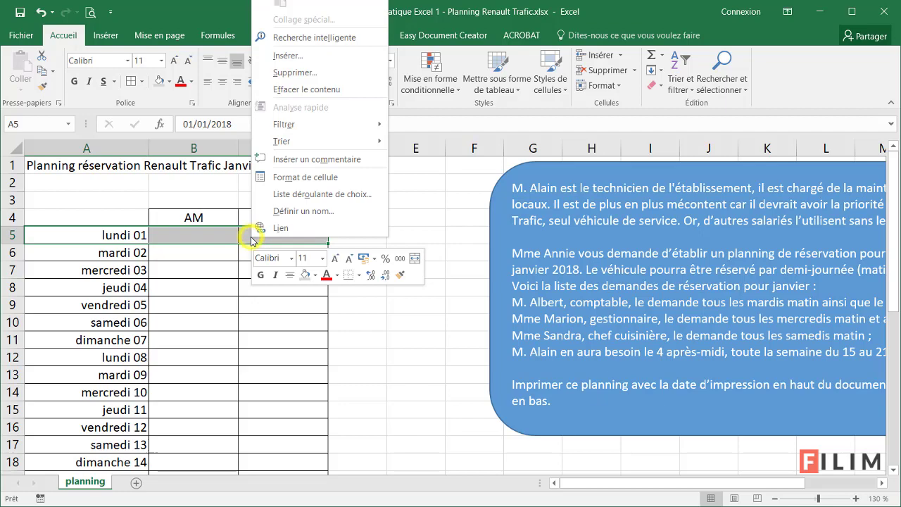
pyautogui.click(297, 181)
pyautogui.moveTo(247, 11); pyautogui.dragTo(445, 142)
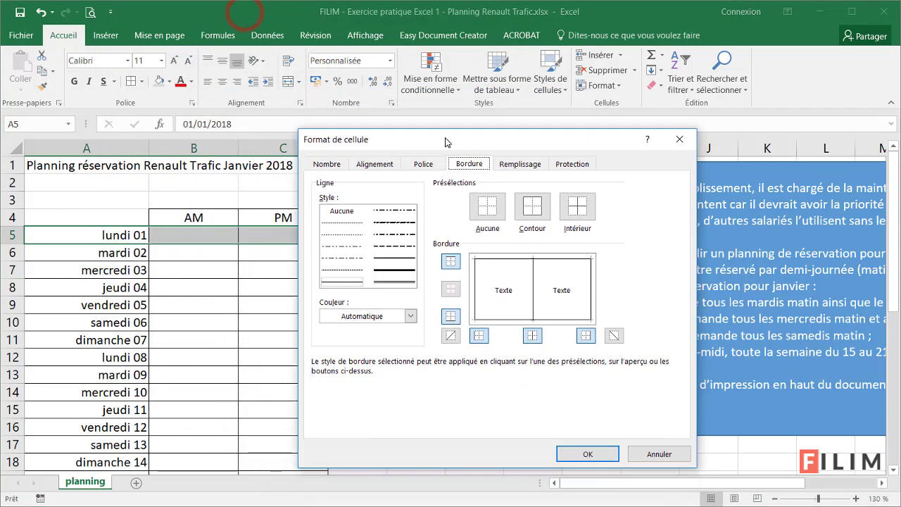
pyautogui.click(522, 164)
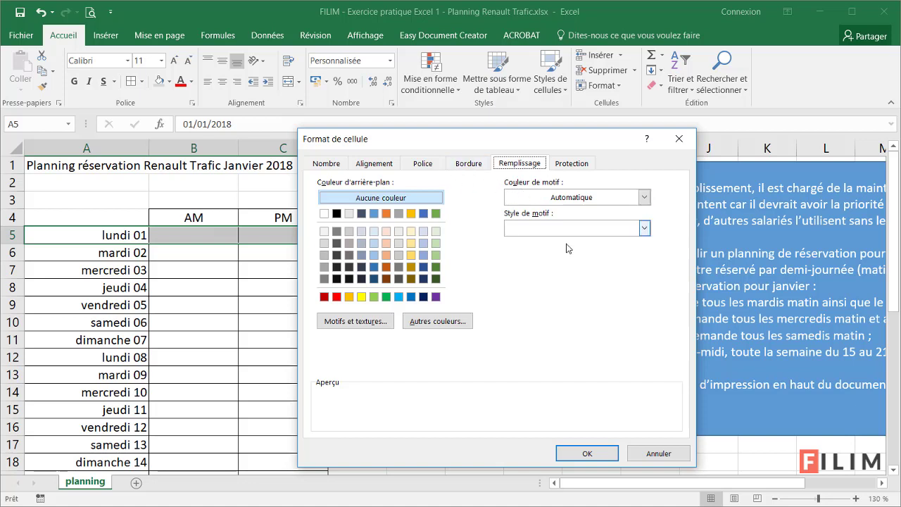
pyautogui.click(644, 228)
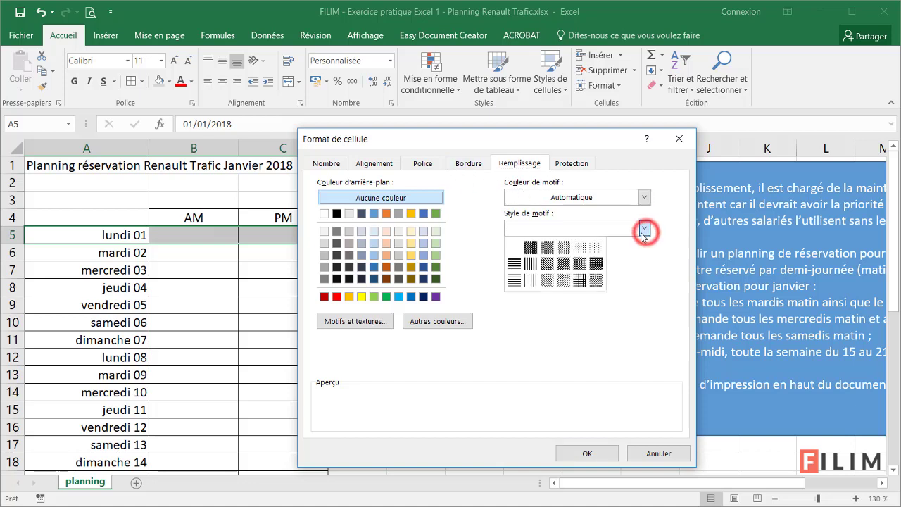
pyautogui.click(563, 284)
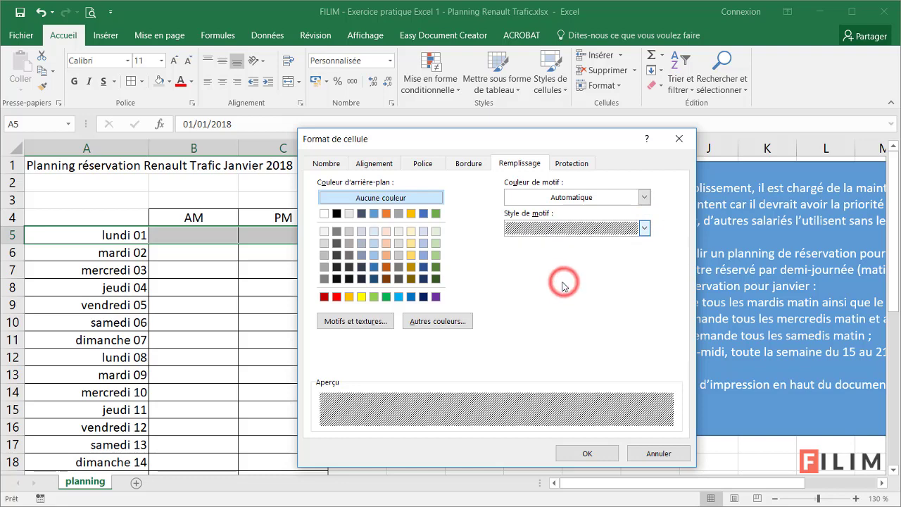
pyautogui.click(587, 453)
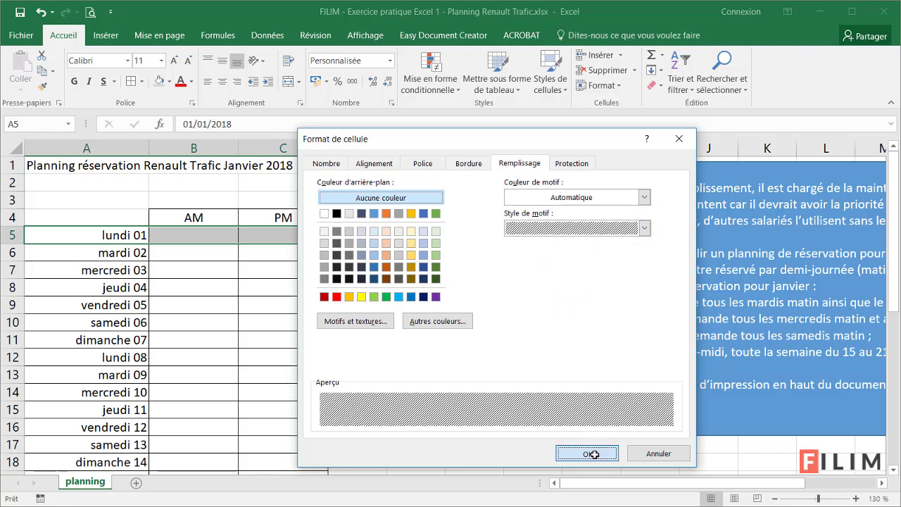
pyautogui.click(323, 344)
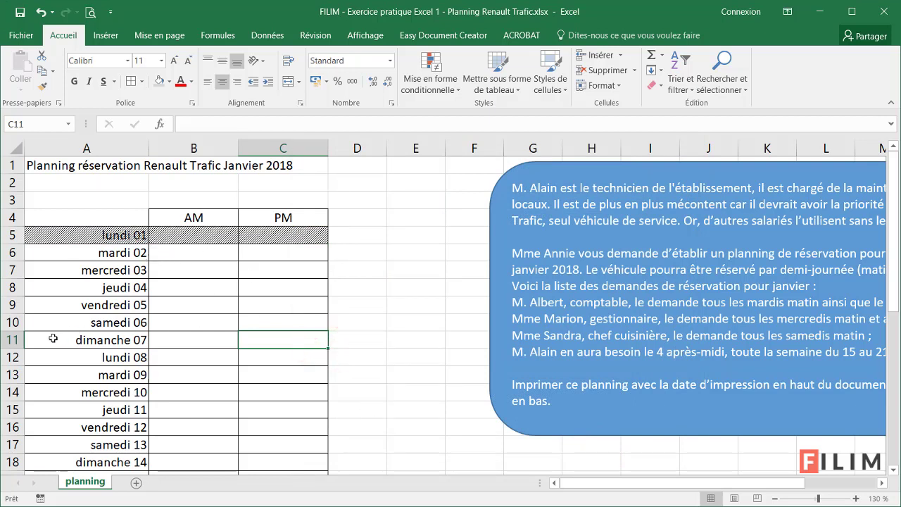
# - Repeat the lundi 01 diagonal stripe fill on the dimanche 07 and 14 rows across A:C
pyautogui.moveTo(54, 340); pyautogui.dragTo(261, 350)
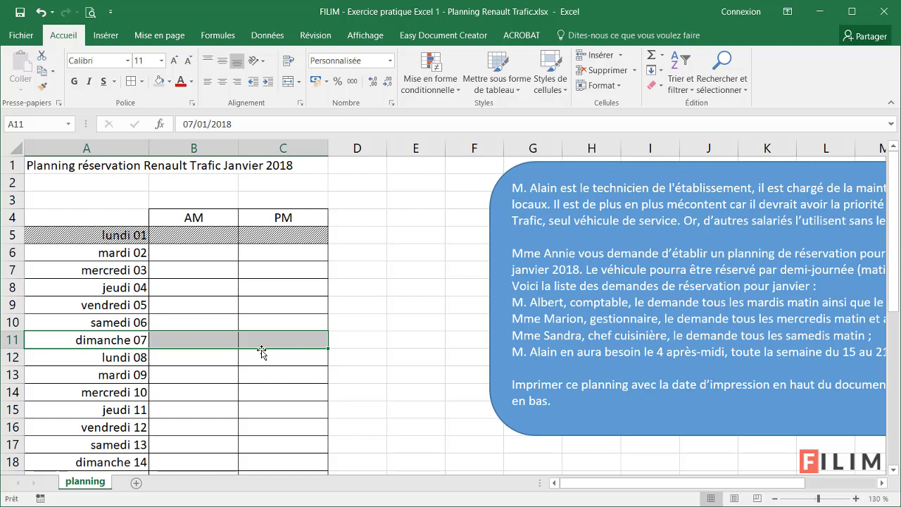
pyautogui.moveTo(106, 340); pyautogui.dragTo(249, 342)
pyautogui.press('F4')
pyautogui.scroll(-3, 243, 337)
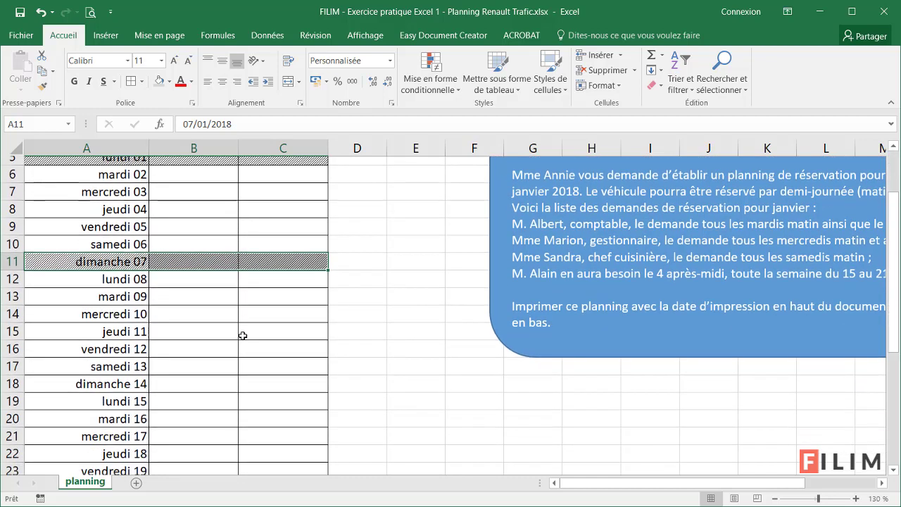
pyautogui.moveTo(99, 304); pyautogui.dragTo(245, 308)
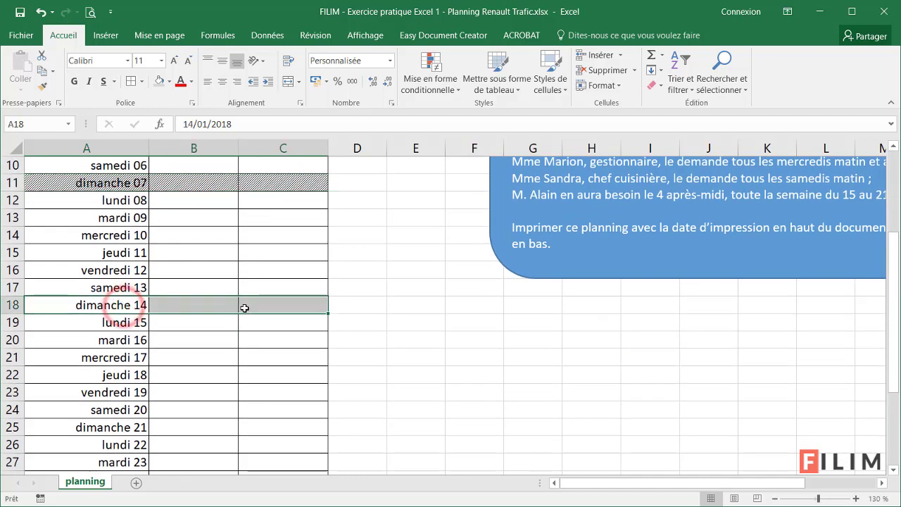
pyautogui.press('F4')
# - Apply the same stripe fill to the dimanche 21 and 28 rows, then clear the selection
pyautogui.scroll(-2, 199, 287)
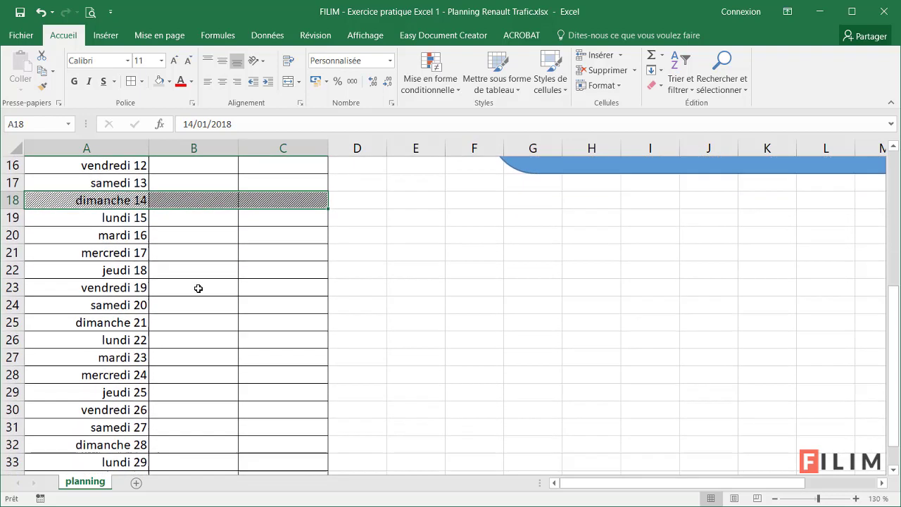
pyautogui.scroll(-1, 197, 288)
pyautogui.moveTo(132, 270); pyautogui.dragTo(251, 273)
pyautogui.press('F4')
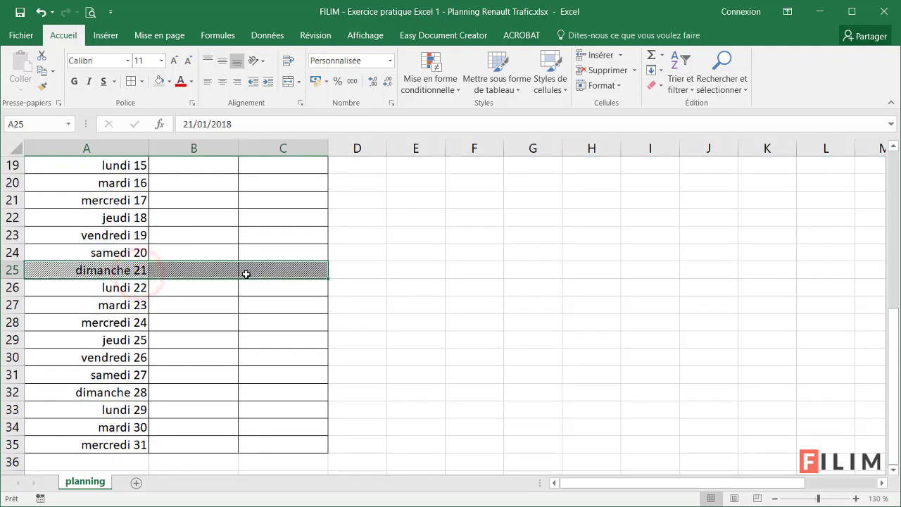
pyautogui.moveTo(120, 392); pyautogui.dragTo(257, 389)
pyautogui.press('F4')
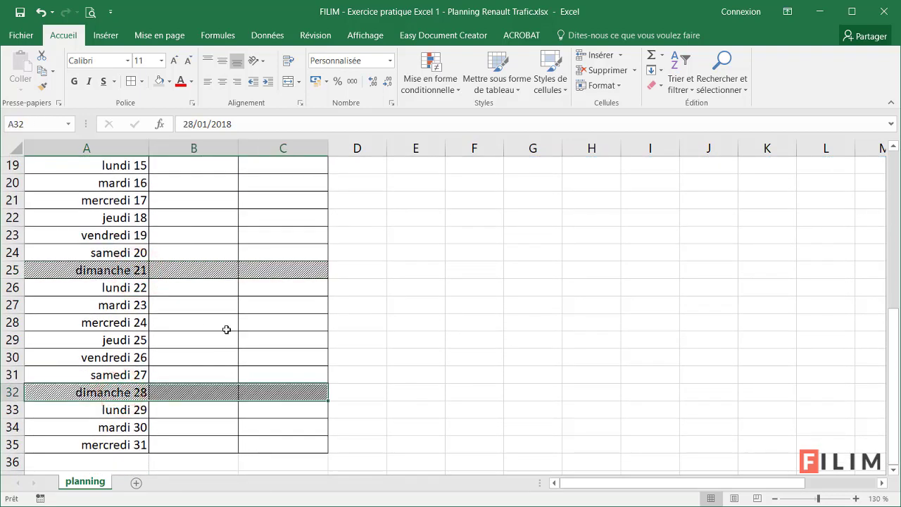
pyautogui.click(227, 328)
pyautogui.scroll(1, 211, 331)
pyautogui.scroll(4, 206, 333)
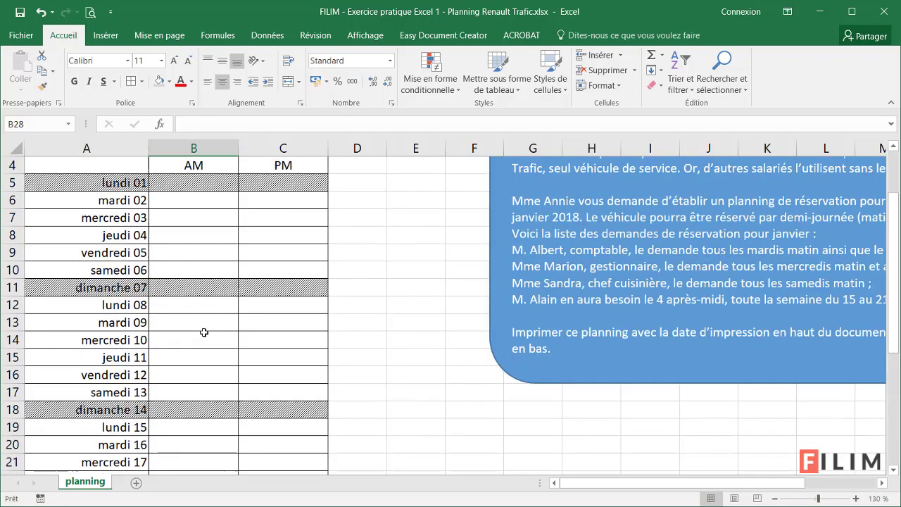
pyautogui.scroll(1, 205, 330)
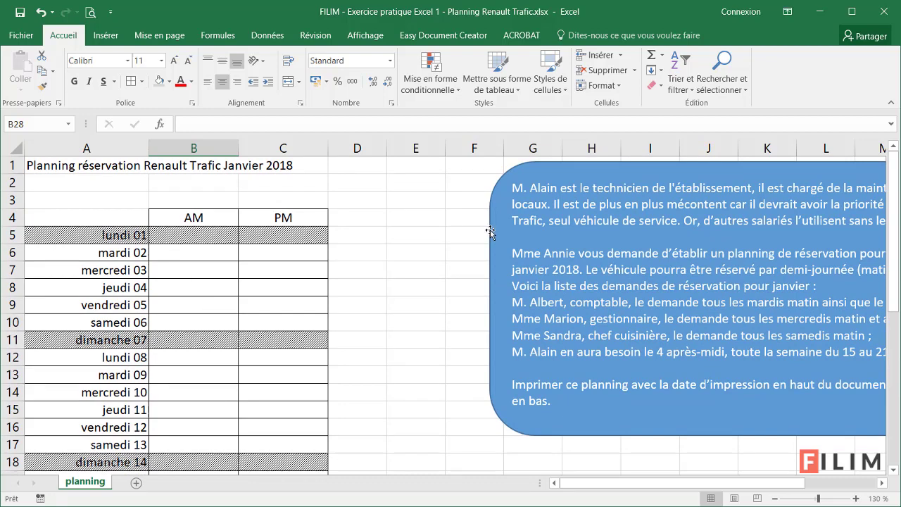
pyautogui.moveTo(485, 228); pyautogui.dragTo(361, 228)
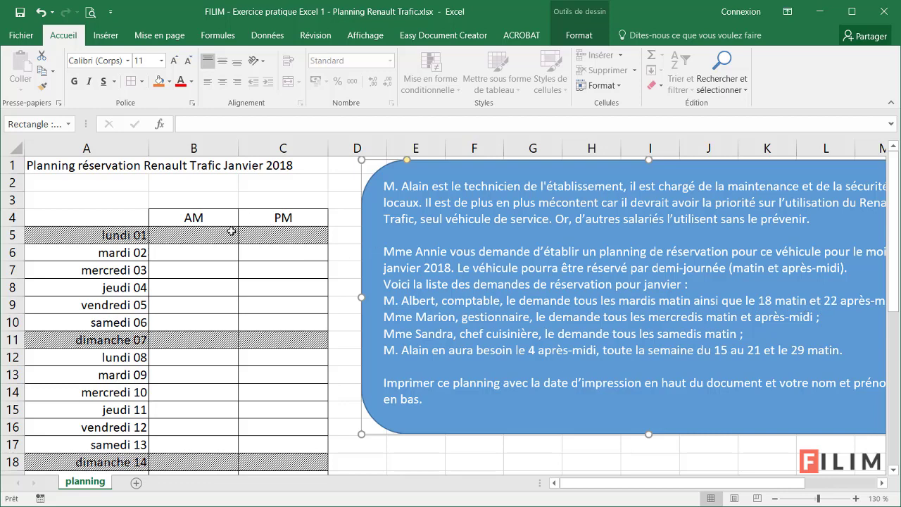
pyautogui.click(193, 253)
pyautogui.write('M')
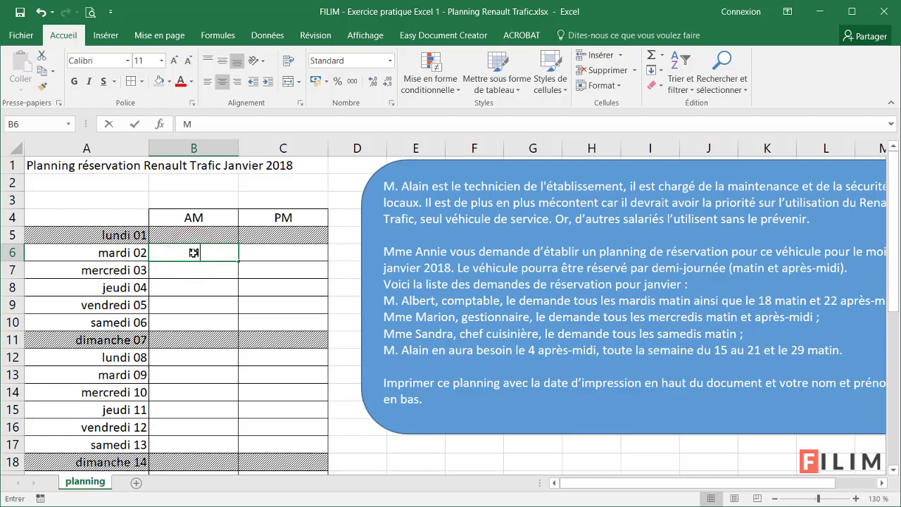
pyautogui.write('. Alber')
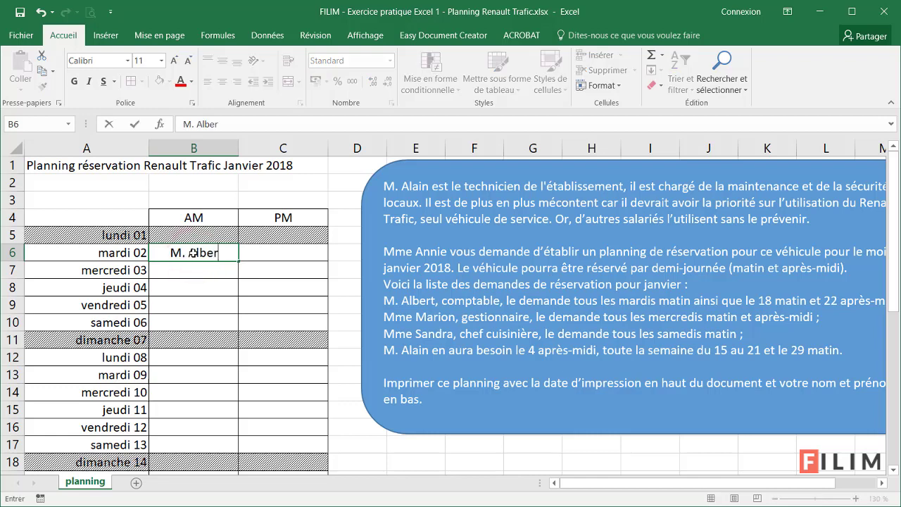
pyautogui.write('t')
pyautogui.press('Return')
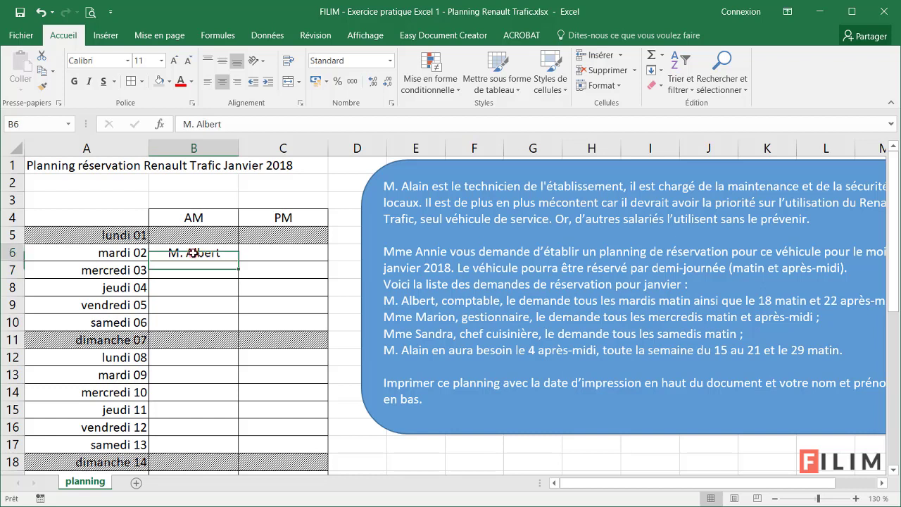
pyautogui.click(192, 253)
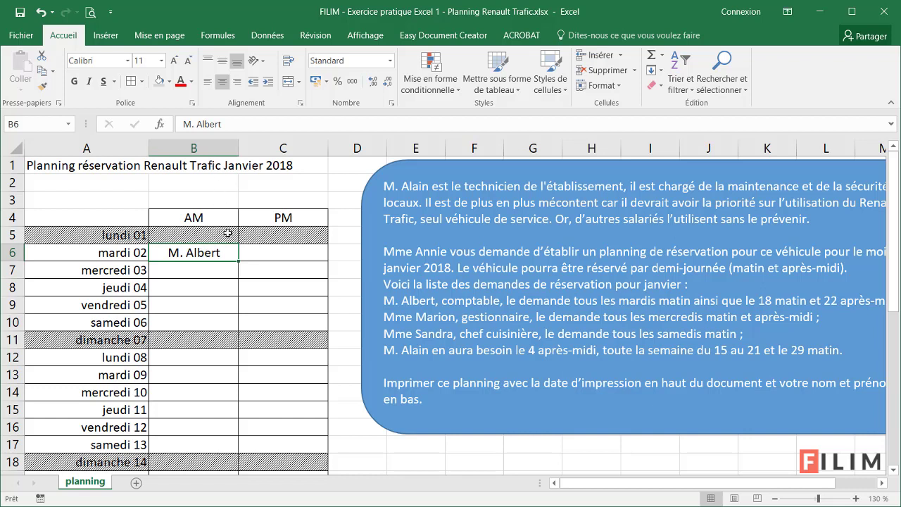
pyautogui.click(259, 274)
pyautogui.click(226, 254)
pyautogui.click(170, 82)
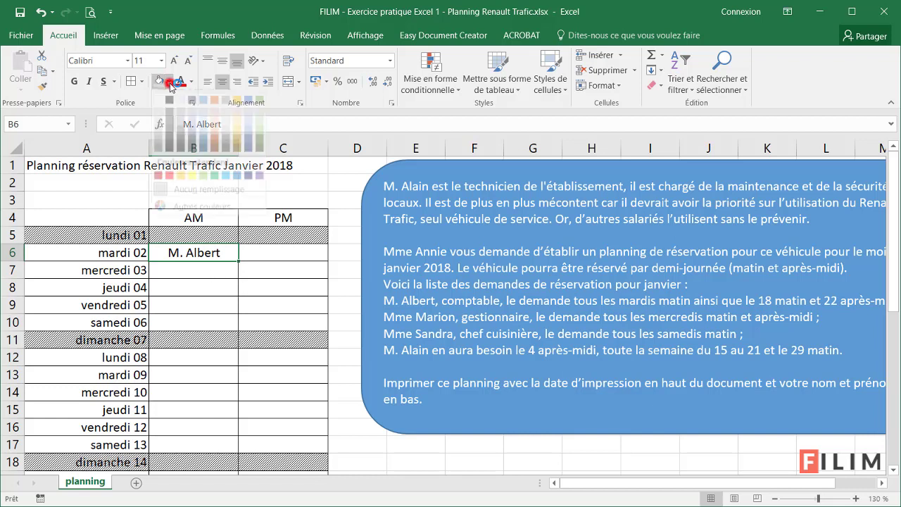
pyautogui.click(170, 83)
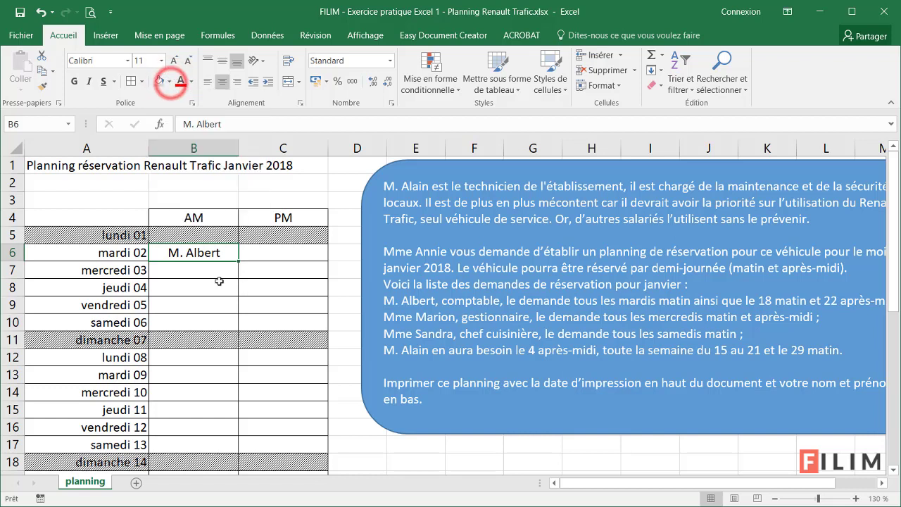
pyautogui.click(278, 301)
pyautogui.click(210, 254)
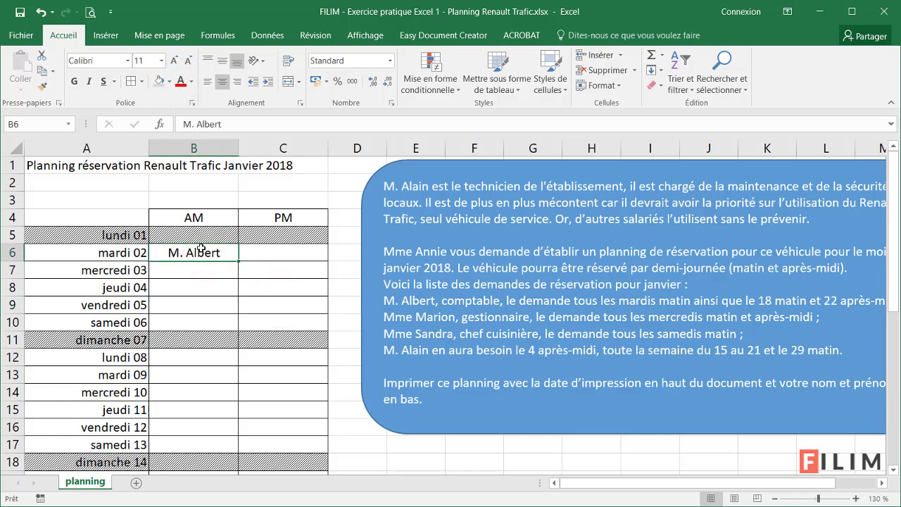
pyautogui.hotkey('ctrl', 'a')
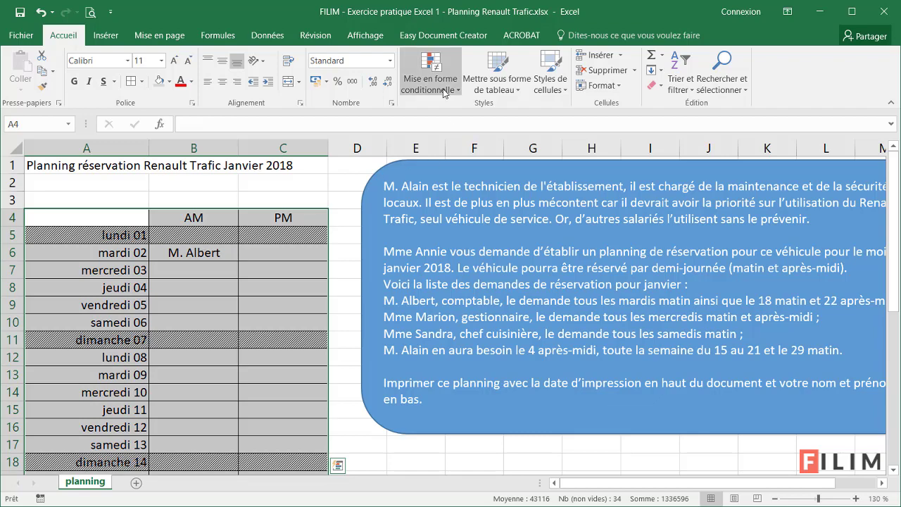
# - Start a new 'cells that contain' rule with Cell Value equal to the client's name
pyautogui.click(436, 78)
pyautogui.click(463, 257)
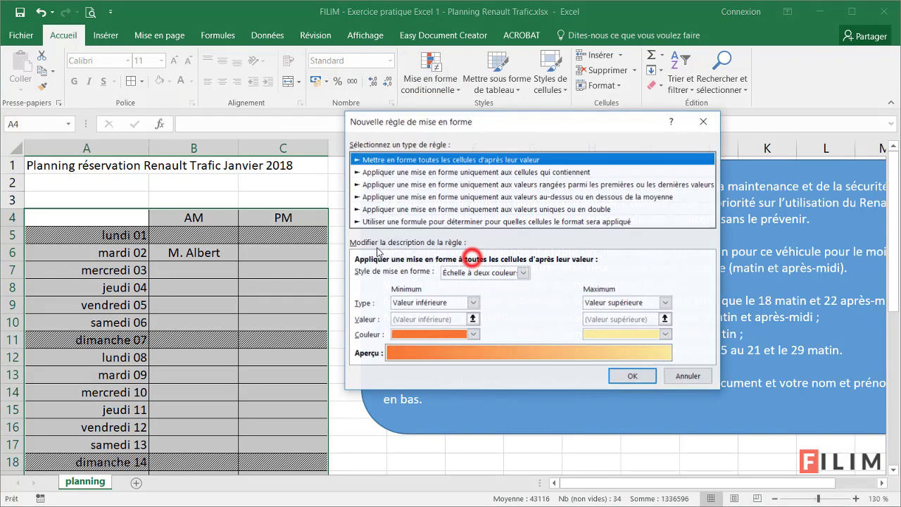
pyautogui.click(451, 173)
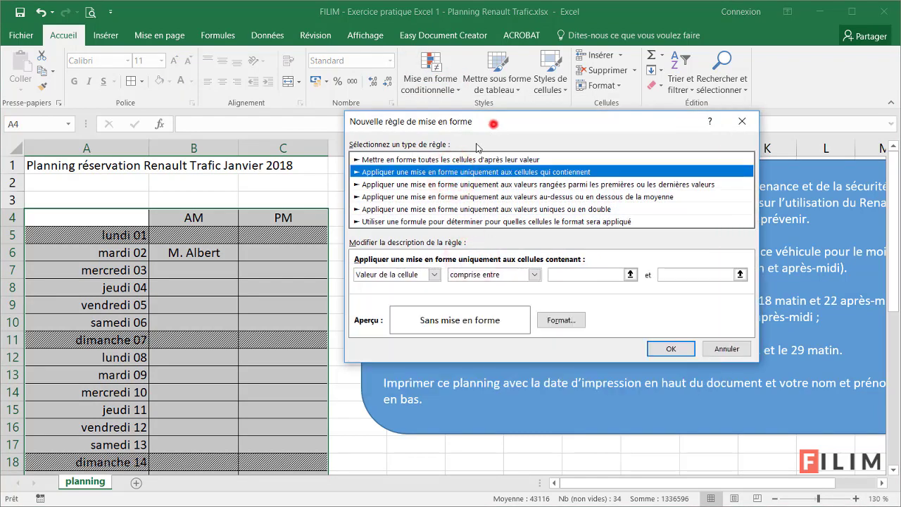
pyautogui.moveTo(493, 124); pyautogui.dragTo(212, 204)
pyautogui.click(236, 355)
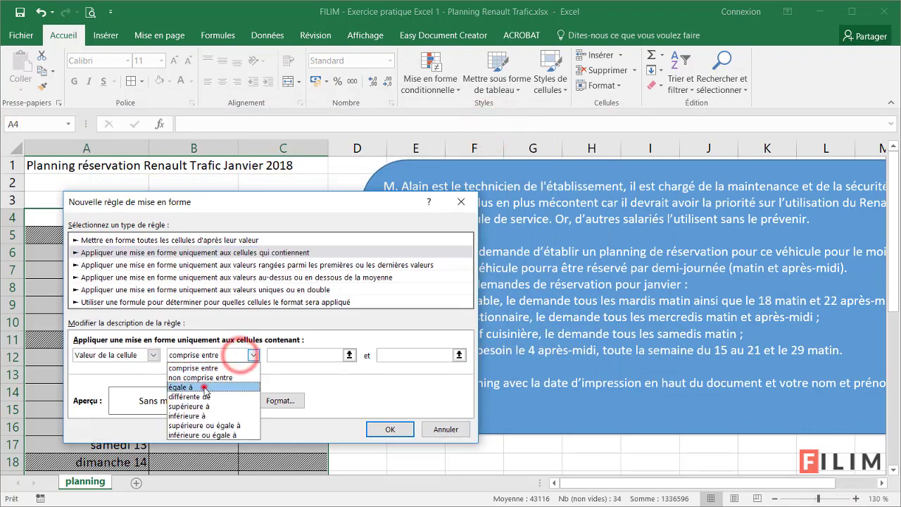
pyautogui.click(204, 385)
pyautogui.click(294, 356)
pyautogui.write('M. Albert')
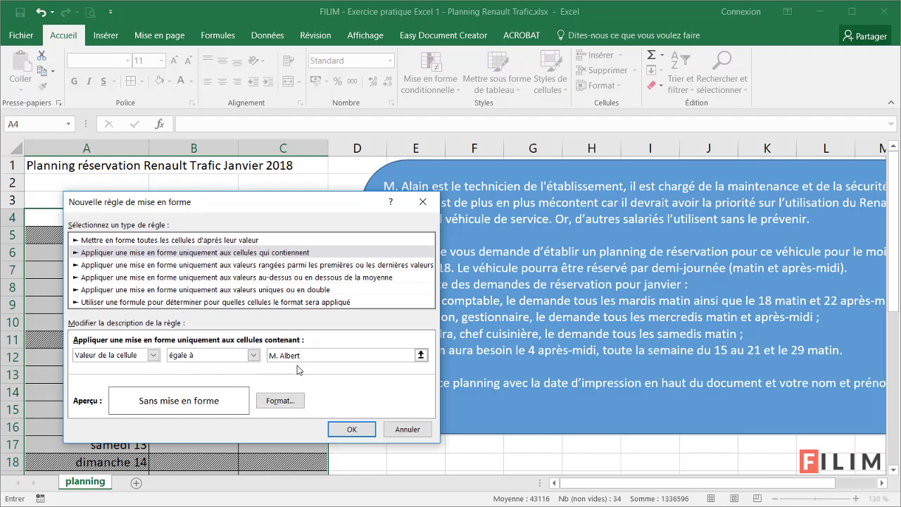
# - Give the rule a light grey fill and confirm it
pyautogui.click(282, 402)
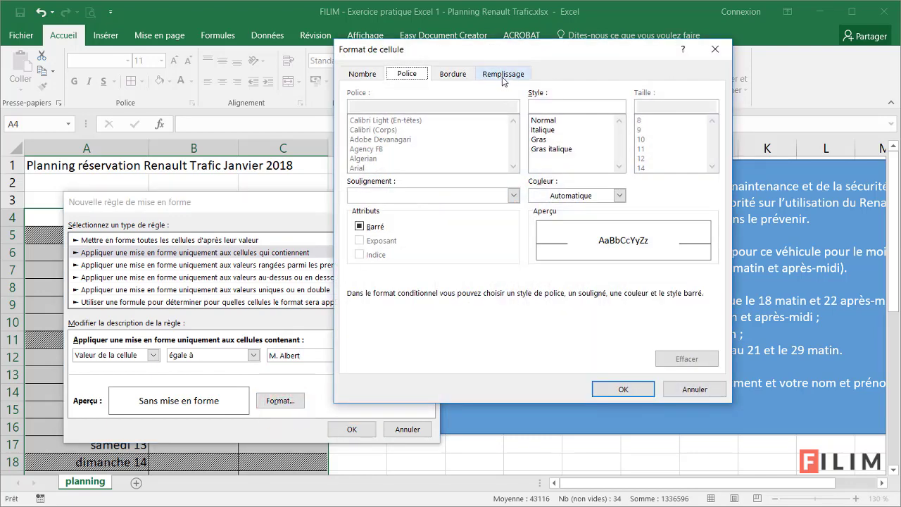
pyautogui.click(503, 75)
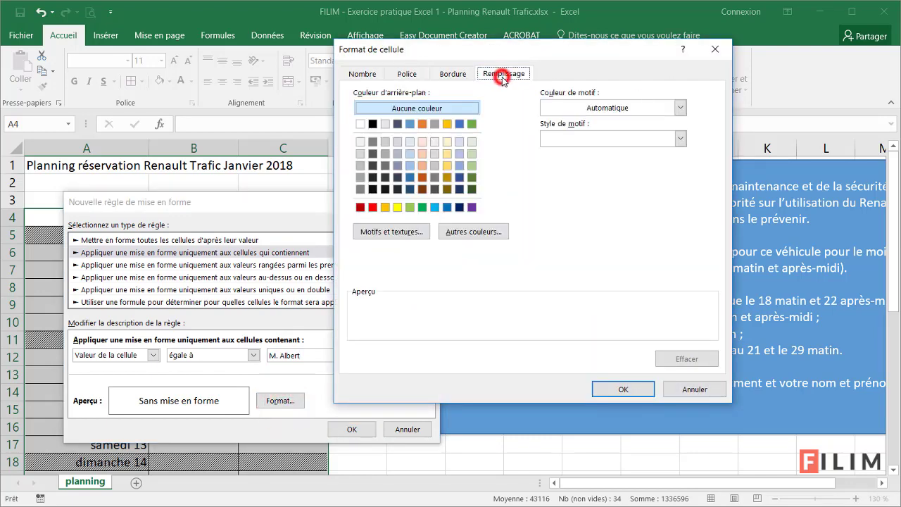
pyautogui.click(360, 143)
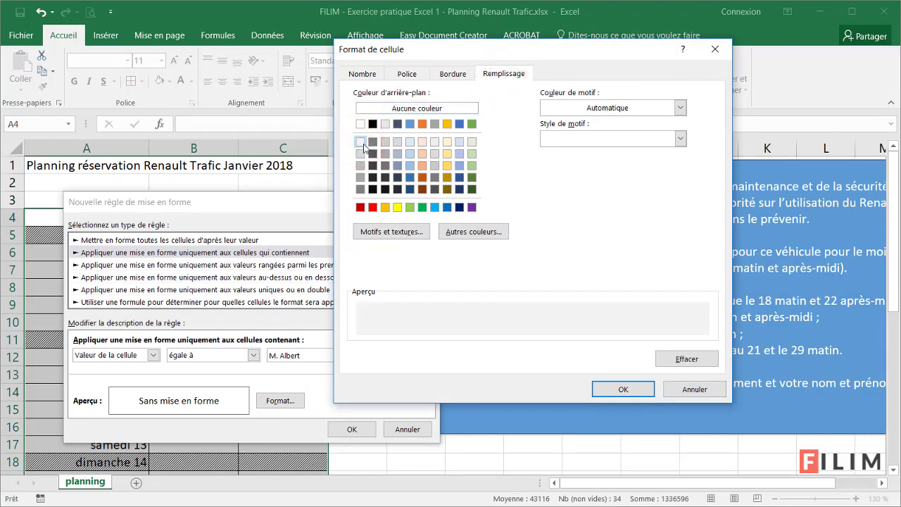
pyautogui.click(603, 391)
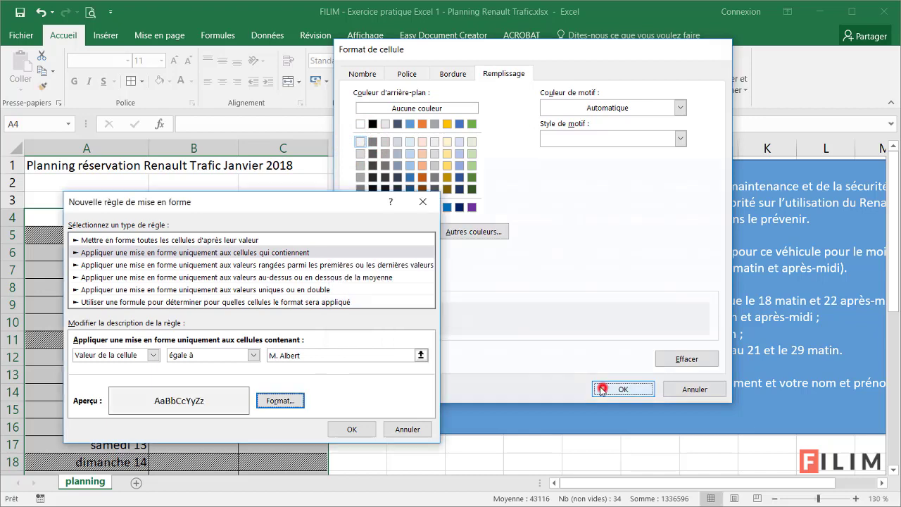
pyautogui.click(351, 429)
pyautogui.click(237, 353)
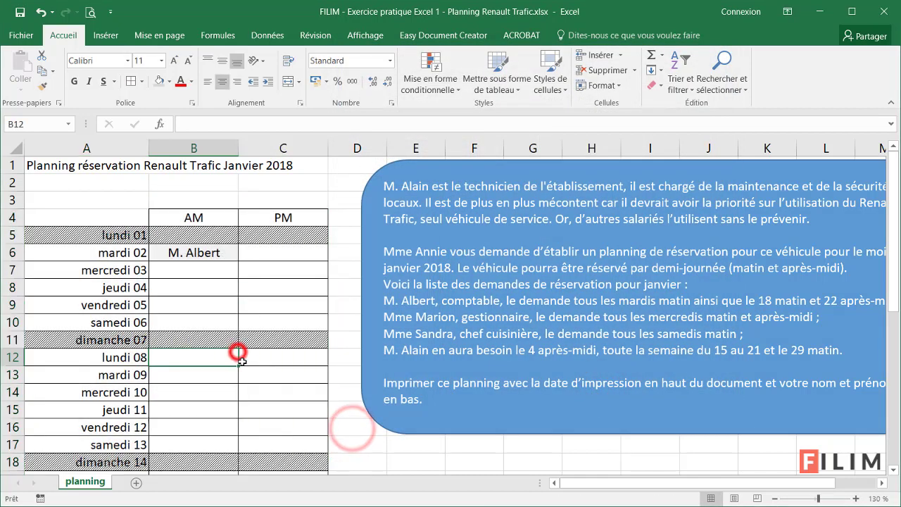
pyautogui.click(233, 255)
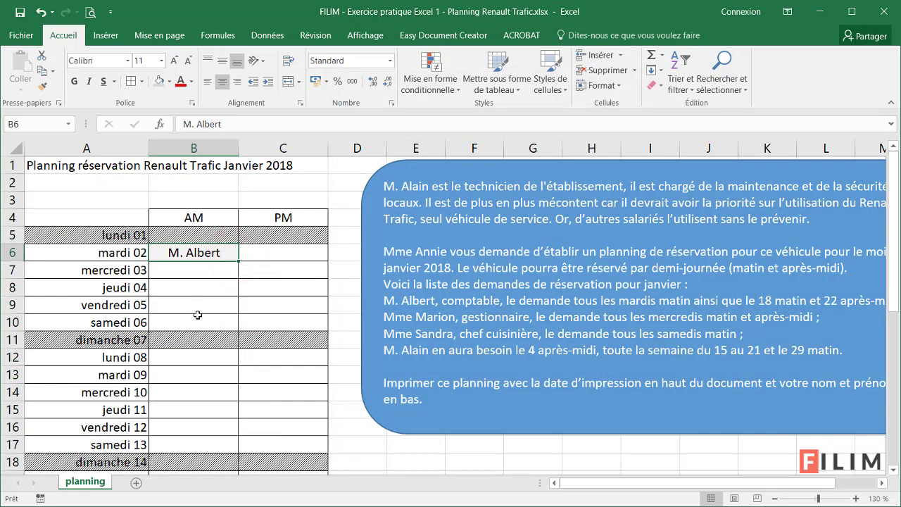
# - Copy the client's name from B6 into the Tuesday mornings B13 and B20
pyautogui.hotkey('ctrl', 'c')
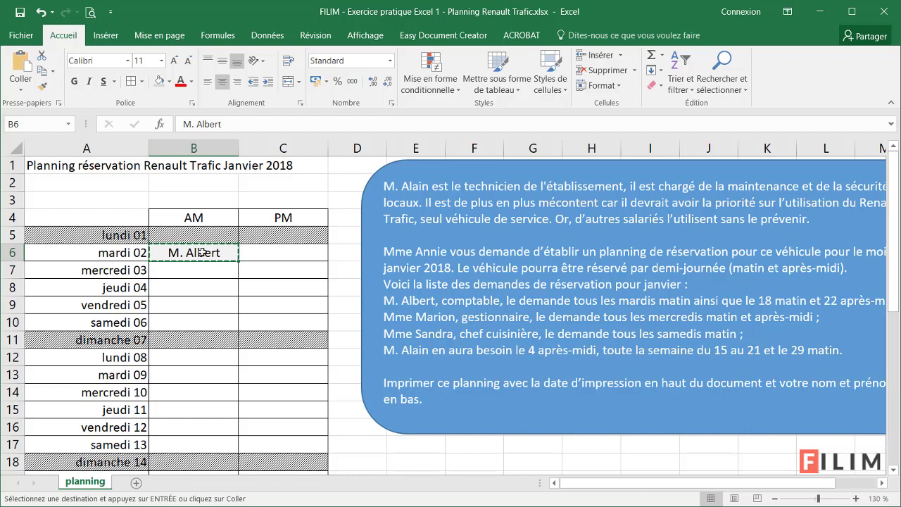
pyautogui.click(192, 373)
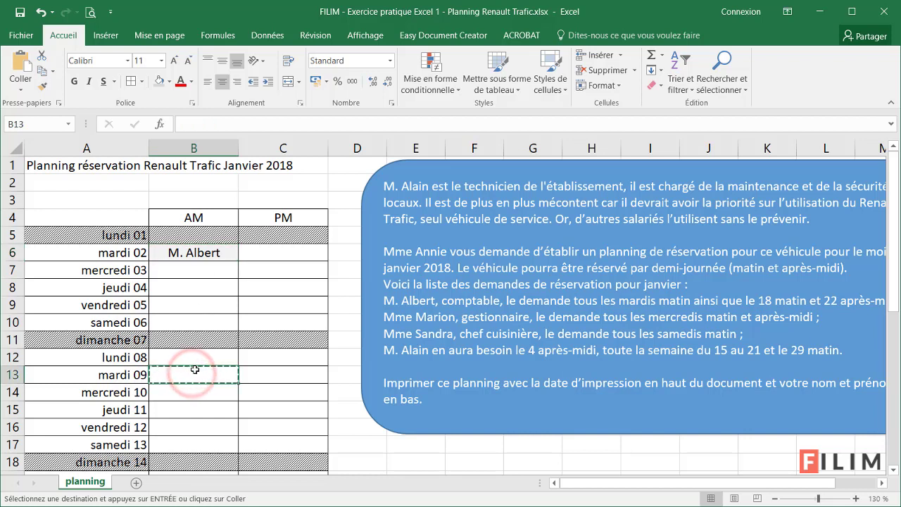
pyautogui.hotkey('ctrl', 'c')
pyautogui.click(191, 254)
pyautogui.hotkey('ctrl', 'c')
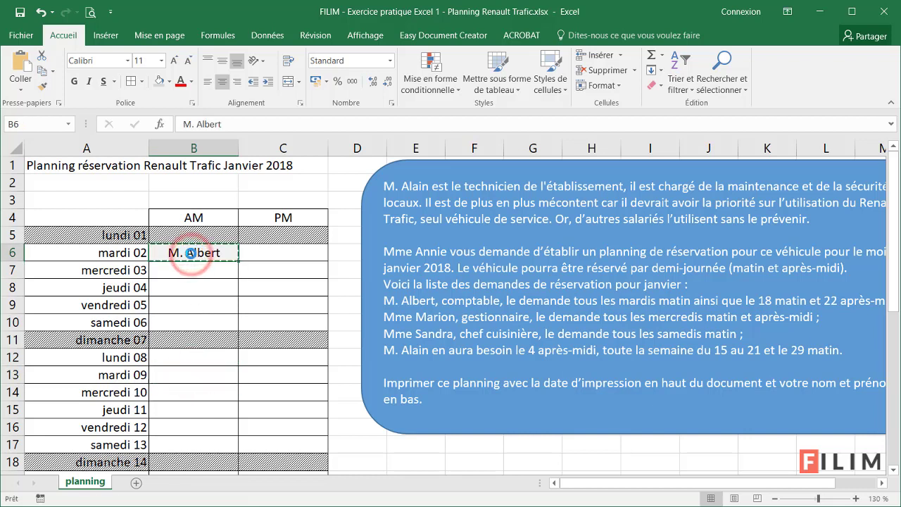
pyautogui.click(182, 366)
pyautogui.hotkey('ctrl', 'v')
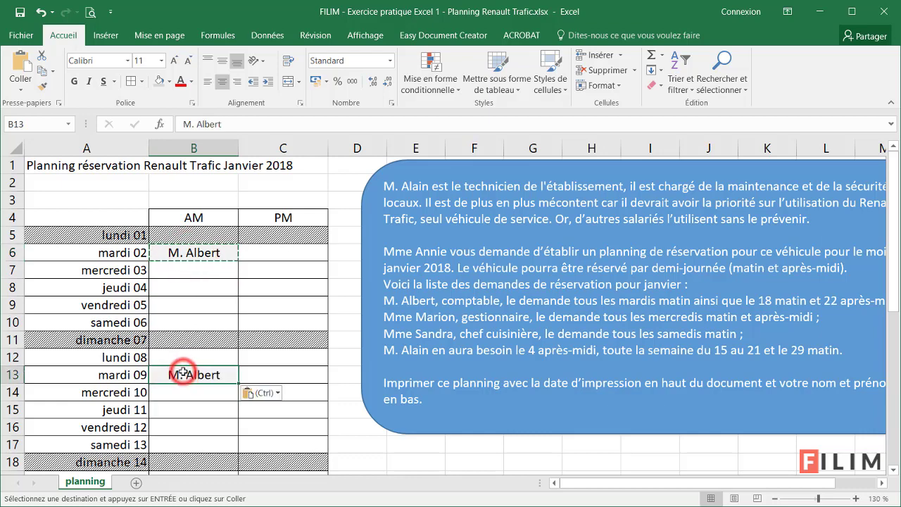
pyautogui.scroll(-2, 183, 373)
pyautogui.click(178, 388)
pyautogui.hotkey('ctrl', 'v')
# - Paste the client's name into B27, B34, jeudi 18 morning B22 and lundi 22 afternoon C26
pyautogui.scroll(-3, 183, 391)
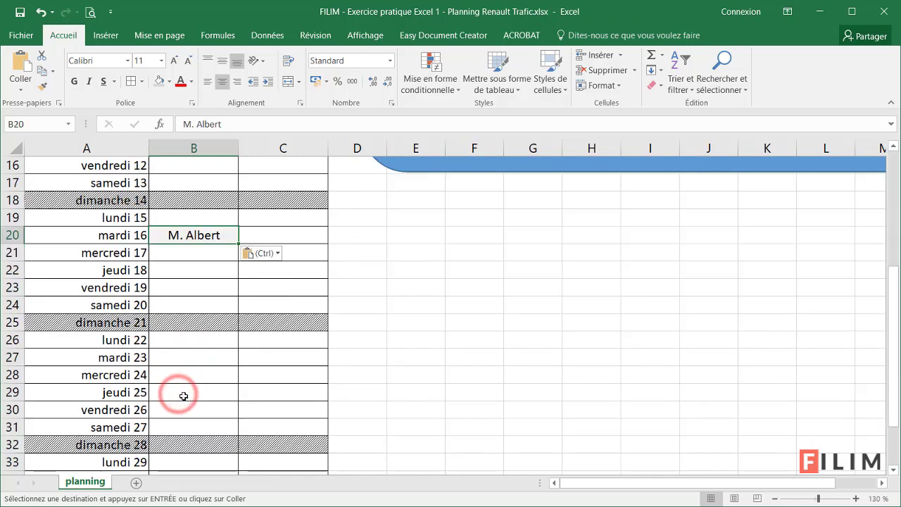
pyautogui.click(191, 355)
pyautogui.hotkey('ctrl', 'v')
pyautogui.scroll(-1, 191, 366)
pyautogui.scroll(-1, 192, 368)
pyautogui.click(181, 424)
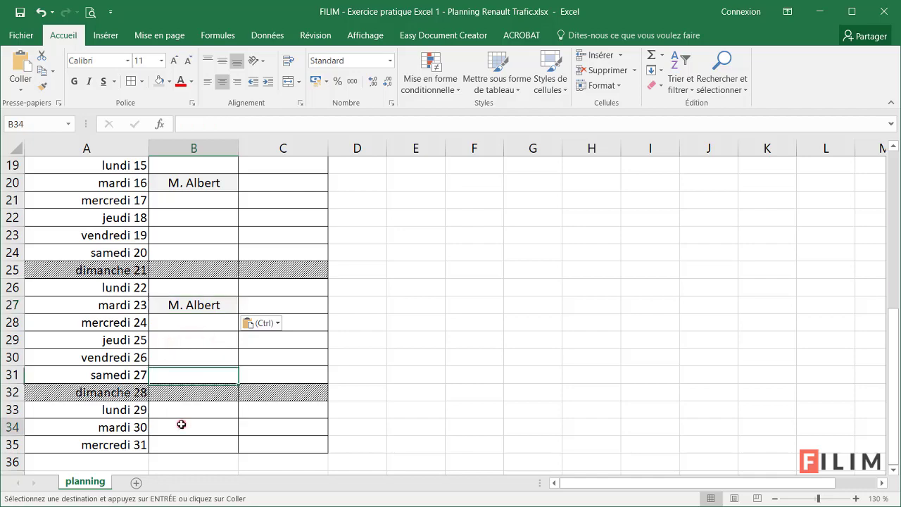
pyautogui.hotkey('ctrl', 'v')
pyautogui.scroll(6, 191, 421)
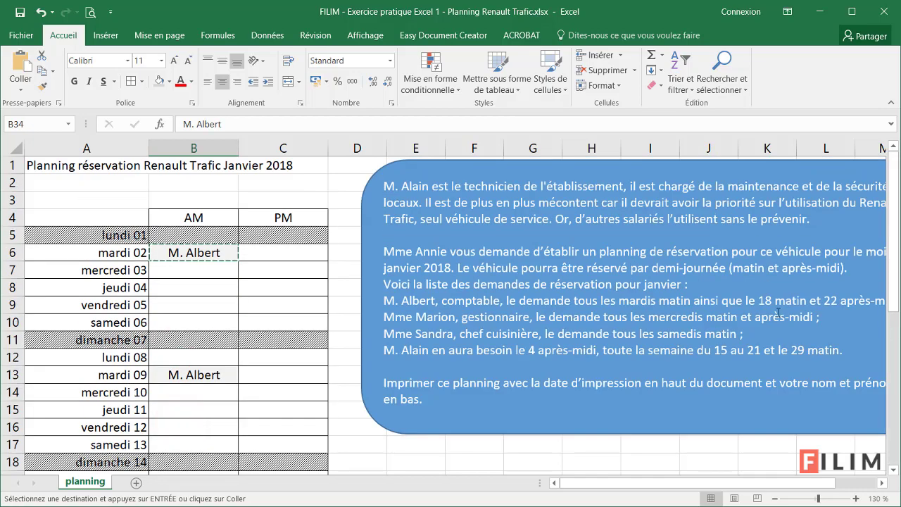
pyautogui.scroll(-4, 302, 323)
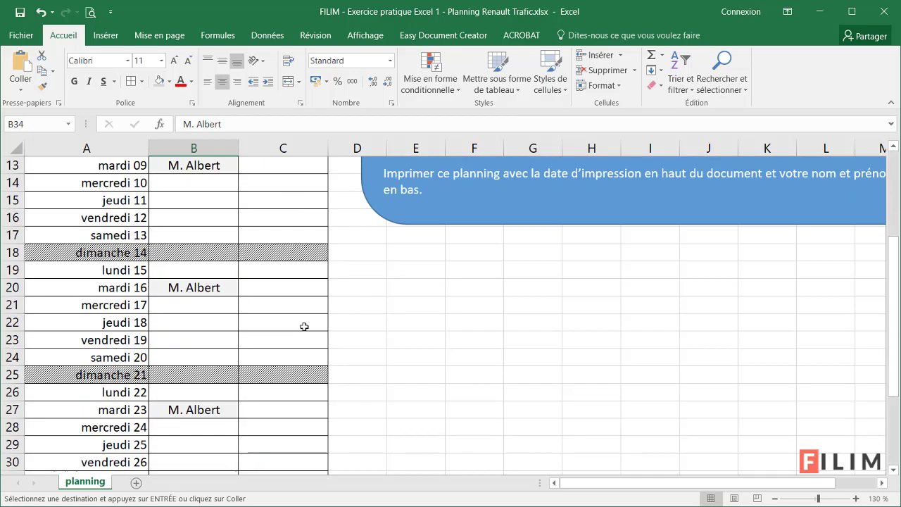
pyautogui.scroll(-1, 201, 316)
pyautogui.click(183, 273)
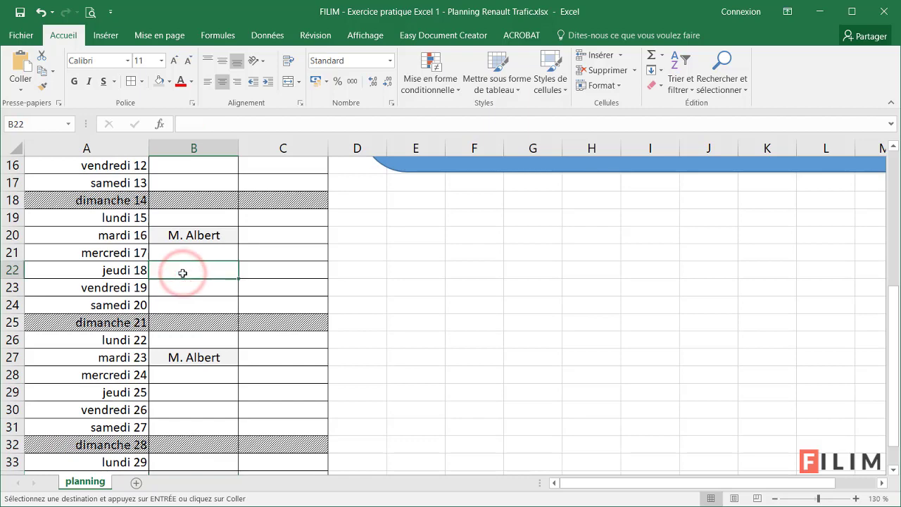
pyautogui.hotkey('ctrl', 'v')
pyautogui.click(271, 342)
pyautogui.hotkey('ctrl', 'v')
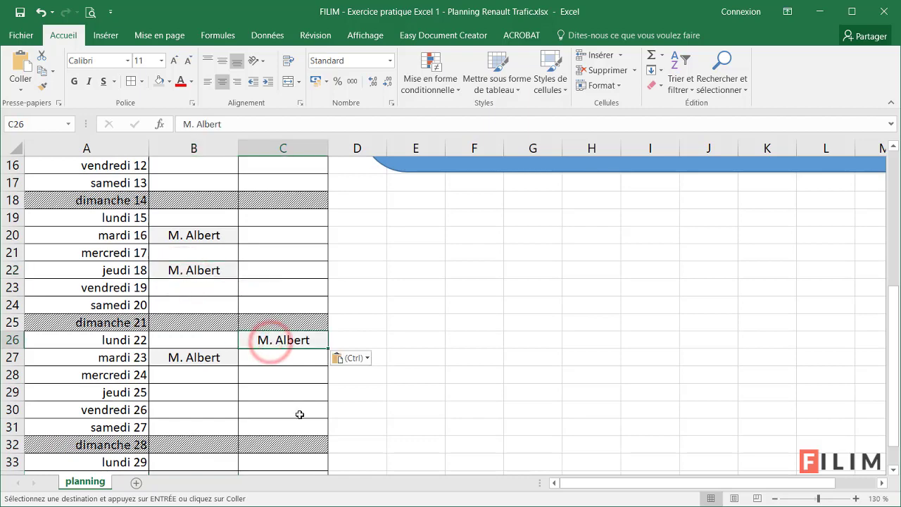
pyautogui.scroll(5, 296, 412)
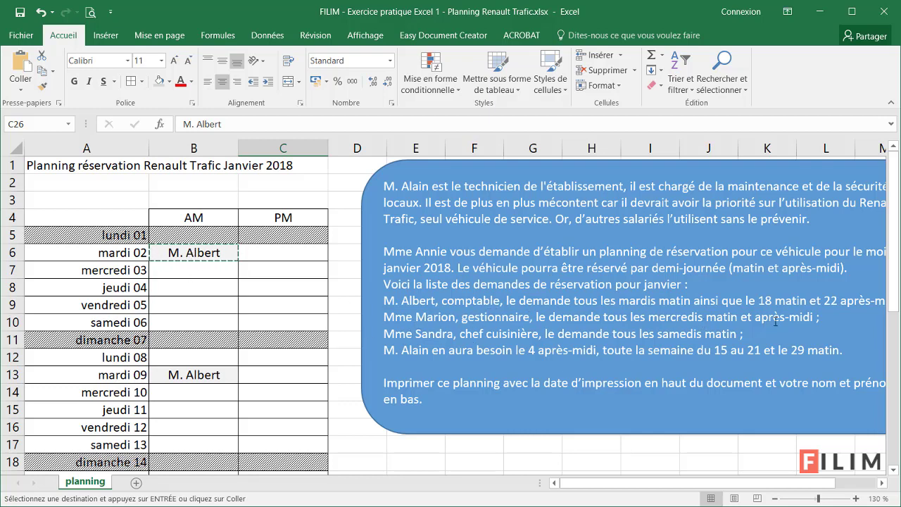
# - Enter the manager's name in mercredi 03 morning cell B7, fixing a mistyped surname, and select the table
pyautogui.click(182, 268)
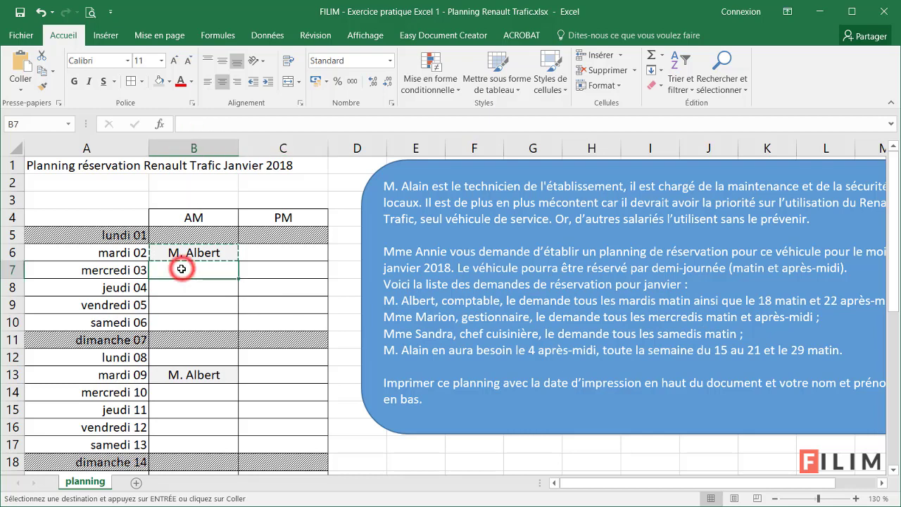
pyautogui.write('Mme ')
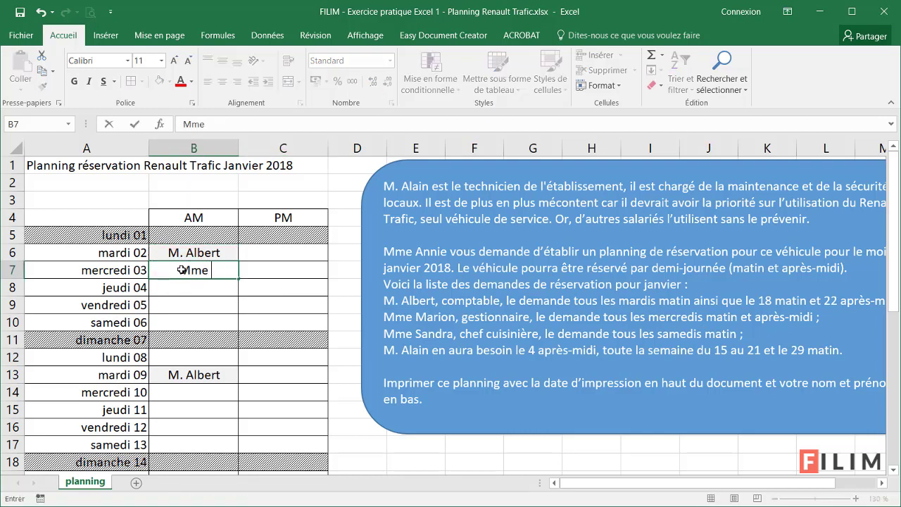
pyautogui.write('Albert')
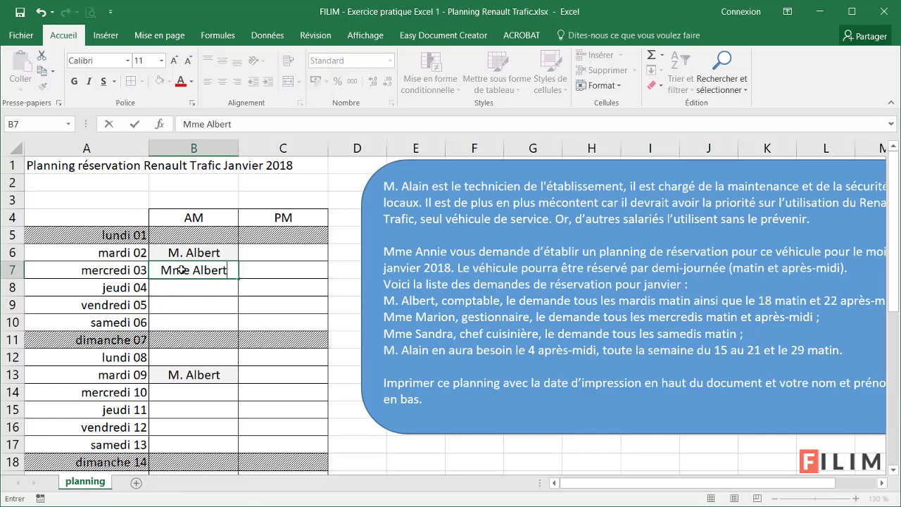
pyautogui.press('BackSpace')
pyautogui.press('BackSpace')
pyautogui.press('BackSpace')
pyautogui.press('BackSpace')
pyautogui.press('BackSpace')
pyautogui.press('BackSpace')
pyautogui.write('M')
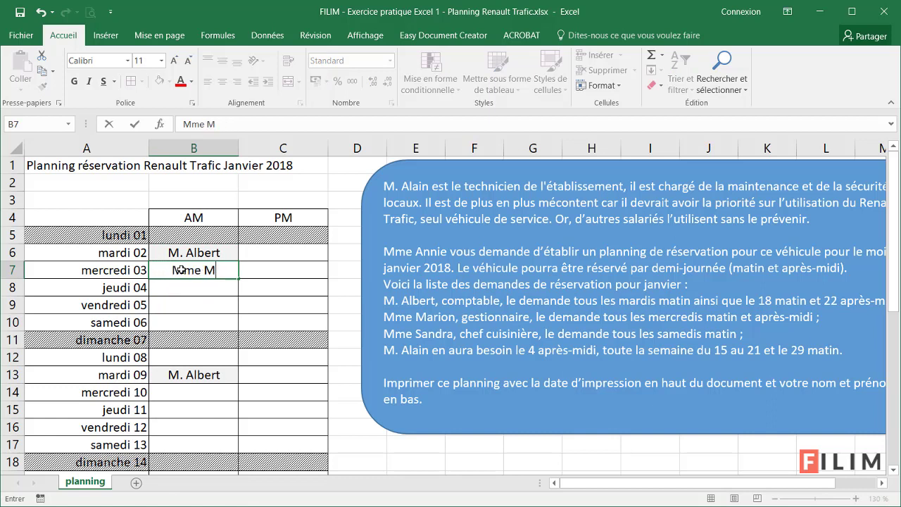
pyautogui.write('arion')
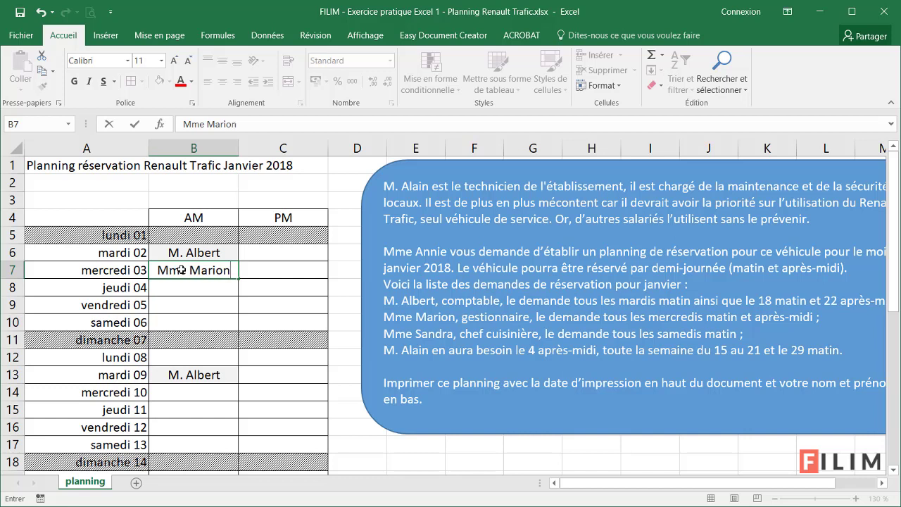
pyautogui.click(216, 290)
pyautogui.click(206, 273)
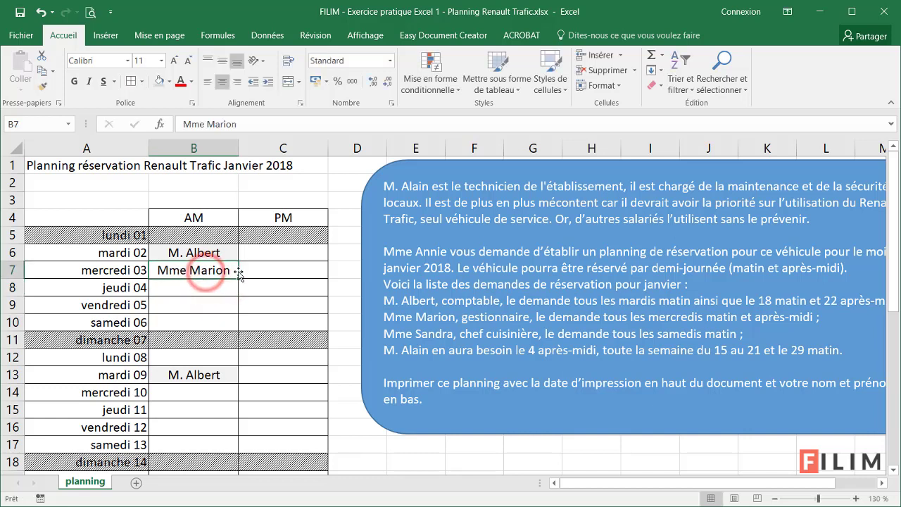
pyautogui.hotkey('ctrl', 'a')
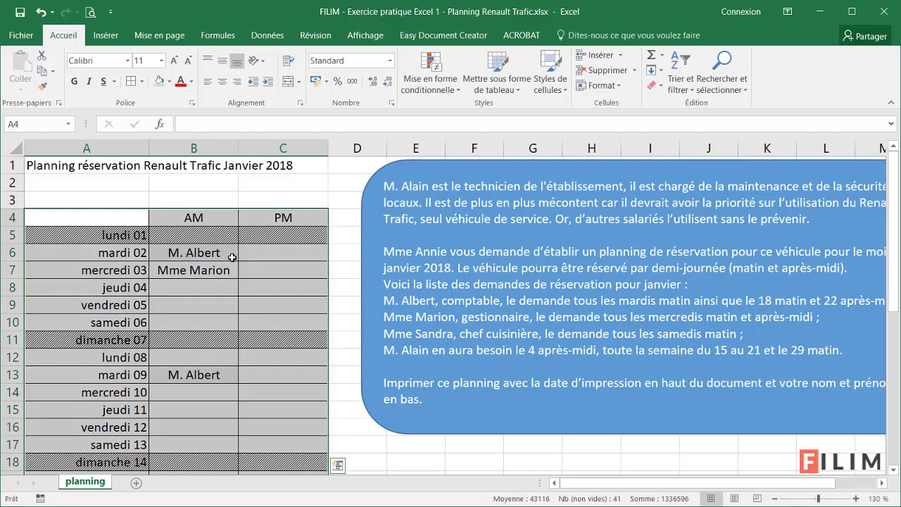
# - Create a new 'cells that contain' rule for values equal to the manager's name
pyautogui.click(435, 79)
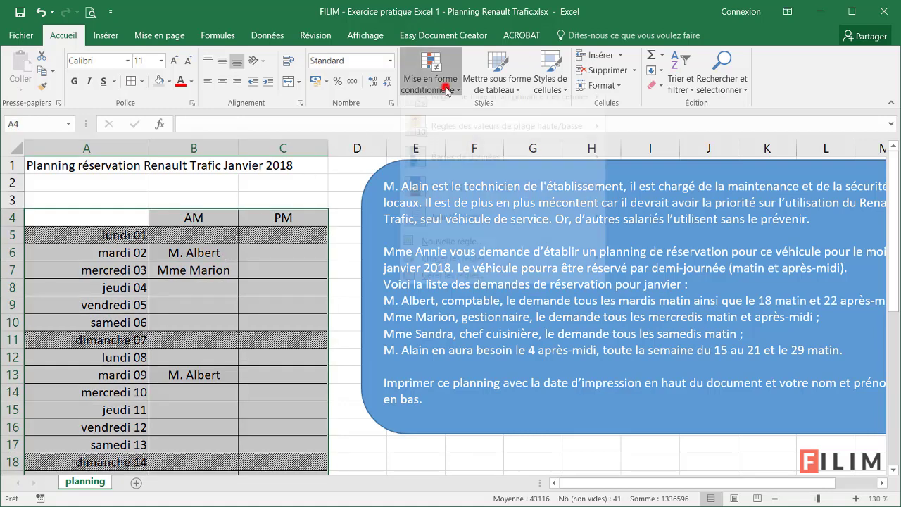
pyautogui.click(453, 256)
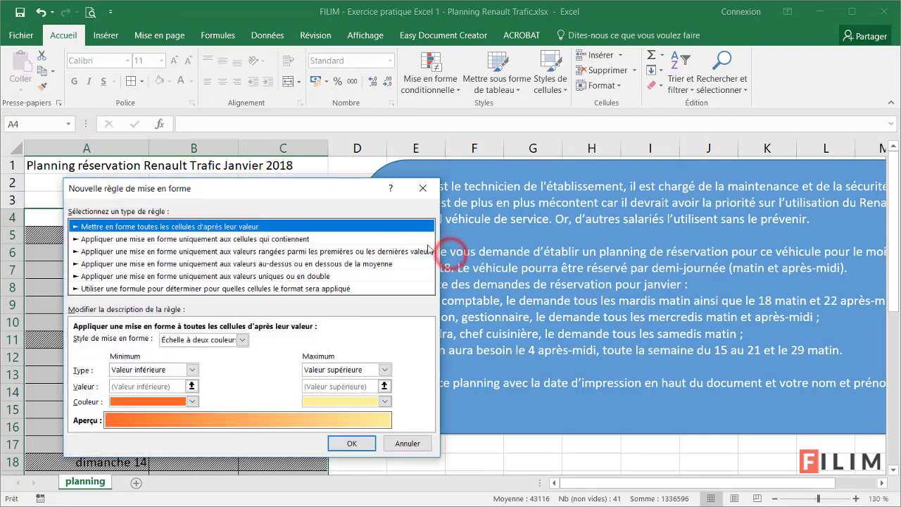
pyautogui.click(256, 241)
pyautogui.click(228, 342)
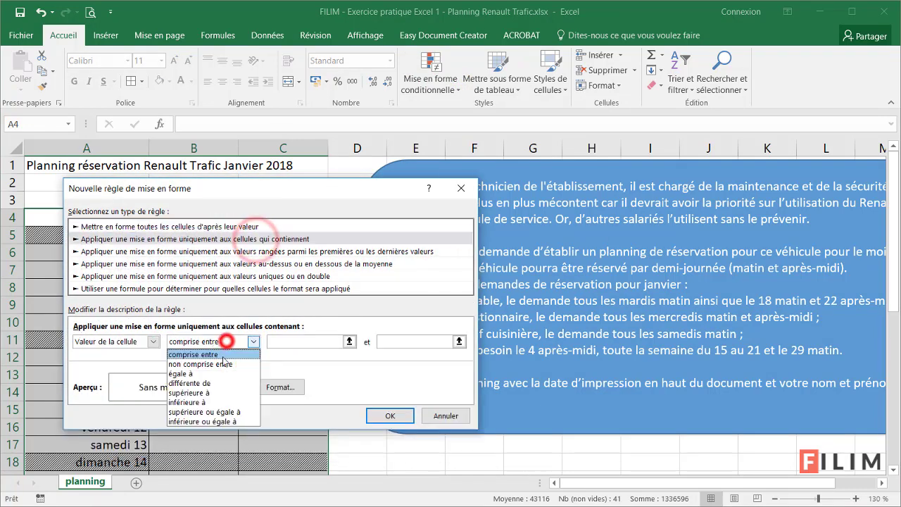
pyautogui.click(212, 374)
pyautogui.click(291, 344)
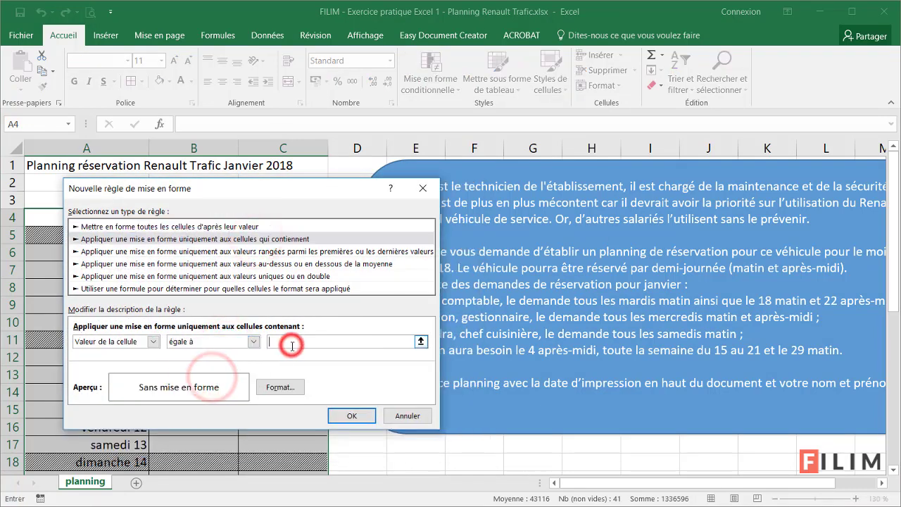
pyautogui.write('Mme Marion')
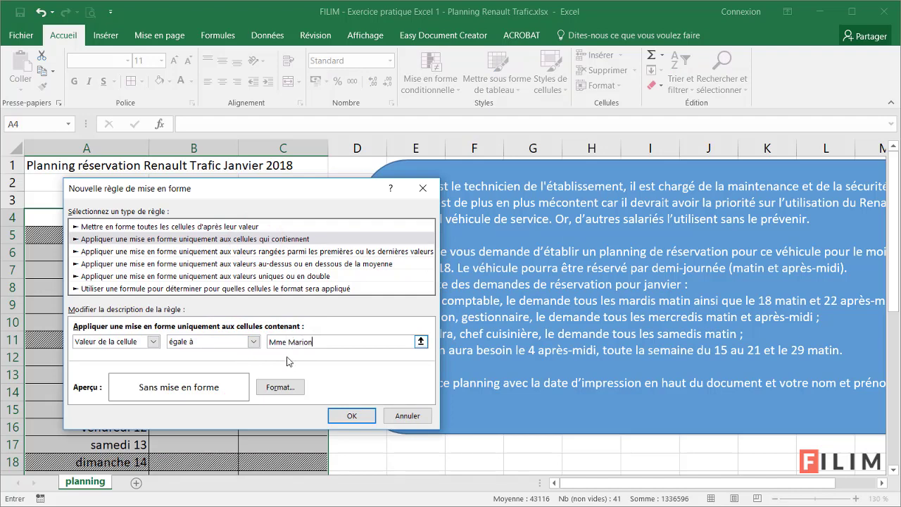
# - Give the manager's-name rule a grey fill and apply it
pyautogui.click(280, 387)
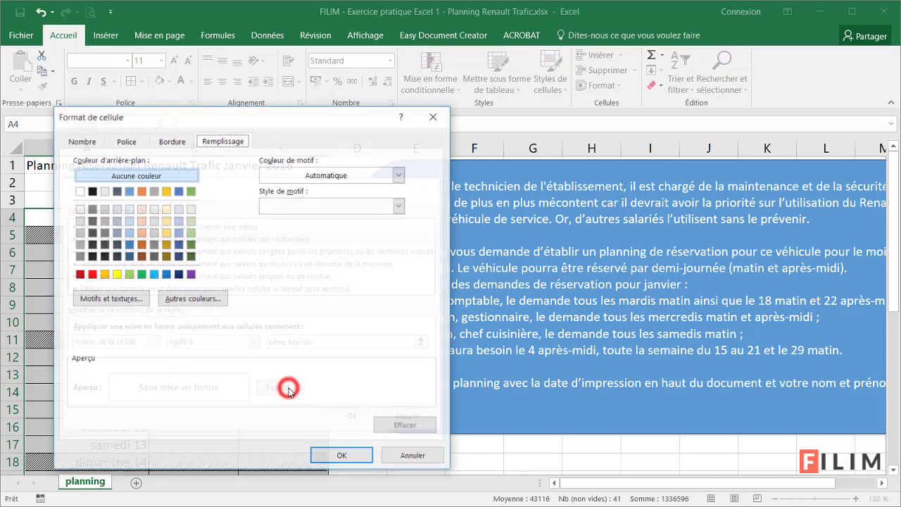
pyautogui.click(79, 233)
pyautogui.click(342, 456)
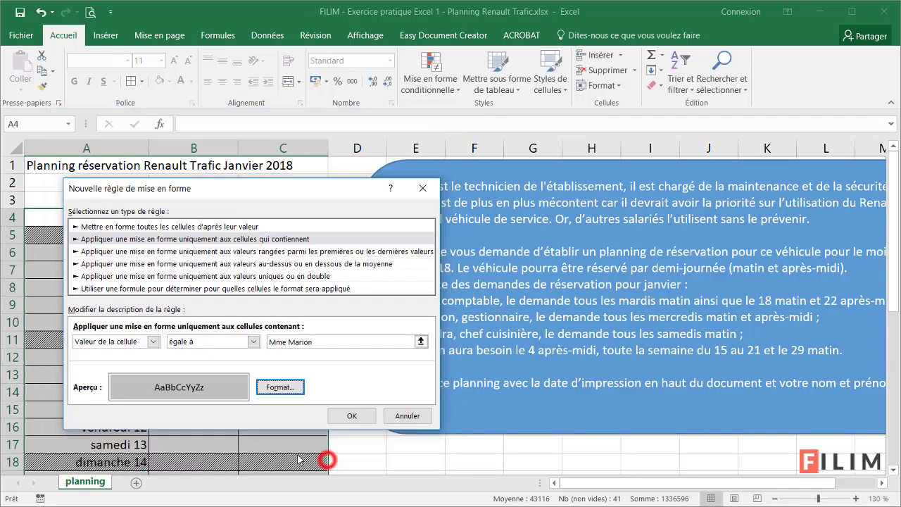
pyautogui.click(347, 416)
pyautogui.click(246, 307)
pyautogui.click(211, 272)
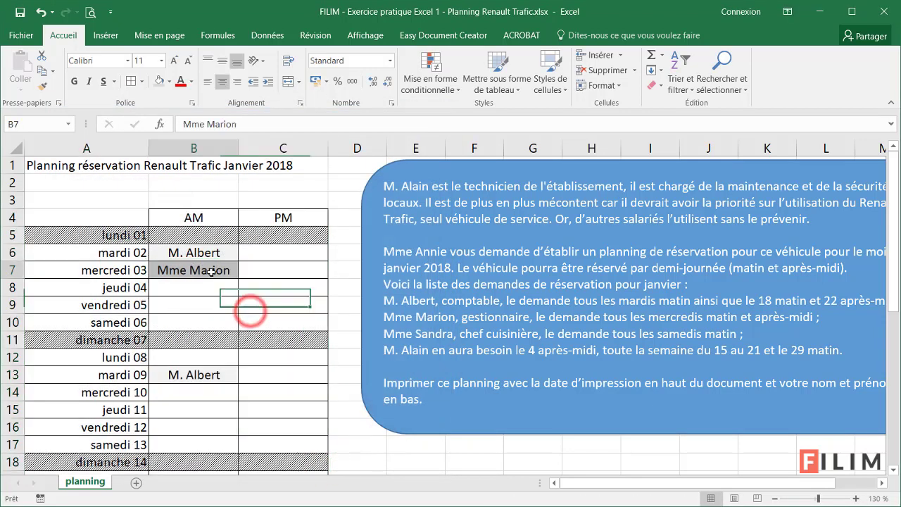
# - Fill Wednesday 03 afternoon C7 with the manager's name and paste the B7:C7 pair into row 14
pyautogui.click(286, 272)
pyautogui.write('Mme Marion')
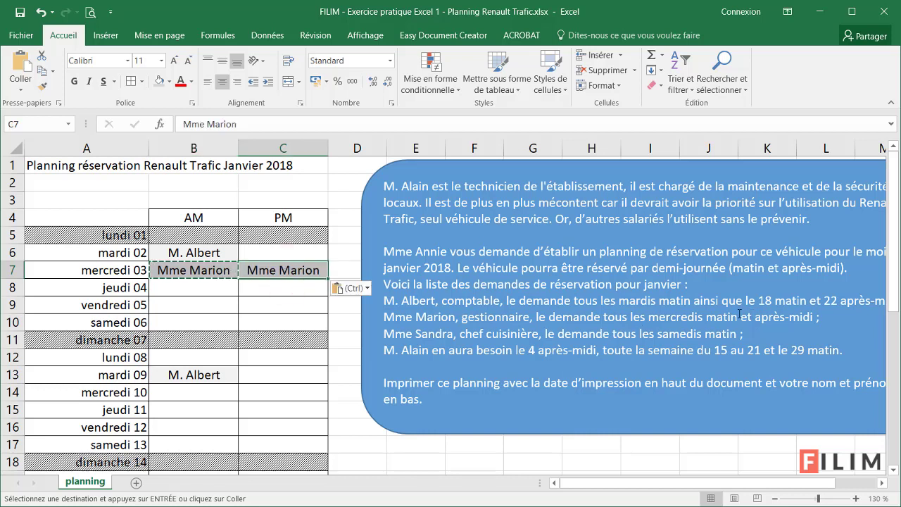
pyautogui.moveTo(649, 317); pyautogui.dragTo(814, 317)
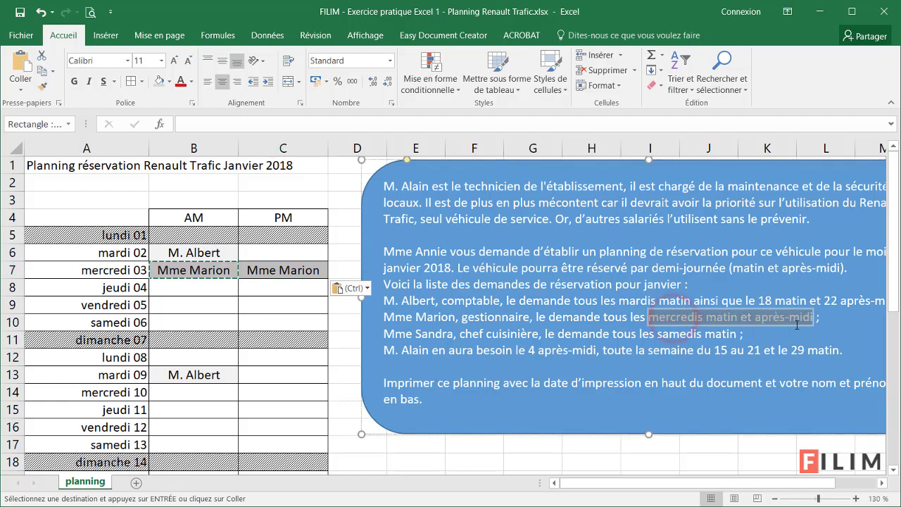
pyautogui.click(247, 286)
pyautogui.moveTo(231, 269); pyautogui.dragTo(270, 268)
pyautogui.hotkey('ctrl', 'c')
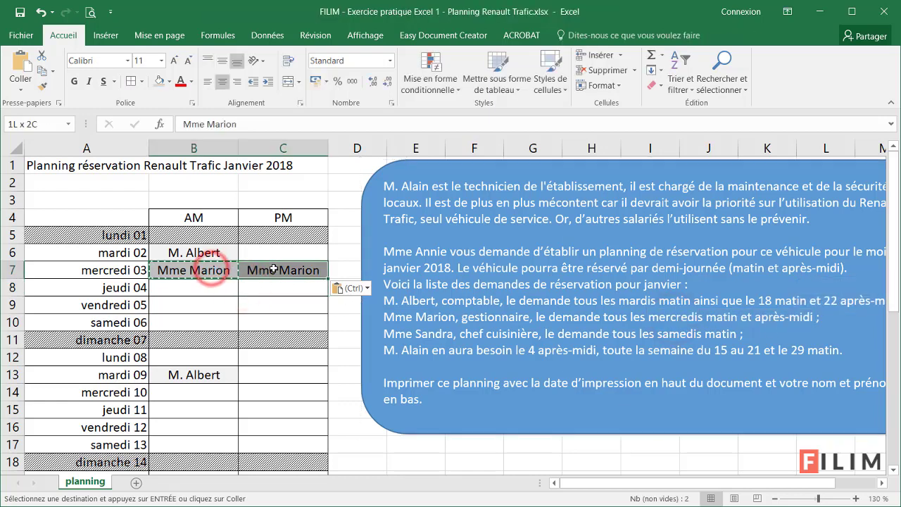
pyautogui.click(196, 392)
pyautogui.hotkey('ctrl', 'v')
# - Paste the pair into the Wednesday 17, 24 and 31 rows (21, 28, 35) and end copy mode
pyautogui.scroll(-1, 196, 397)
pyautogui.scroll(-3, 196, 380)
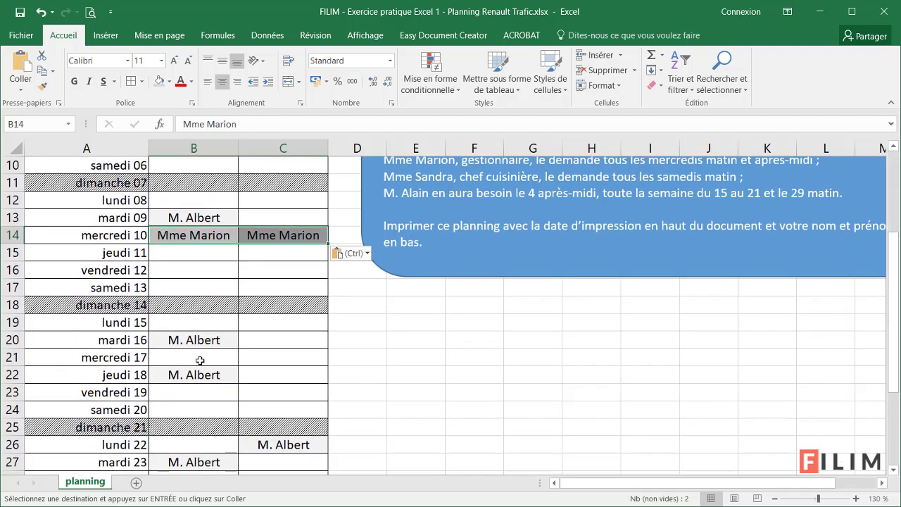
pyautogui.click(195, 354)
pyautogui.hotkey('ctrl', 'v')
pyautogui.scroll(-3, 195, 362)
pyautogui.click(191, 322)
pyautogui.hotkey('ctrl', 'v')
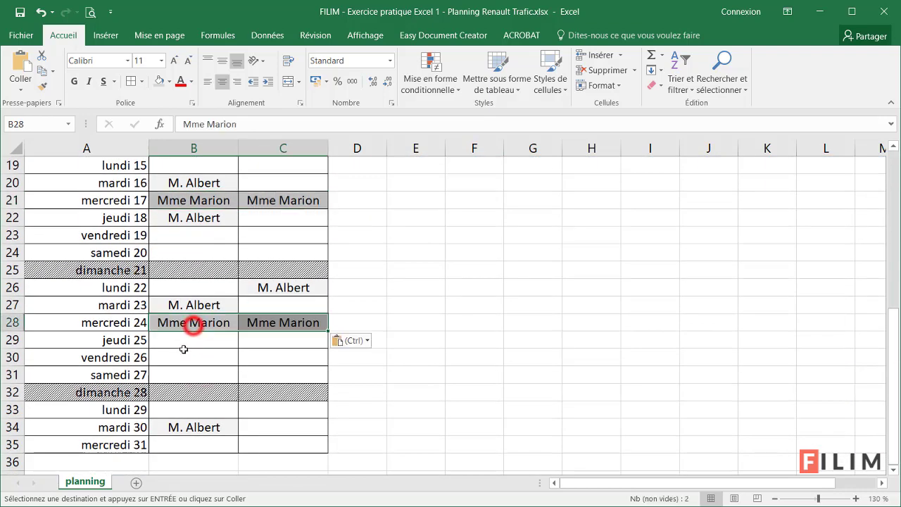
pyautogui.click(191, 444)
pyautogui.hotkey('ctrl', 'v')
pyautogui.click(217, 389)
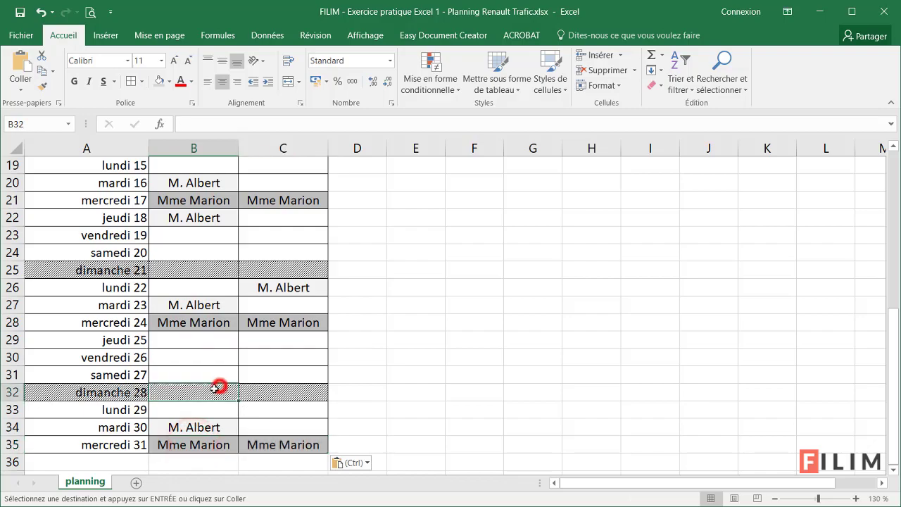
pyautogui.scroll(6, 216, 388)
pyautogui.scroll(-7, 216, 388)
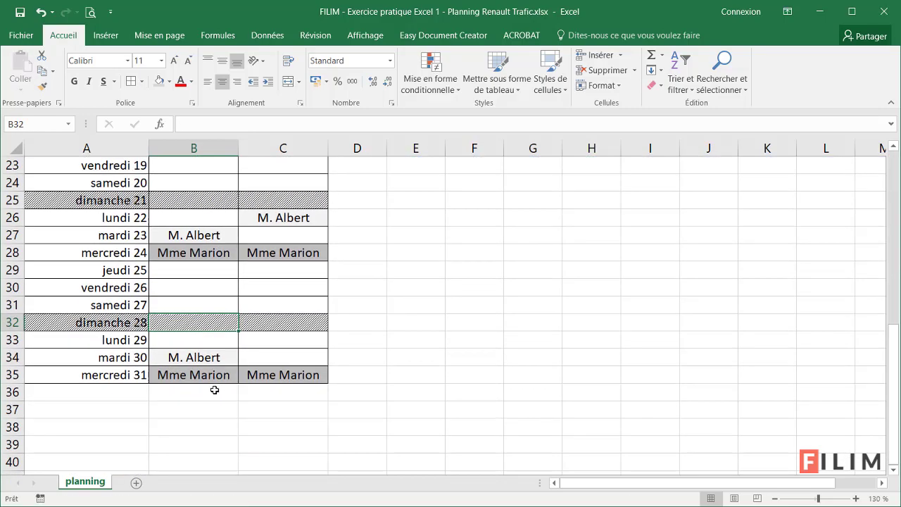
pyautogui.scroll(4, 235, 396)
pyautogui.scroll(4, 235, 394)
pyautogui.press('Escape')
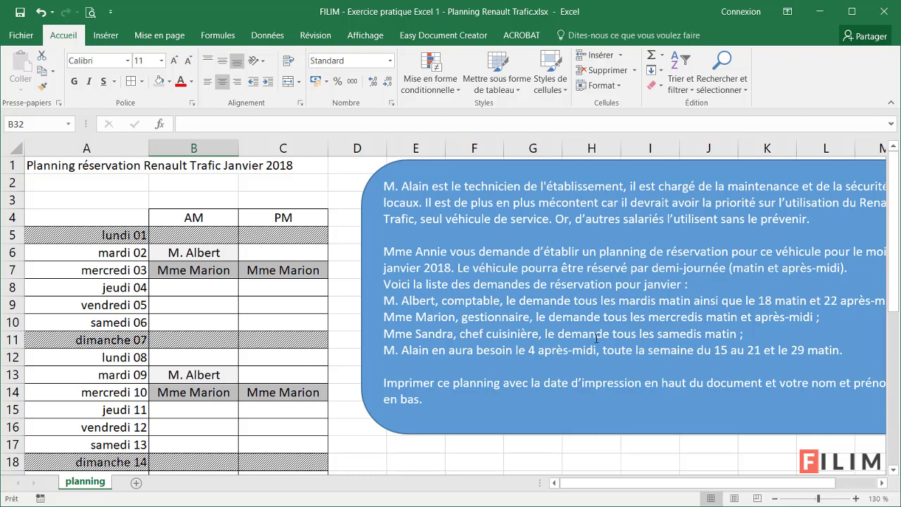
# - Enter the cook's name in samedi 06 morning cell B10 and select the whole table
pyautogui.click(177, 322)
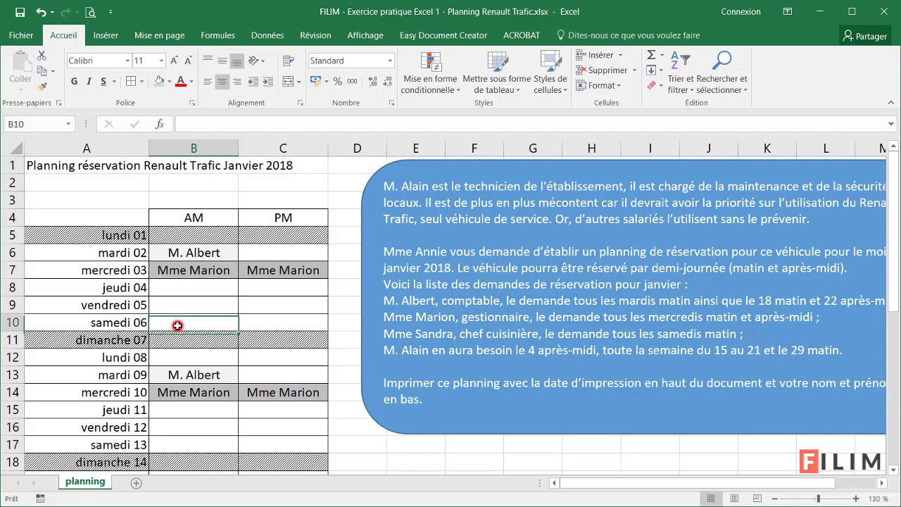
pyautogui.write('Mme ')
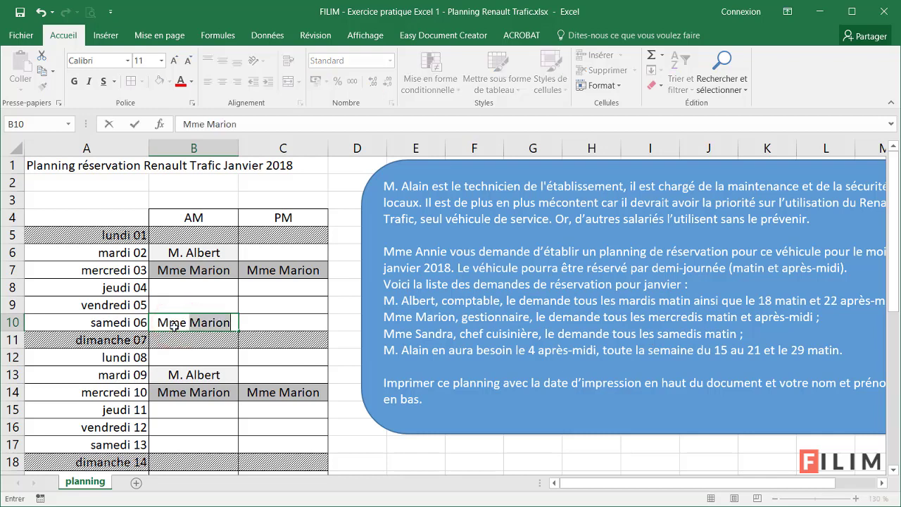
pyautogui.write('Sandra')
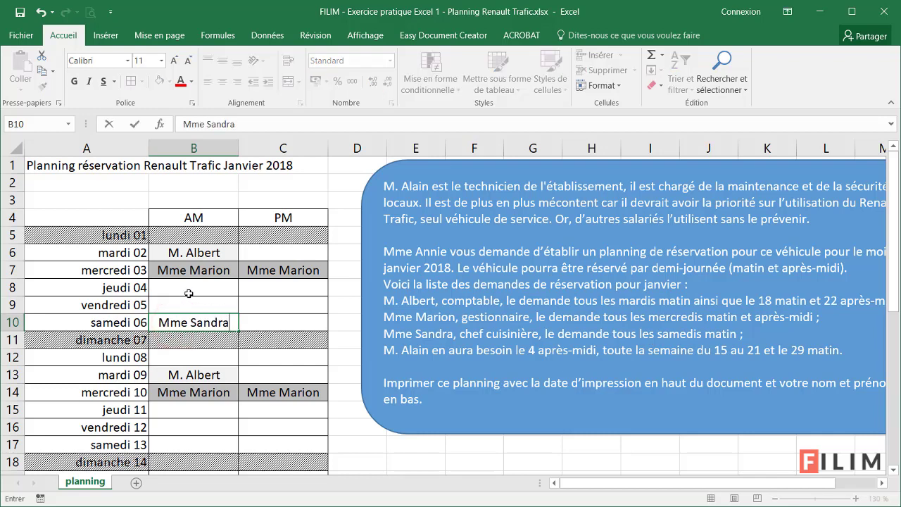
pyautogui.click(188, 293)
pyautogui.hotkey('ctrl', 'a')
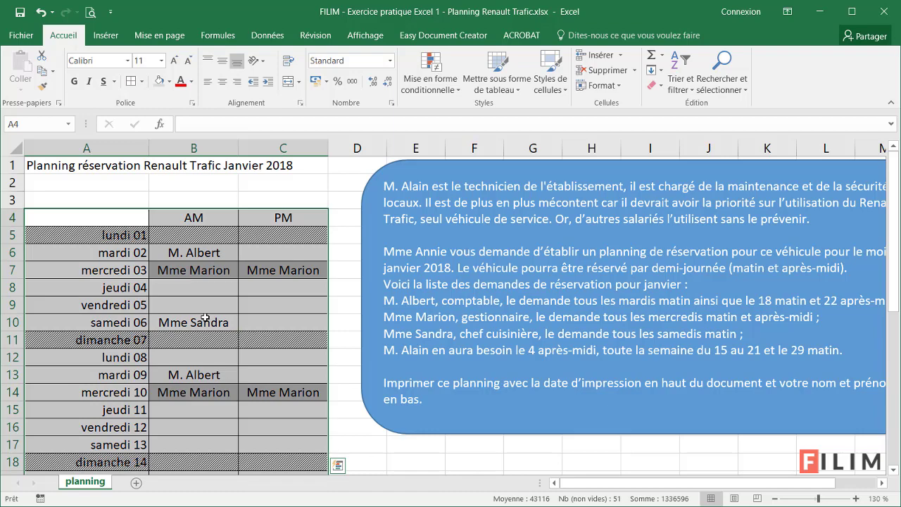
# - Start a new 'cells that contain' rule for values equal to the cook's name
pyautogui.click(425, 77)
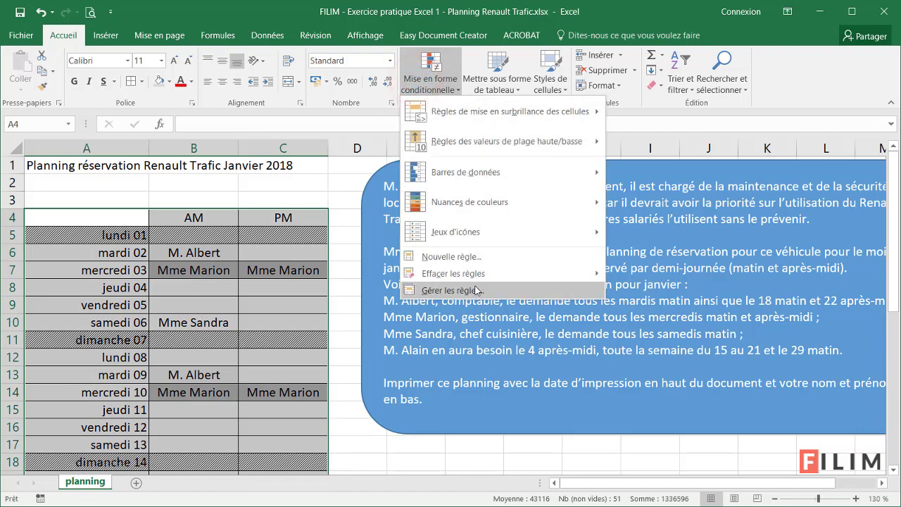
pyautogui.click(477, 257)
pyautogui.click(302, 223)
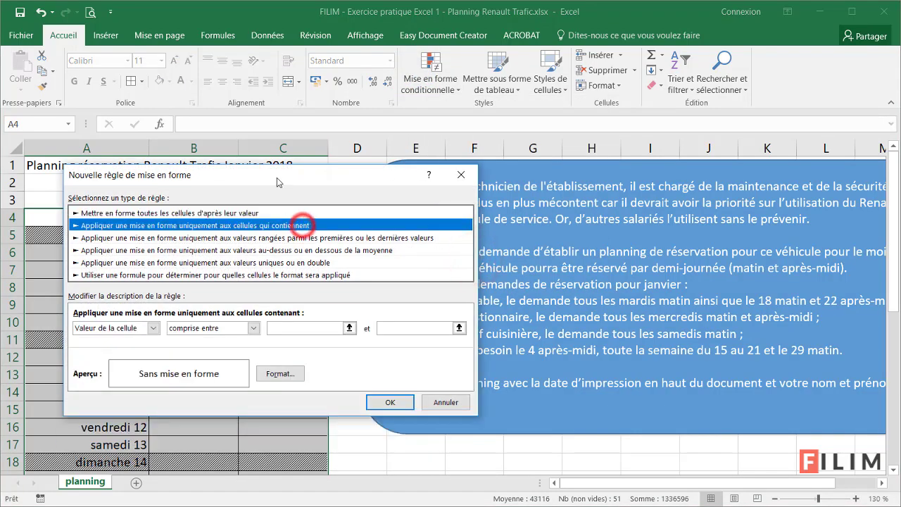
pyautogui.moveTo(277, 176); pyautogui.dragTo(484, 202)
pyautogui.click(454, 352)
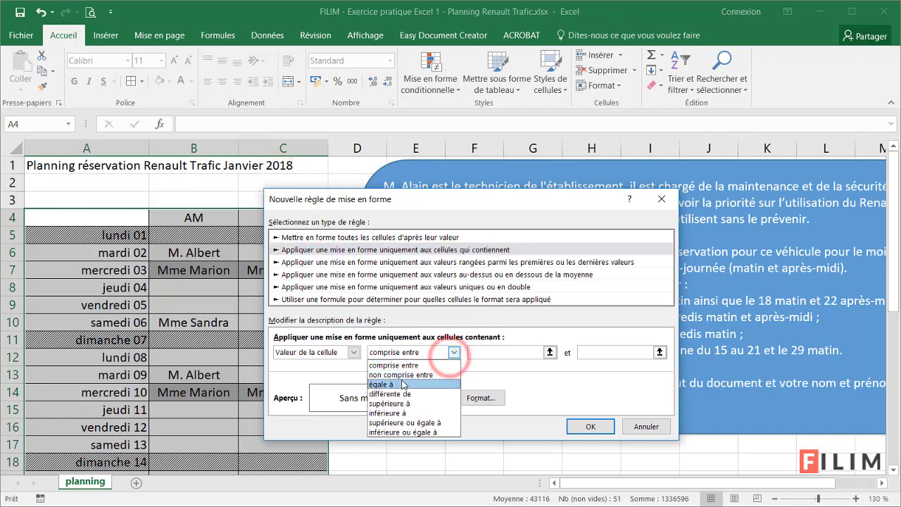
pyautogui.click(399, 381)
pyautogui.click(509, 354)
pyautogui.write('Mme Sandra')
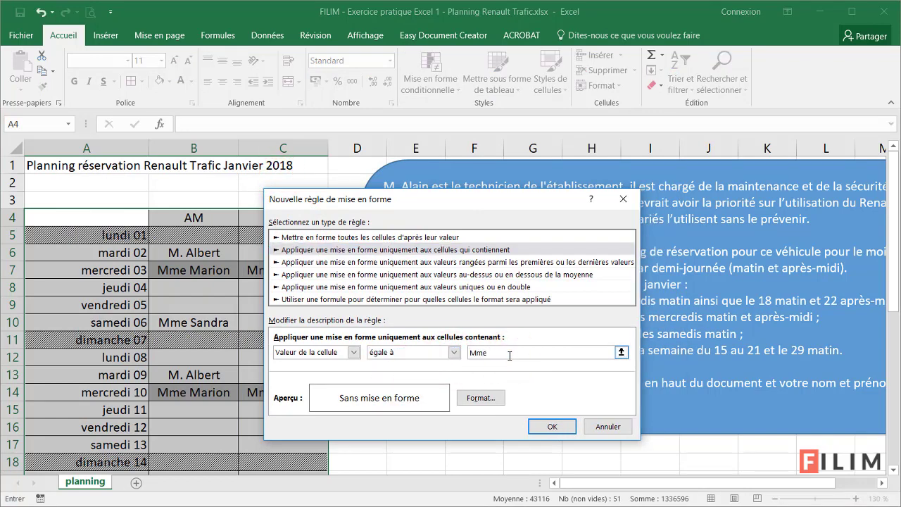
# - Format the cook's rule with a light grey fill and white font, and apply it
pyautogui.click(480, 397)
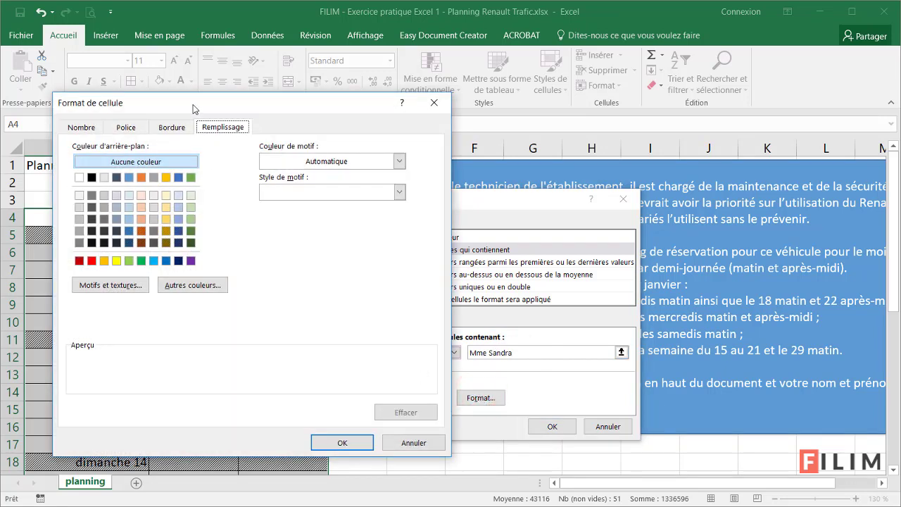
pyautogui.moveTo(195, 110); pyautogui.dragTo(416, 146)
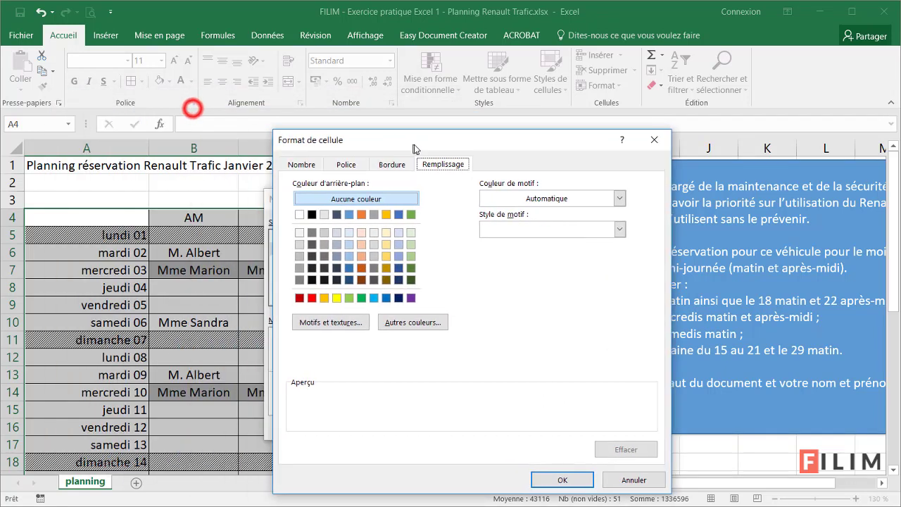
pyautogui.click(300, 279)
pyautogui.click(301, 267)
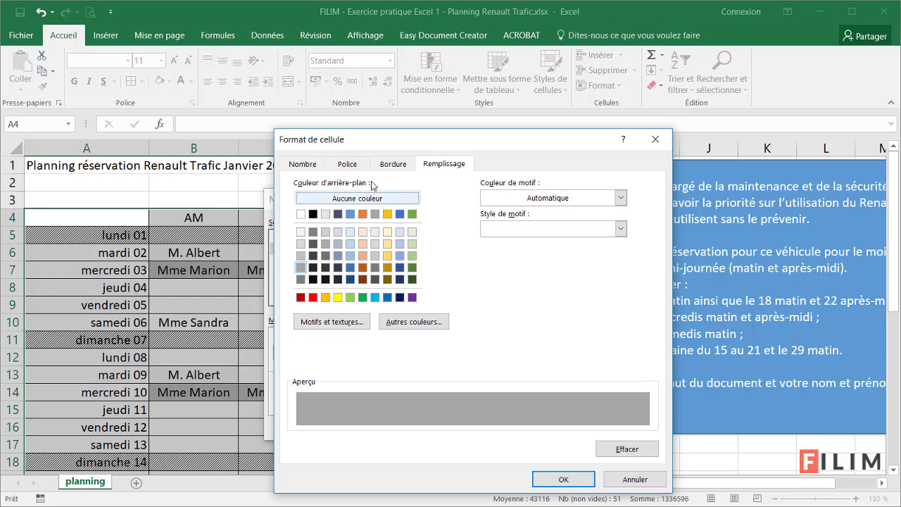
pyautogui.click(350, 165)
pyautogui.click(539, 283)
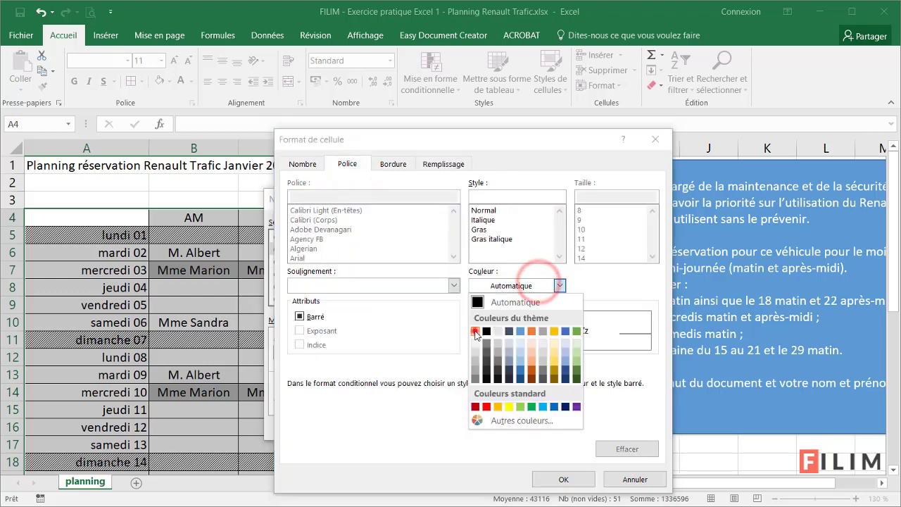
pyautogui.click(475, 331)
pyautogui.click(563, 479)
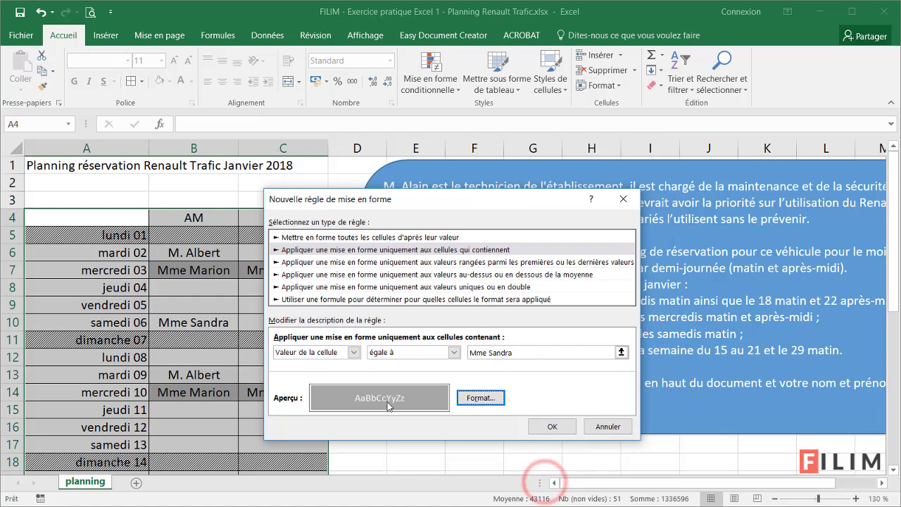
pyautogui.click(553, 427)
# - Confirm the cook's rule and copy her B10 booking into the Saturday 13 morning cell
pyautogui.click(335, 314)
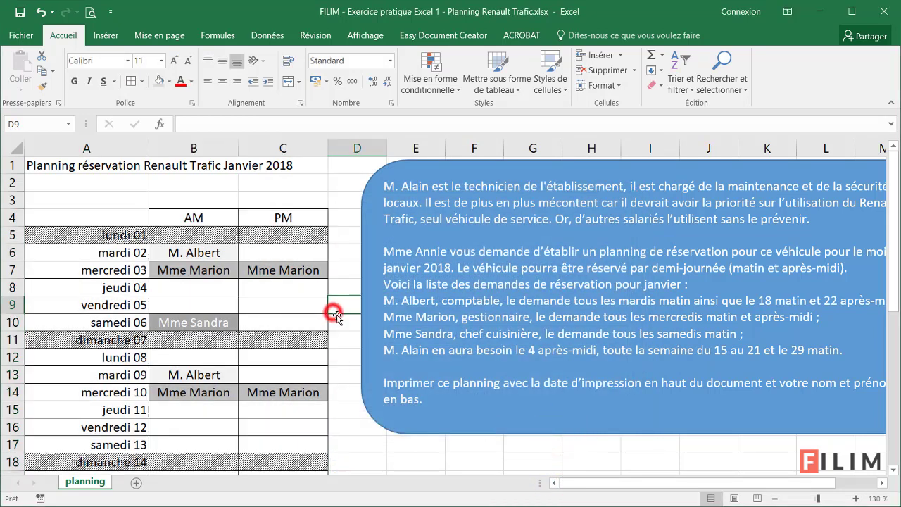
pyautogui.click(193, 323)
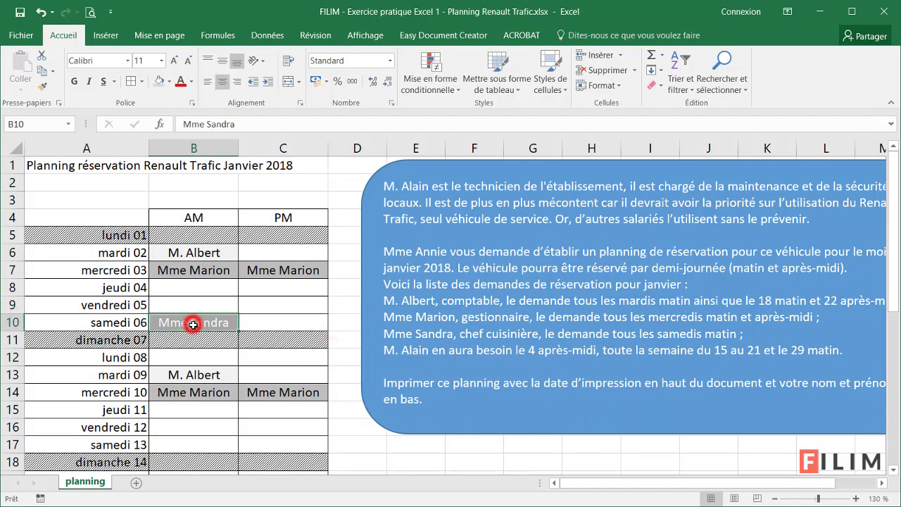
pyautogui.hotkey('ctrl', 'c')
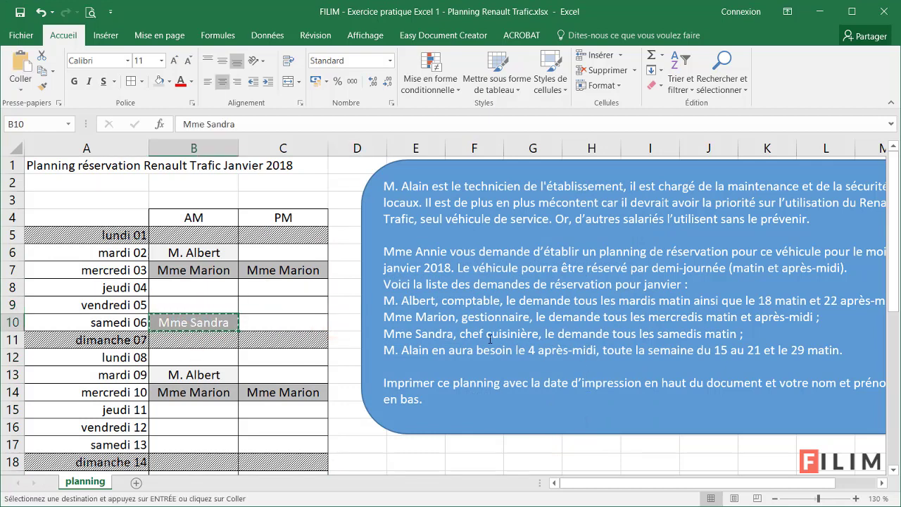
pyautogui.scroll(-1, 190, 371)
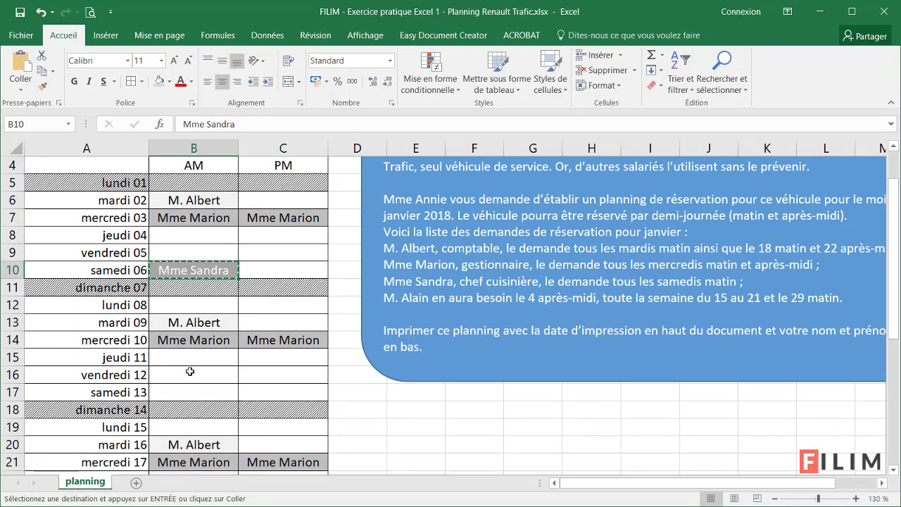
pyautogui.click(187, 387)
pyautogui.hotkey('ctrl', 'v')
# - Paste the cook's booking into the Saturday 20 and 27 morning cells
pyautogui.scroll(-2, 191, 401)
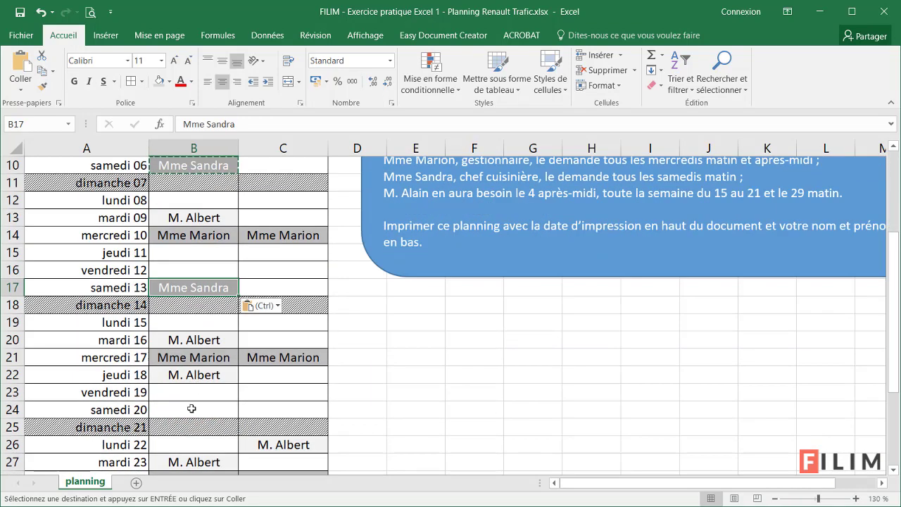
pyautogui.click(191, 408)
pyautogui.hotkey('ctrl', 'v')
pyautogui.scroll(-3, 190, 409)
pyautogui.click(202, 376)
pyautogui.hotkey('ctrl', 'v')
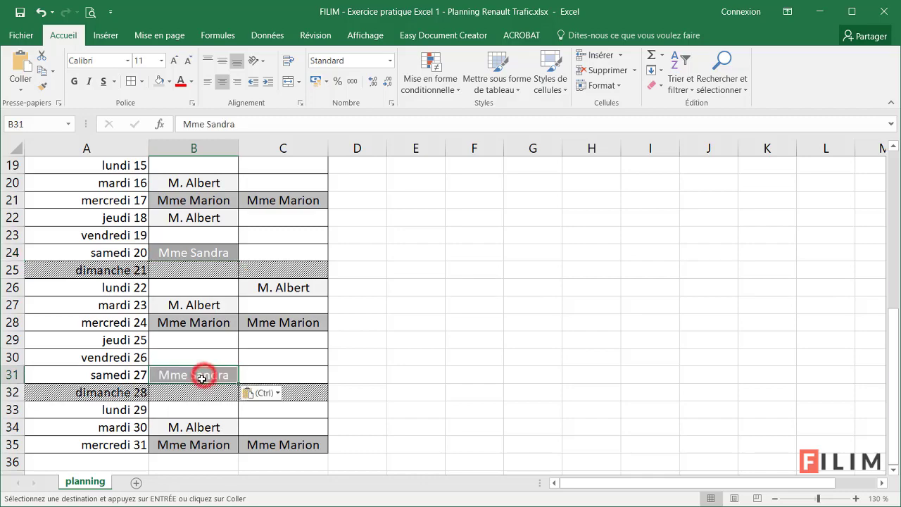
pyautogui.scroll(2, 202, 386)
pyautogui.scroll(3, 211, 422)
pyautogui.scroll(1, 209, 391)
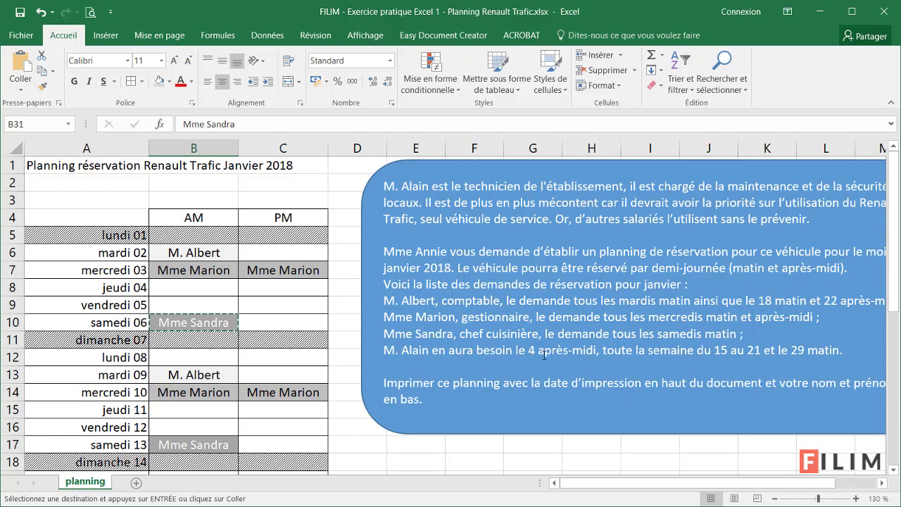
# - Enter M. Alain in C8, the Thursday 04 afternoon slot
pyautogui.click(274, 290)
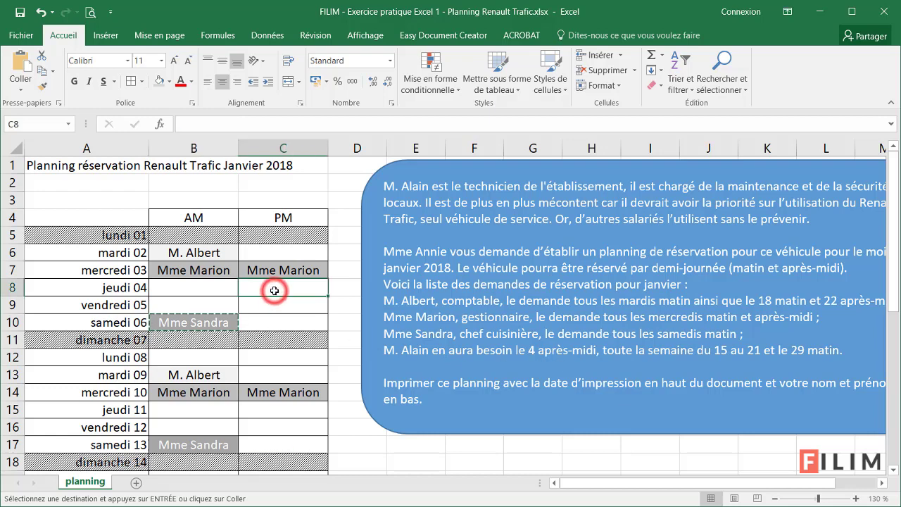
pyautogui.write('M. Albertli')
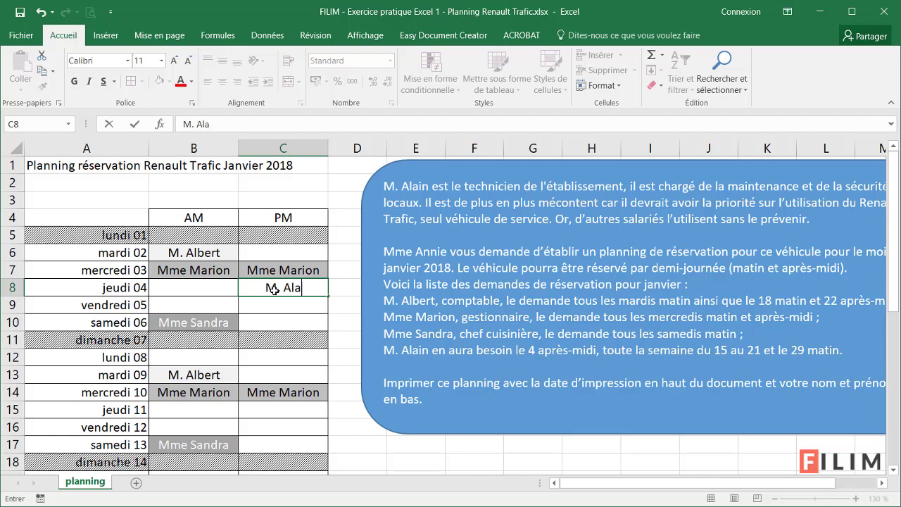
pyautogui.write('in')
pyautogui.press('Return')
# - Select the whole booking table and start a conditional rule for cell values equal to M. Alain
pyautogui.click(274, 289)
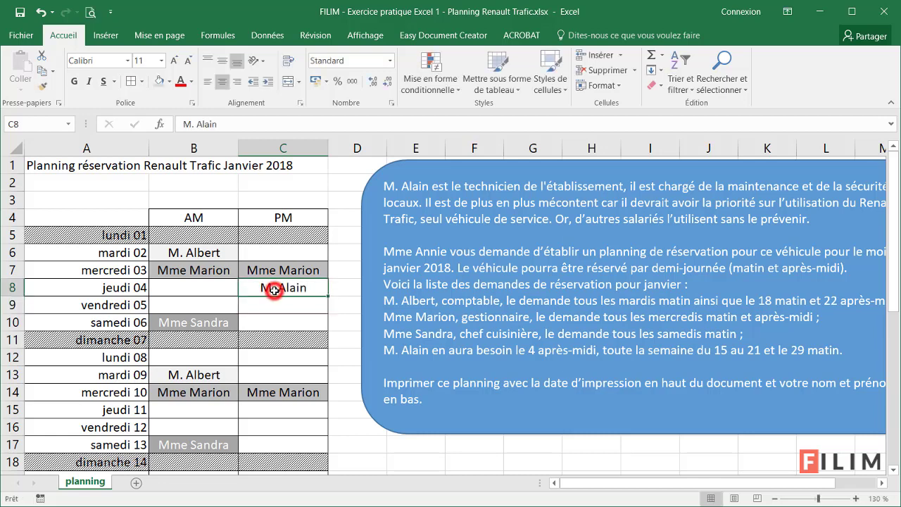
pyautogui.hotkey('ctrl', 'a')
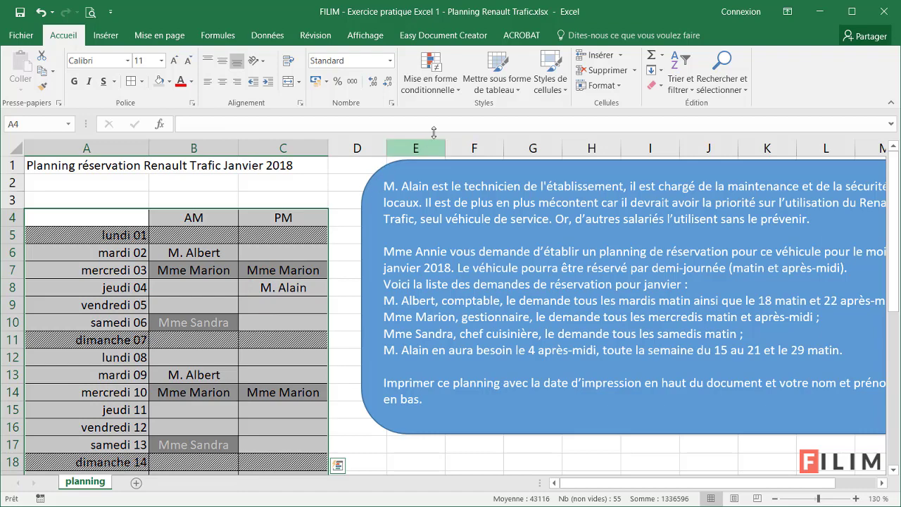
pyautogui.click(442, 79)
pyautogui.click(471, 255)
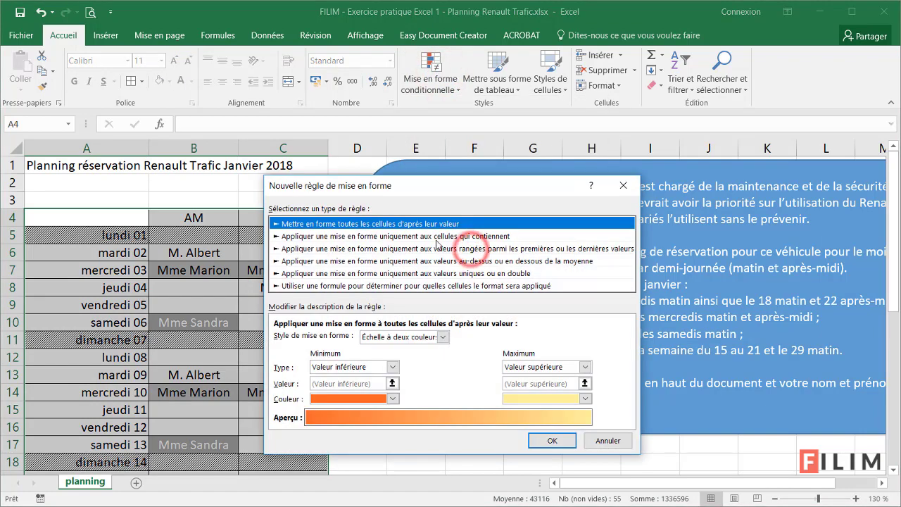
pyautogui.click(436, 236)
pyautogui.click(442, 338)
pyautogui.click(427, 373)
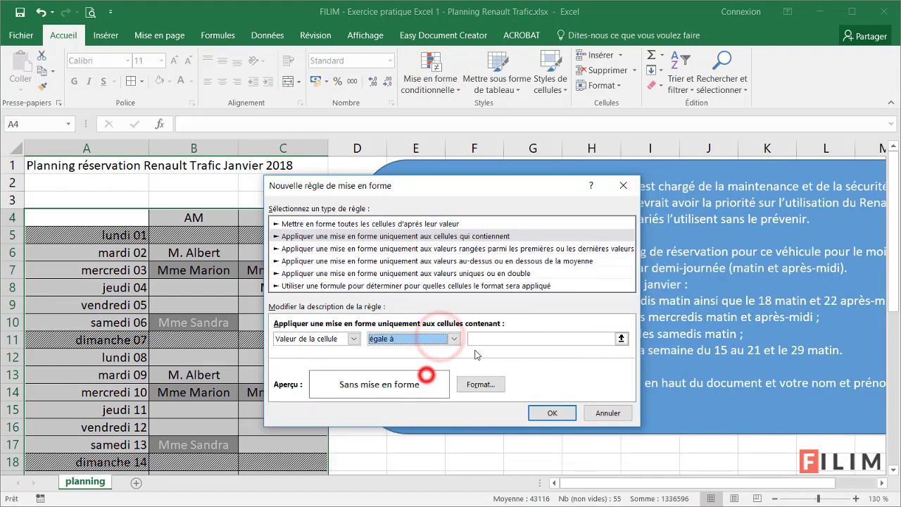
pyautogui.click(484, 340)
pyautogui.write('M. Alain')
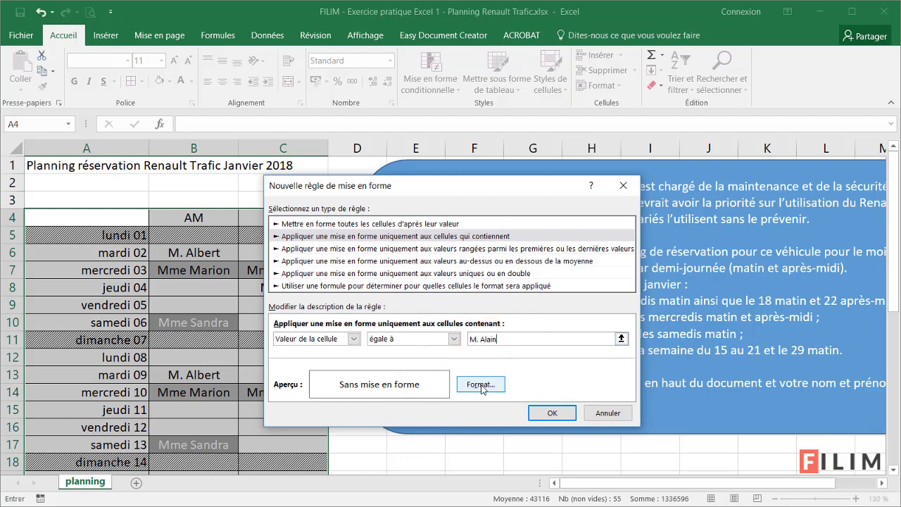
# - Format the M. Alain rule with grey fill and white text, and save it
pyautogui.click(481, 384)
pyautogui.click(422, 138)
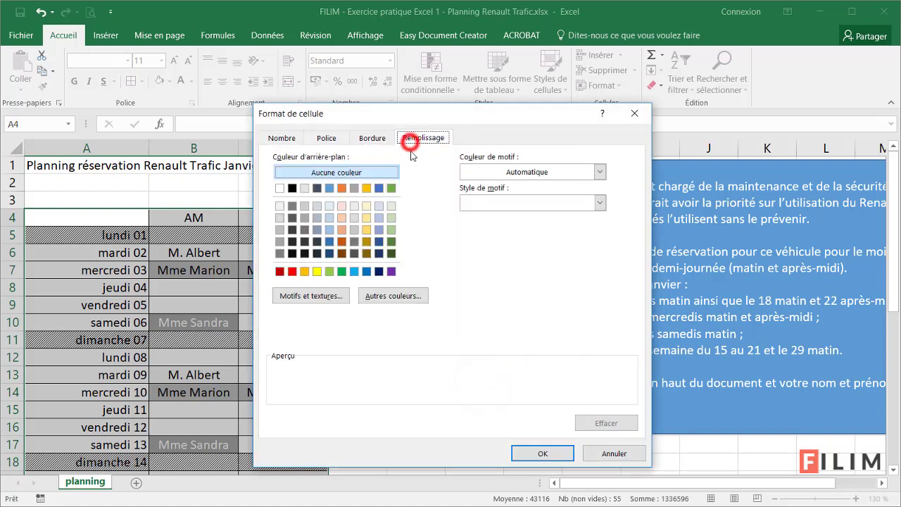
pyautogui.click(292, 205)
pyautogui.click(335, 138)
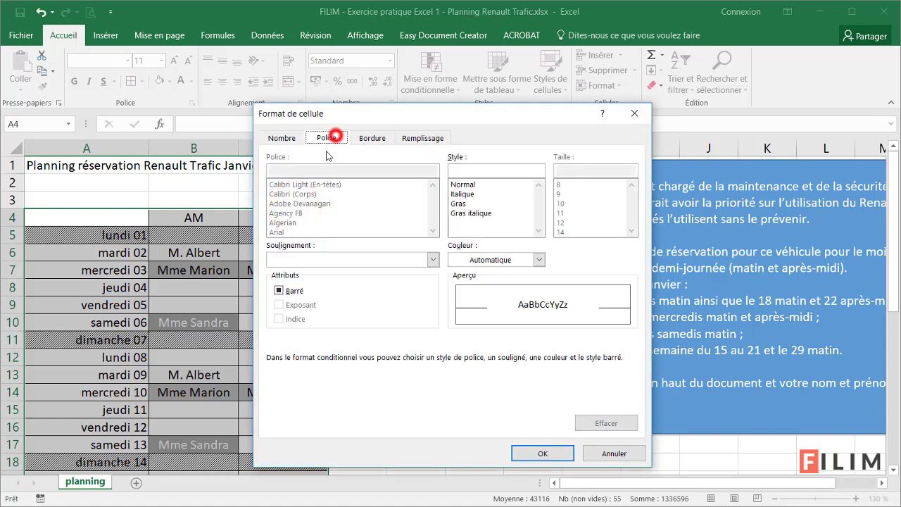
pyautogui.click(490, 260)
pyautogui.click(458, 303)
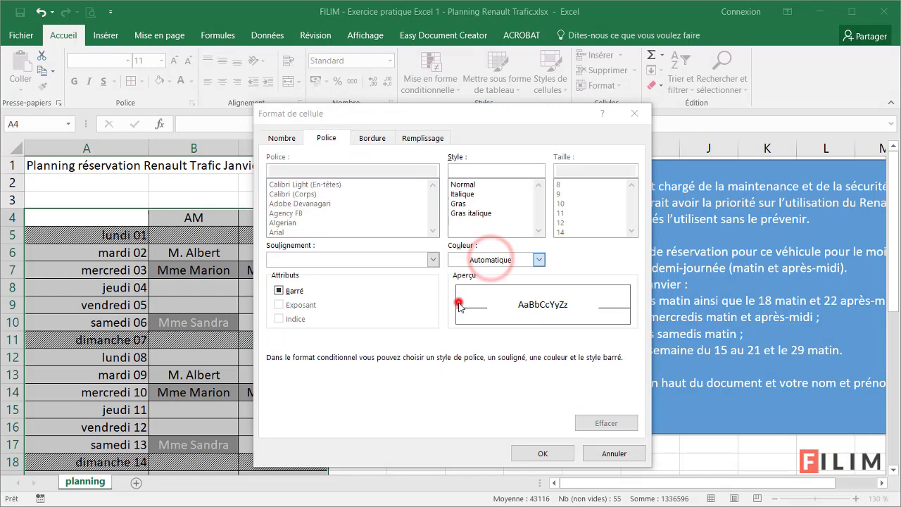
pyautogui.click(530, 444)
pyautogui.click(543, 412)
# - Compare the M. Alain cell C8 with the bookings in B6, B7 and B10
pyautogui.click(287, 325)
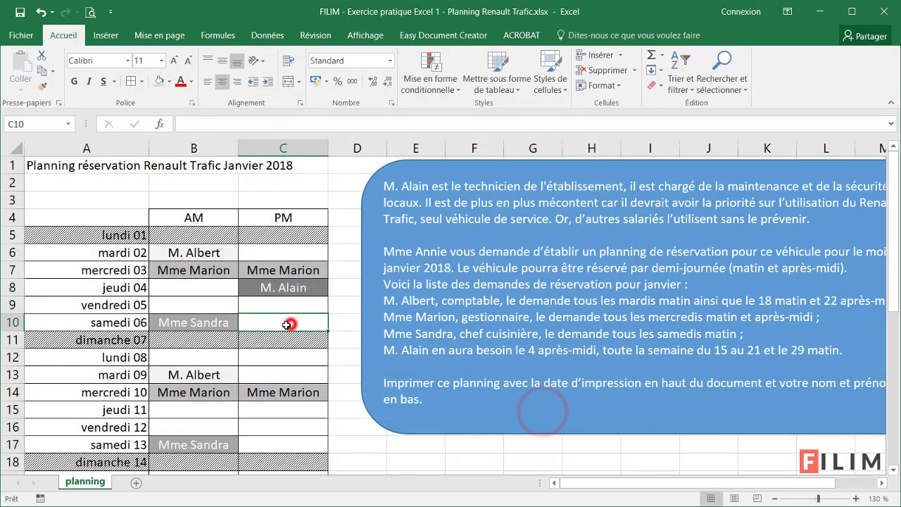
pyautogui.click(286, 373)
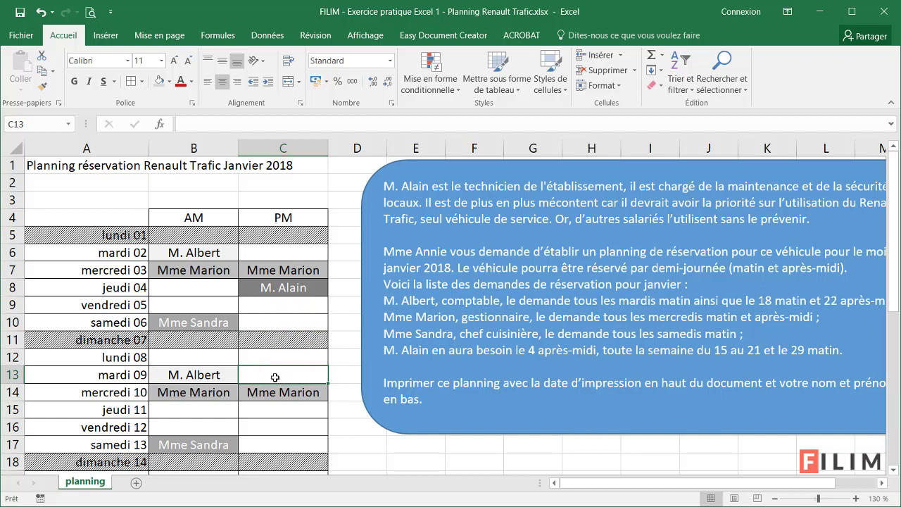
pyautogui.click(212, 256)
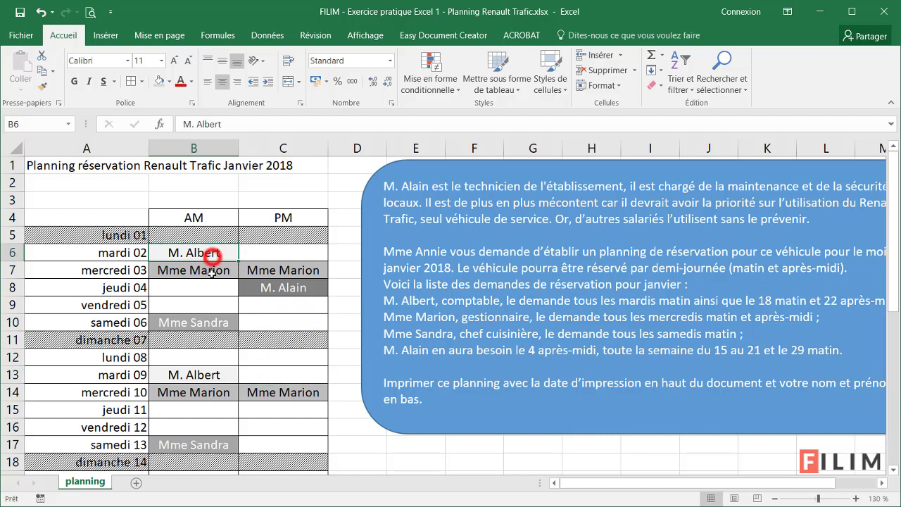
pyautogui.click(215, 273)
pyautogui.click(211, 322)
pyautogui.click(264, 290)
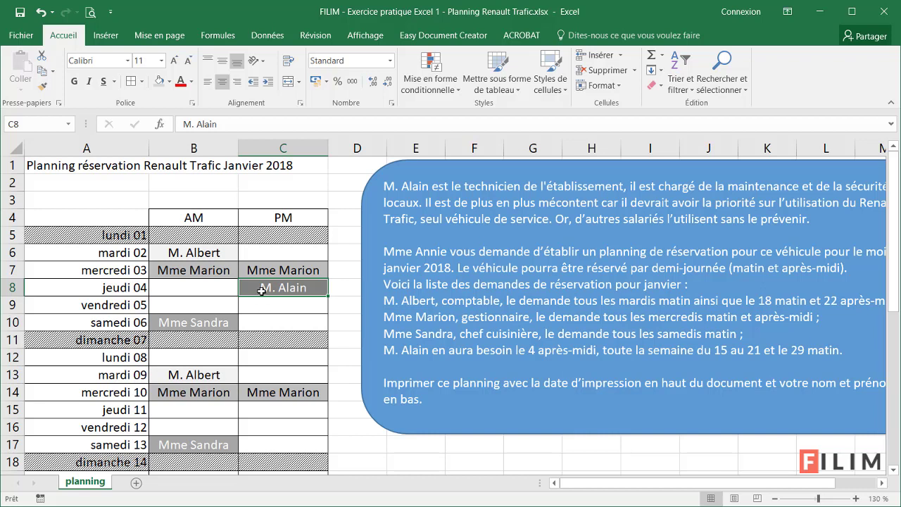
pyautogui.click(210, 322)
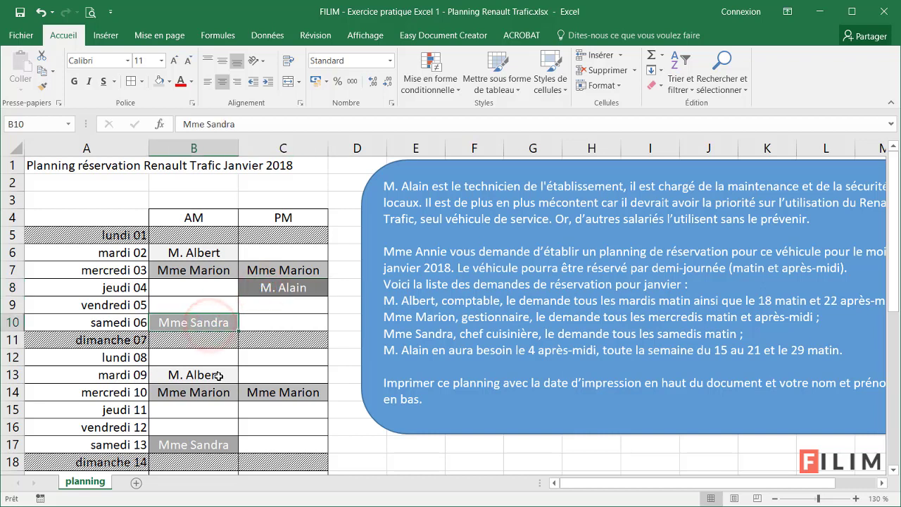
pyautogui.click(252, 289)
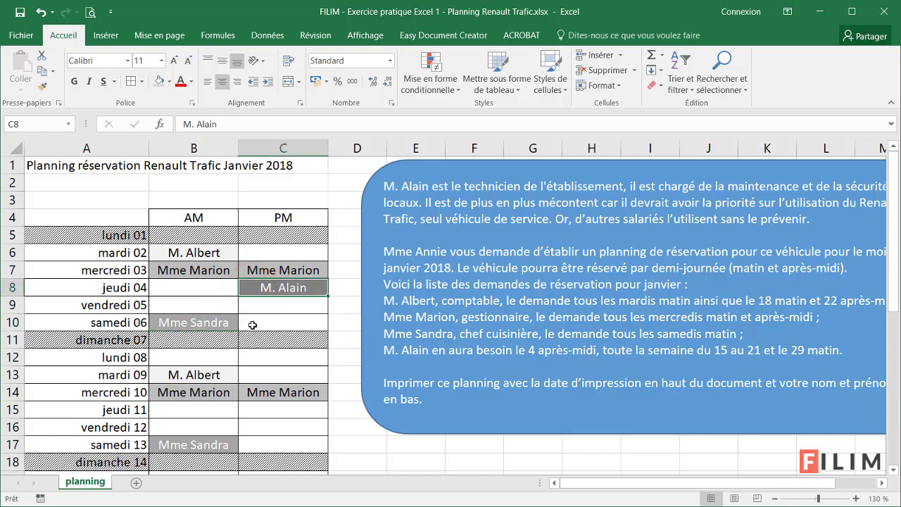
# - Edit the M. Alain conditional formatting rule to use a dark grey fill
pyautogui.click(435, 83)
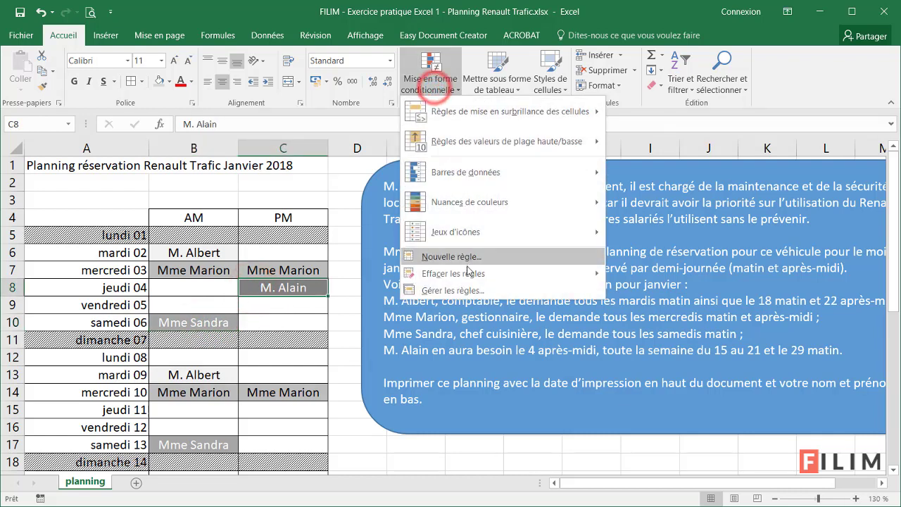
pyautogui.click(467, 290)
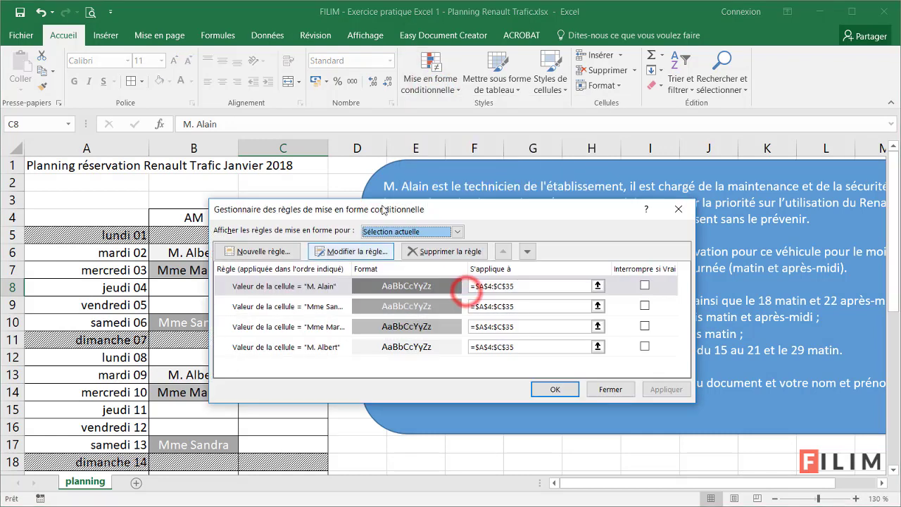
pyautogui.click(299, 288)
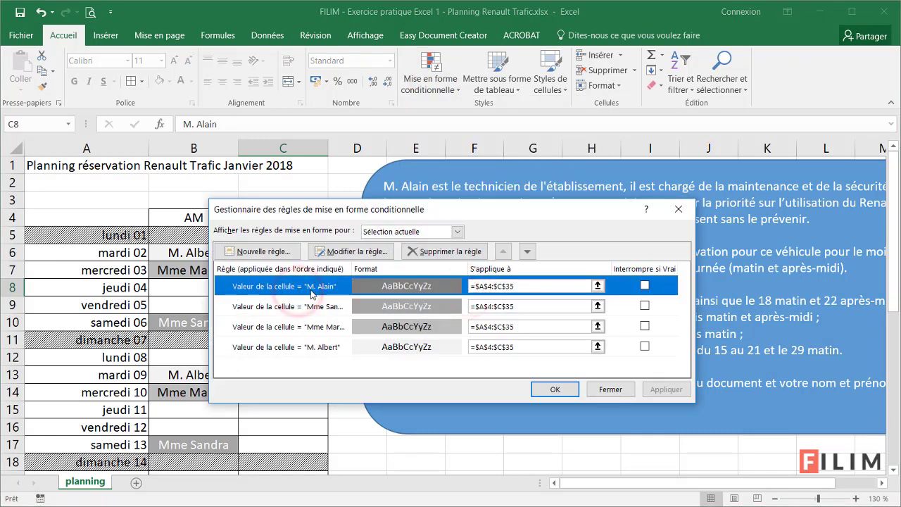
pyautogui.click(334, 252)
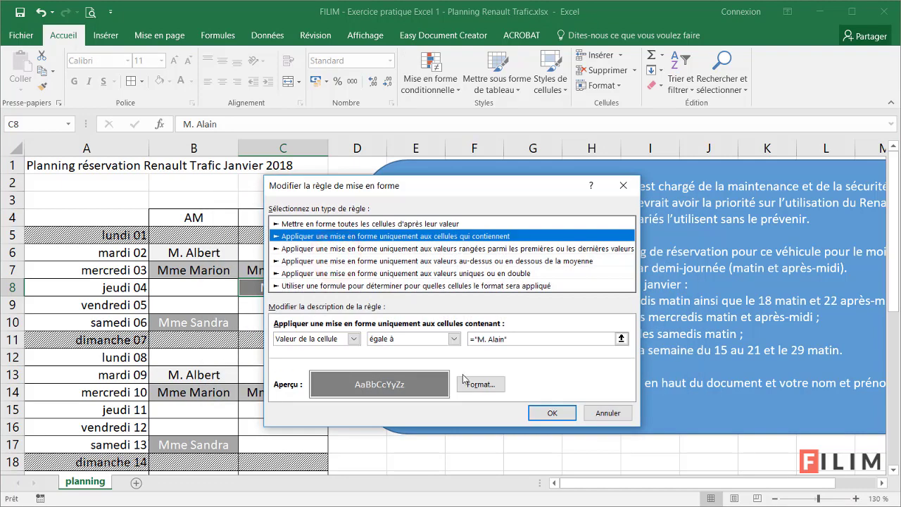
pyautogui.click(470, 383)
pyautogui.click(423, 125)
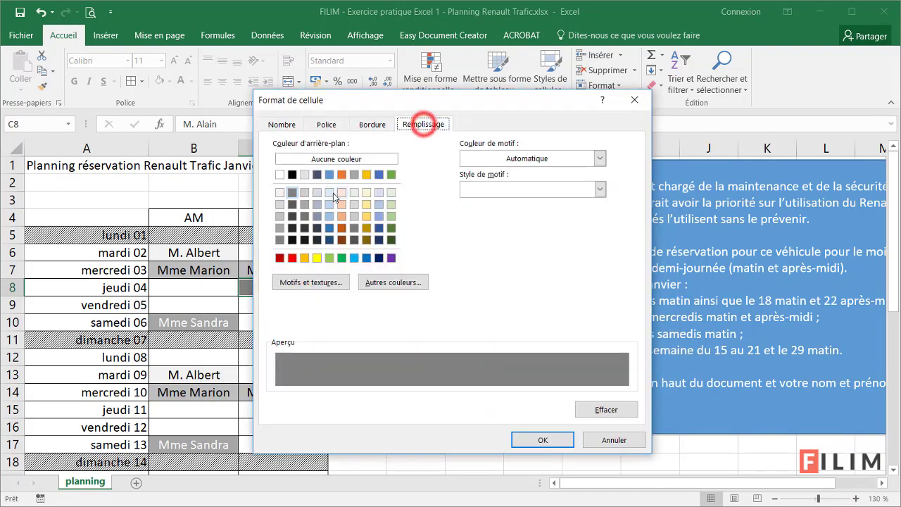
pyautogui.click(292, 204)
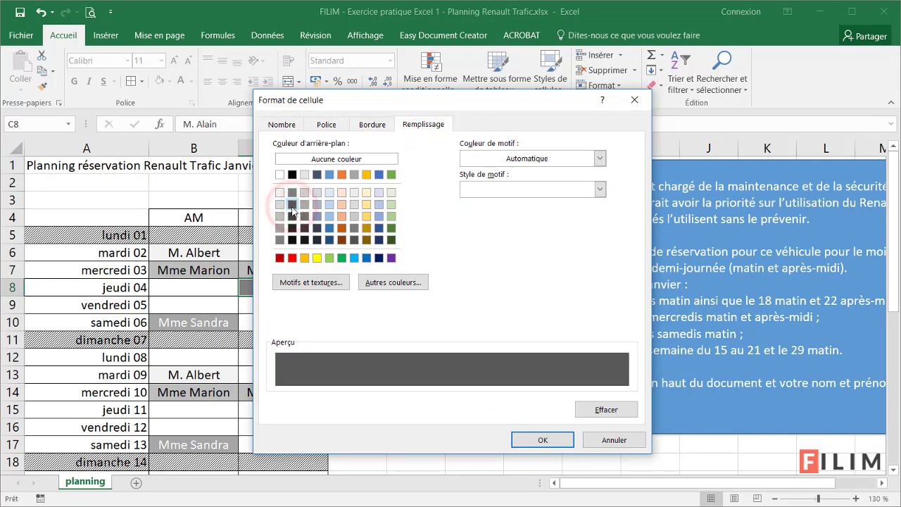
pyautogui.click(521, 442)
pyautogui.click(532, 415)
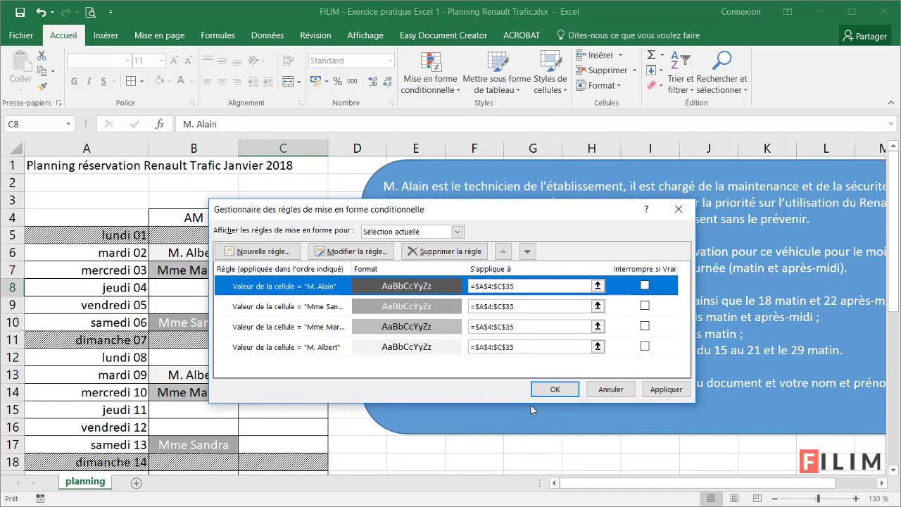
pyautogui.click(566, 390)
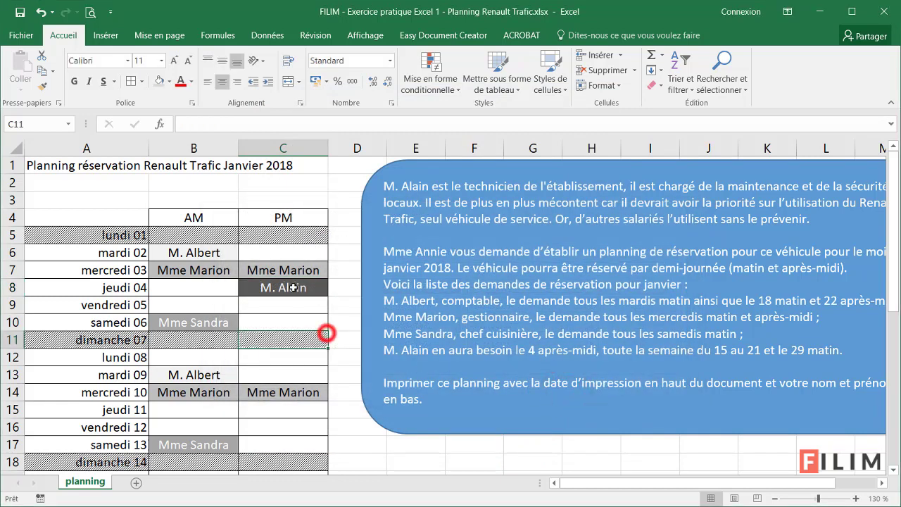
# - Compare Mme Sandra's and Mme Marion's bookings, then select the M. Alain cell C8
pyautogui.click(217, 334)
pyautogui.click(214, 322)
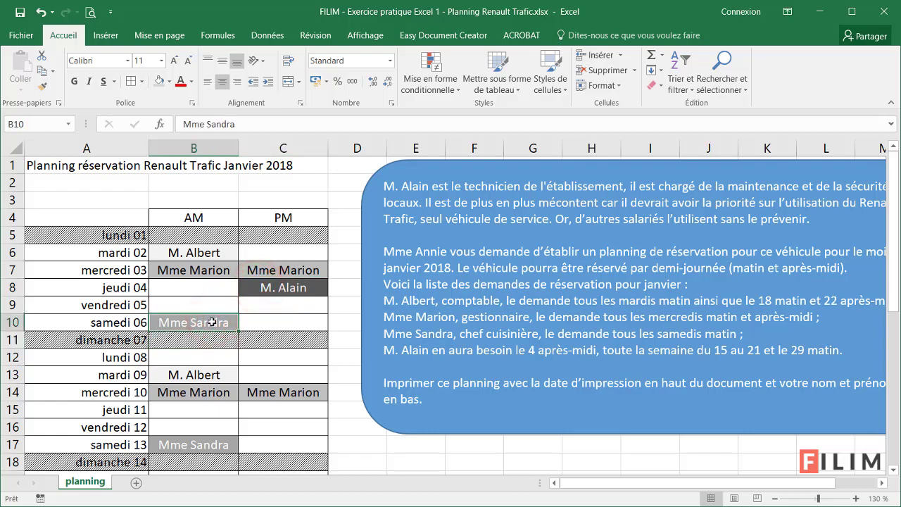
pyautogui.click(197, 273)
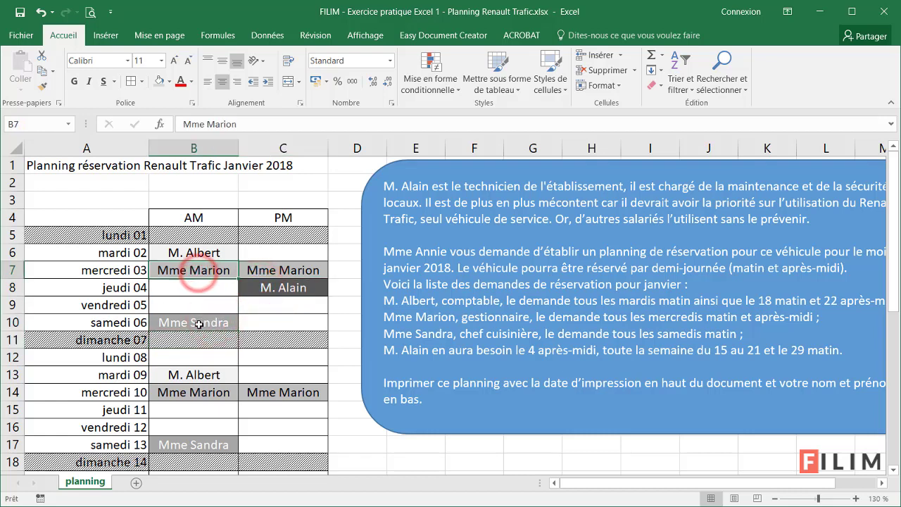
pyautogui.click(202, 326)
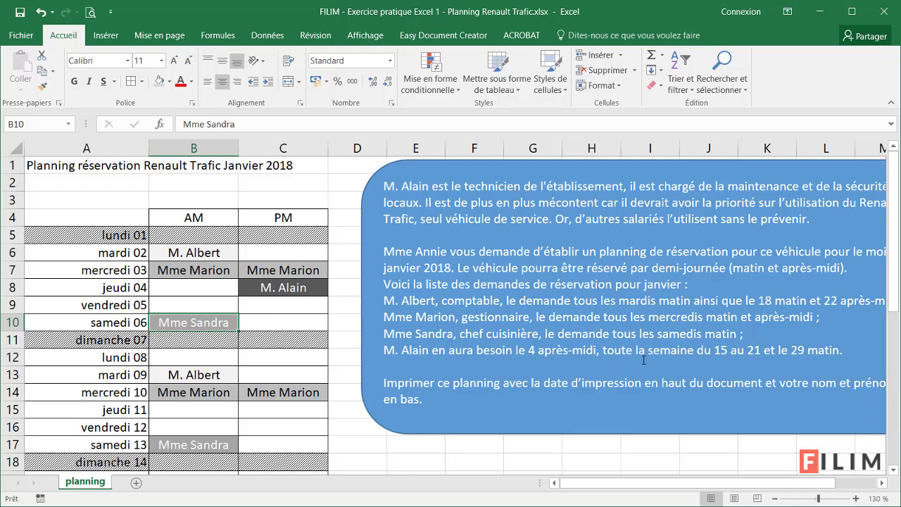
pyautogui.click(288, 287)
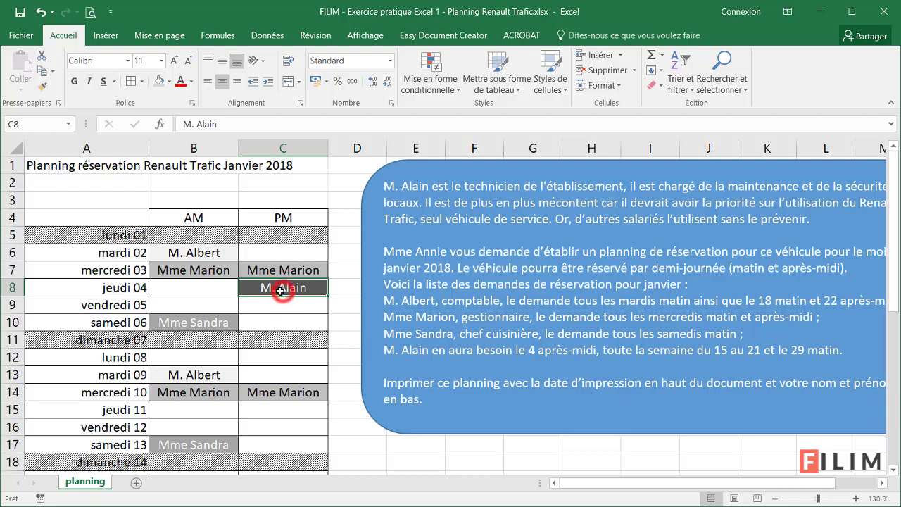
# - Copy M. Alain into both half-days of 15–20 January (B19:C24)
pyautogui.hotkey('ctrl', 'c')
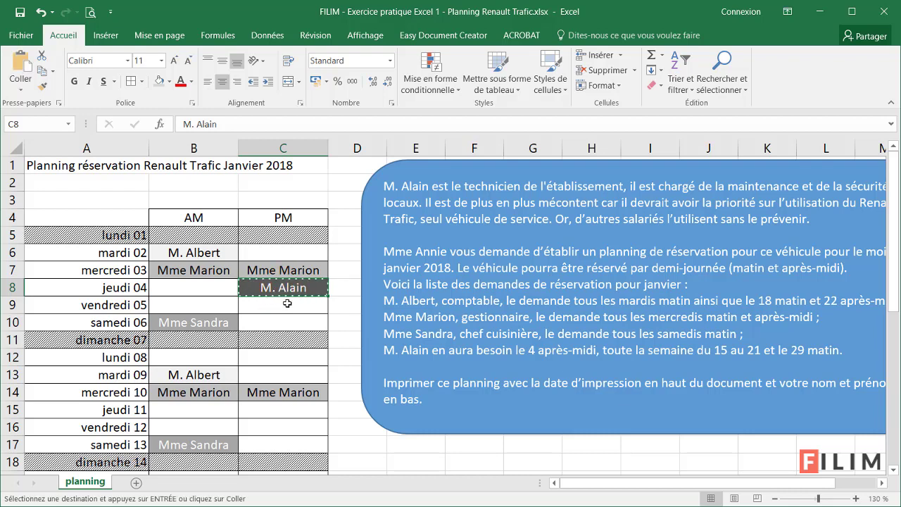
pyautogui.scroll(-3, 287, 312)
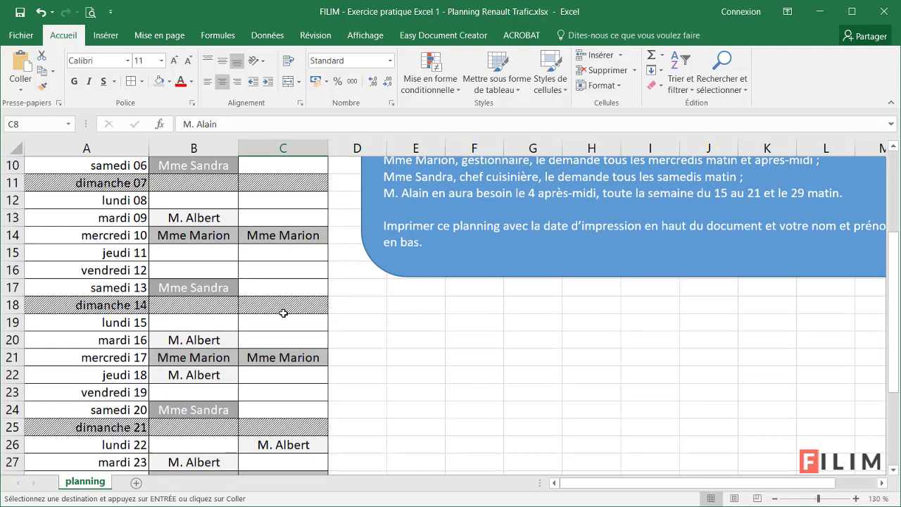
pyautogui.scroll(-1, 281, 311)
pyautogui.click(212, 273)
pyautogui.moveTo(211, 273); pyautogui.dragTo(277, 350)
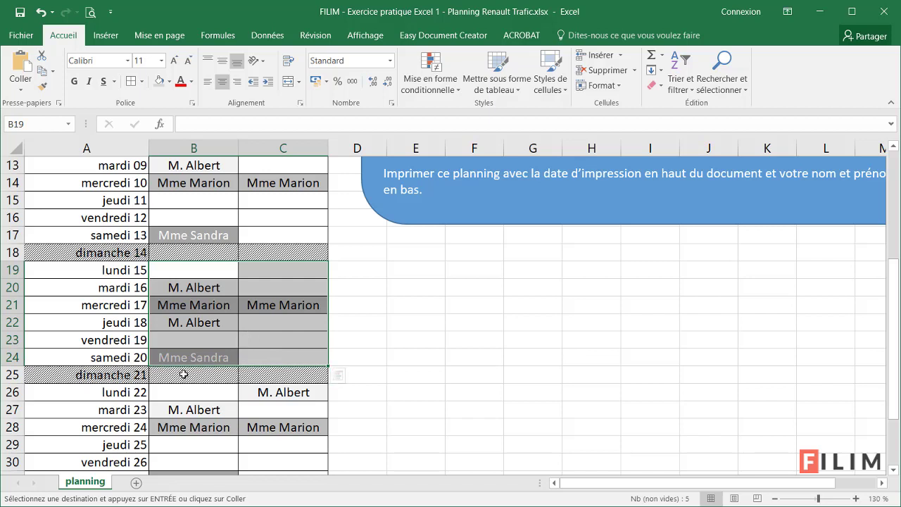
pyautogui.moveTo(215, 273); pyautogui.dragTo(262, 356)
pyautogui.hotkey('ctrl', 'v')
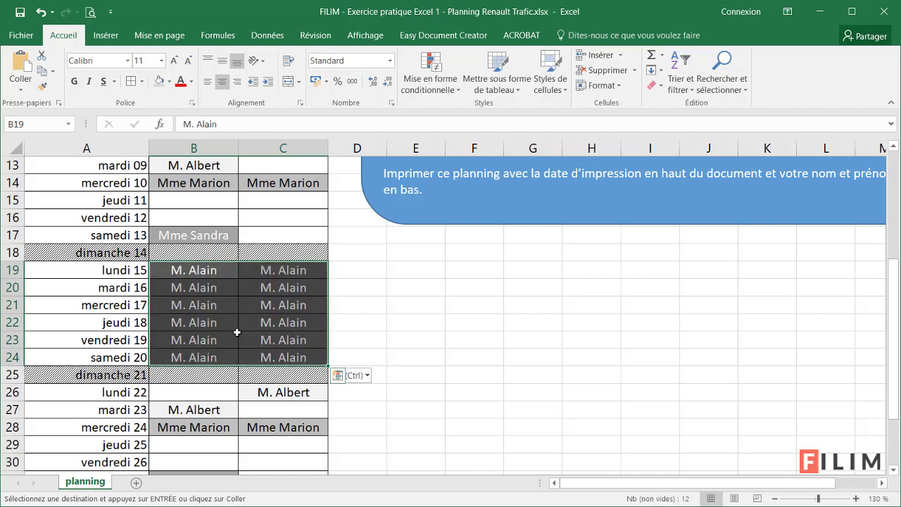
pyautogui.click(271, 328)
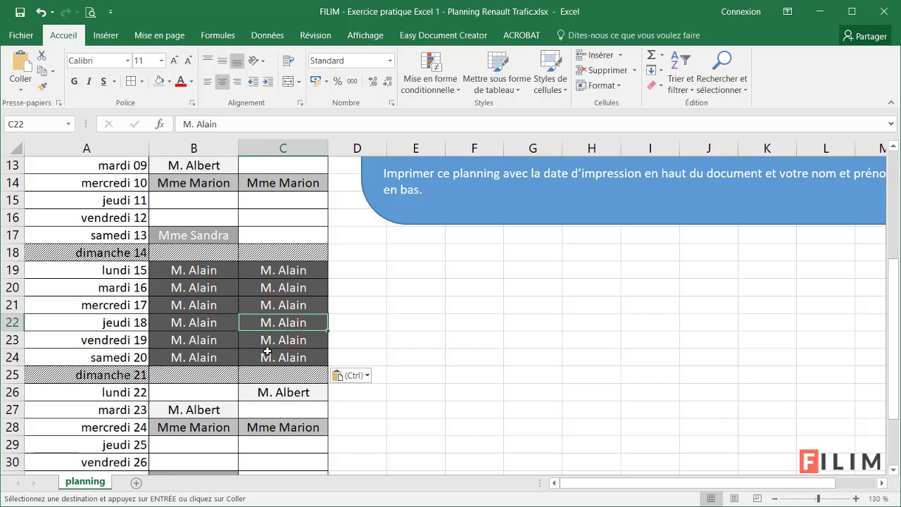
# - Paste M. Alain into the lundi 29 morning slot B33
pyautogui.scroll(1, 268, 351)
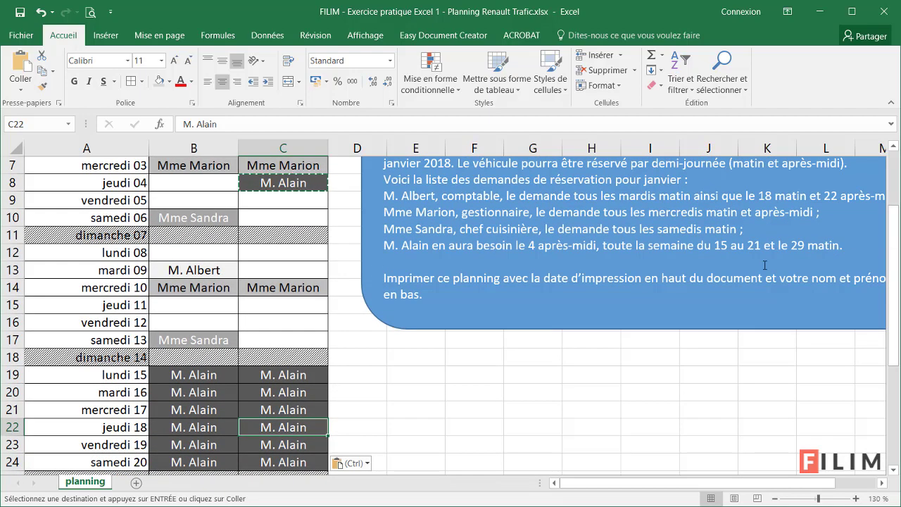
pyautogui.scroll(-2, 294, 307)
pyautogui.scroll(-1, 294, 308)
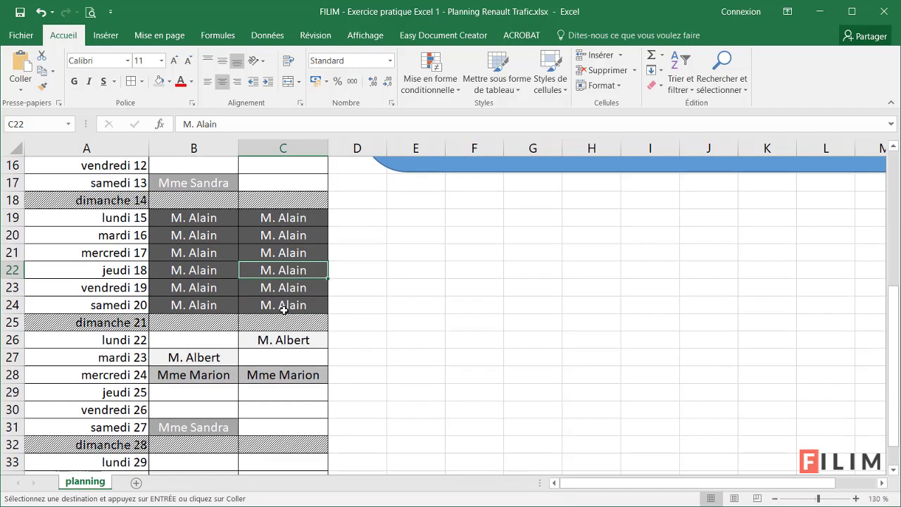
pyautogui.scroll(-1, 295, 307)
pyautogui.click(205, 410)
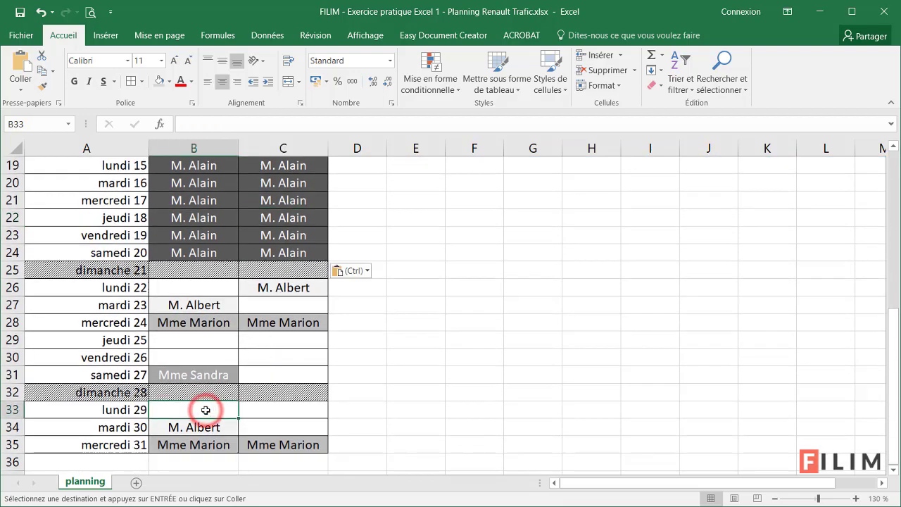
pyautogui.hotkey('ctrl', 'v')
pyautogui.click(415, 357)
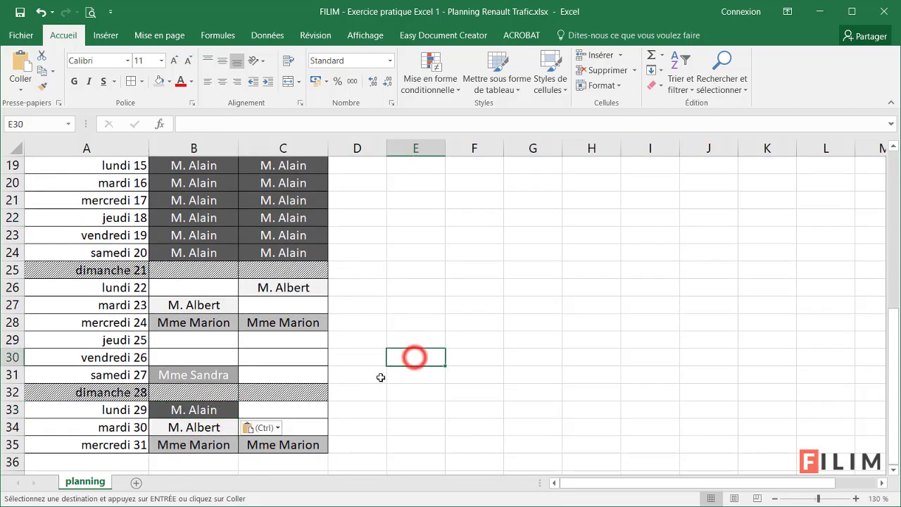
pyautogui.scroll(4, 373, 376)
pyautogui.scroll(2, 374, 381)
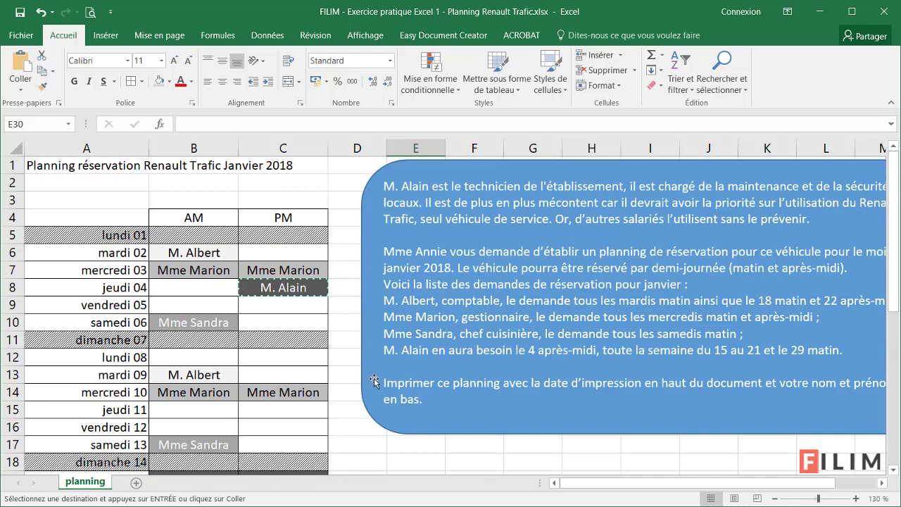
# - Merge and centre the title across A1:C1 and enlarge it to 14 pt
pyautogui.click(82, 167)
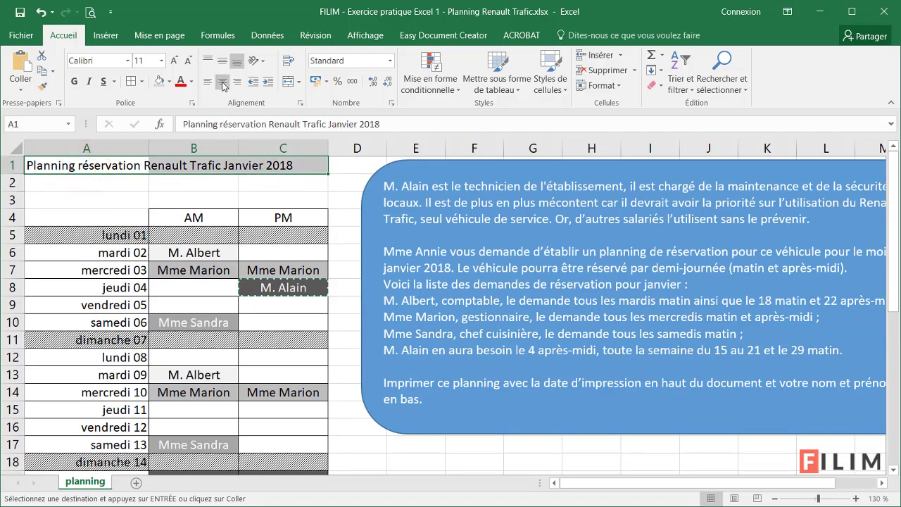
pyautogui.click(288, 81)
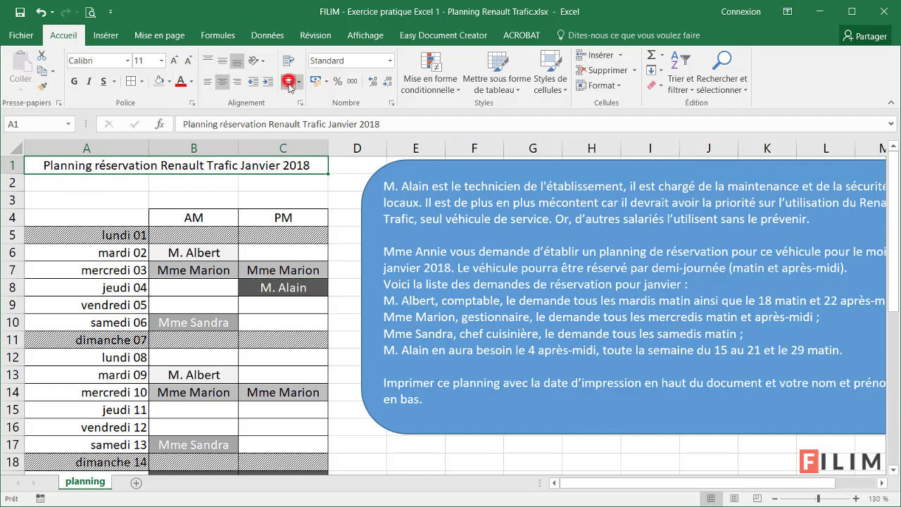
pyautogui.click(174, 62)
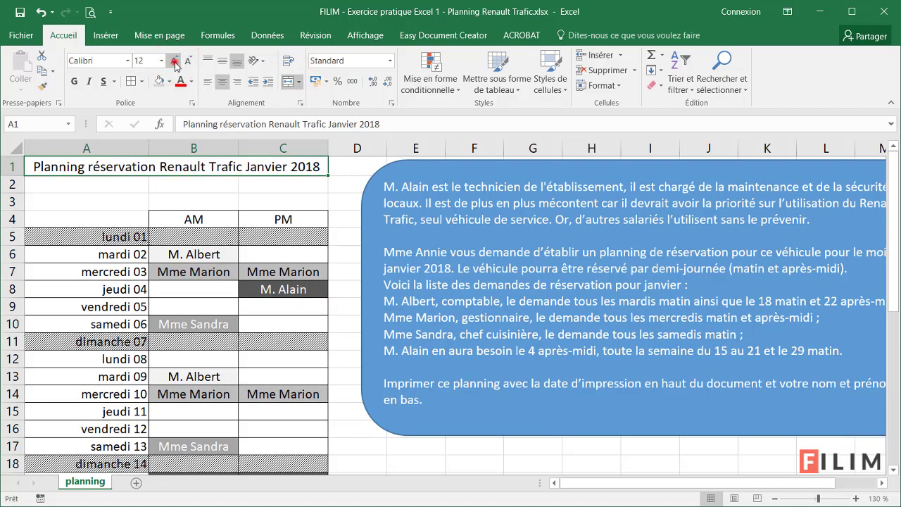
pyautogui.click(174, 61)
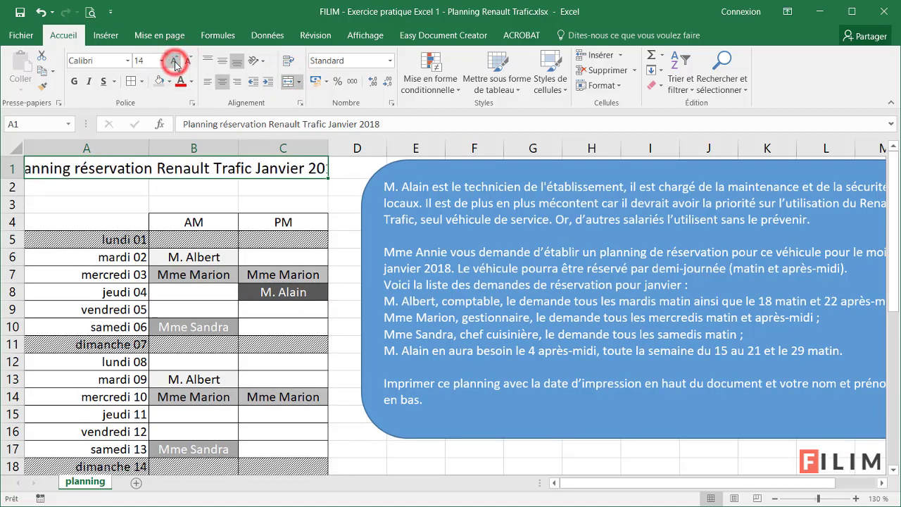
# - Move Janvier 2018 to a second title line and heighten row 1 to fit
pyautogui.doubleClick(253, 167)
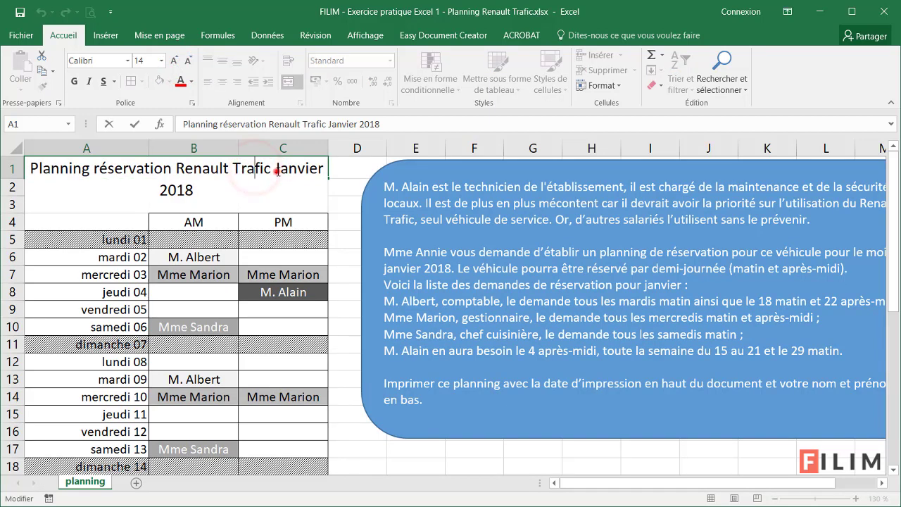
pyautogui.click(273, 169)
pyautogui.click(274, 169)
pyautogui.hotkey('alt', 'Return')
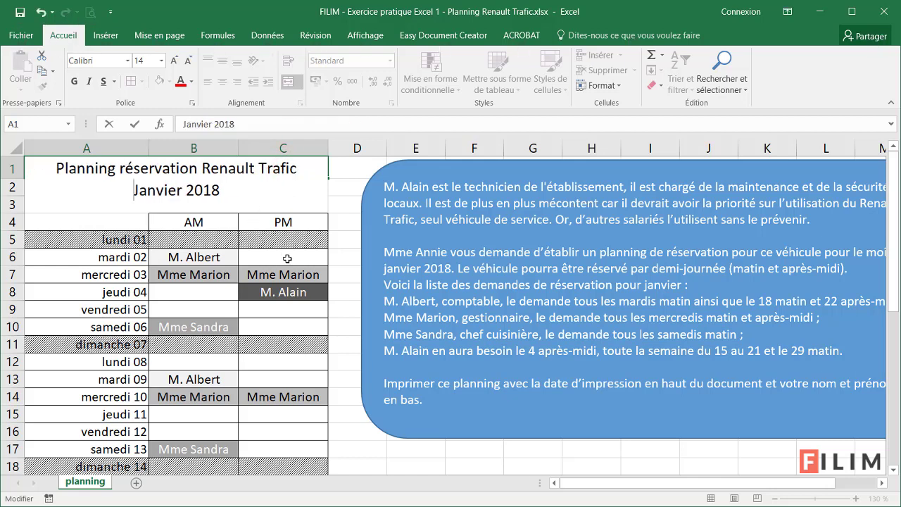
pyautogui.press('Return')
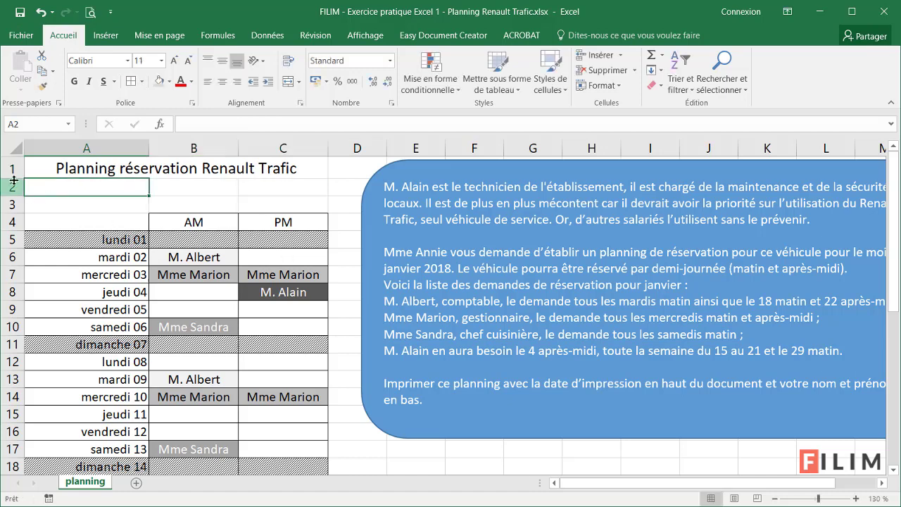
pyautogui.moveTo(13, 177); pyautogui.dragTo(16, 209)
# - Centre the title vertically, give it a grey fill and make it bold
pyautogui.click(90, 190)
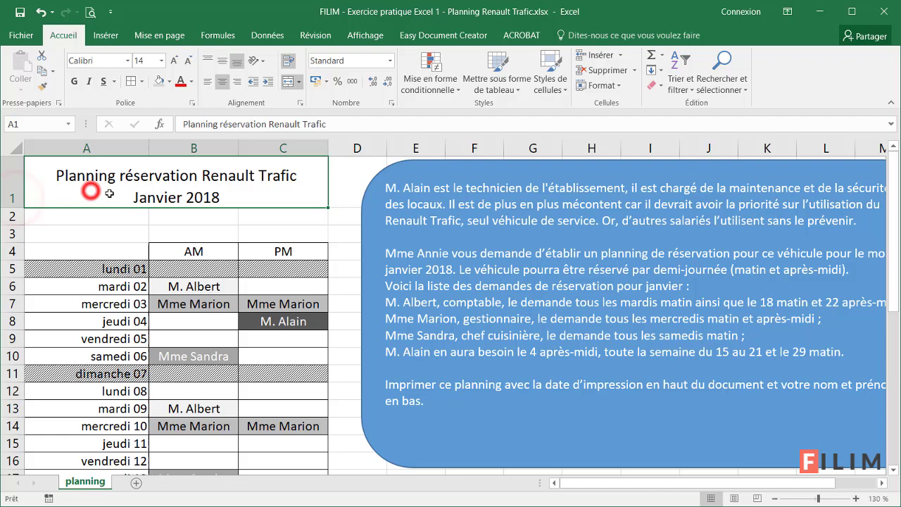
pyautogui.click(221, 61)
pyautogui.click(160, 83)
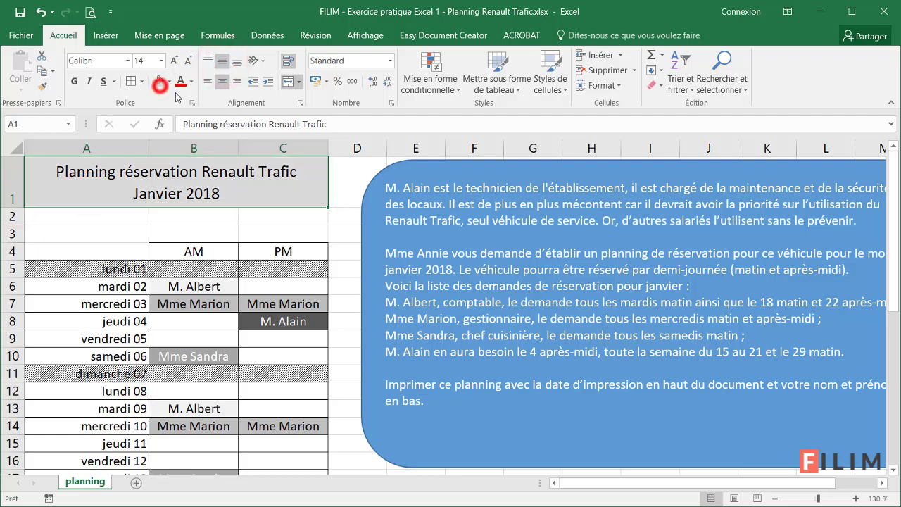
pyautogui.click(130, 82)
pyautogui.click(75, 82)
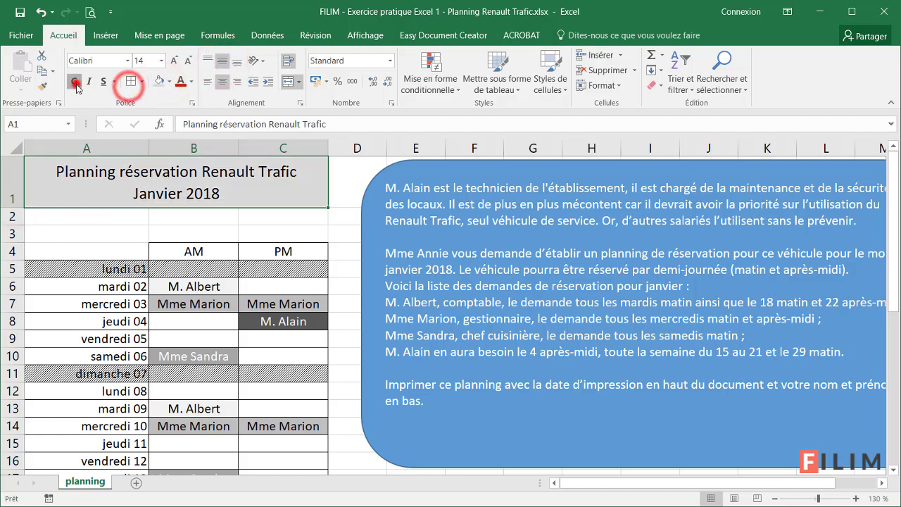
pyautogui.click(89, 82)
# - Make the title italic and the AM and PM headers bold
pyautogui.click(103, 233)
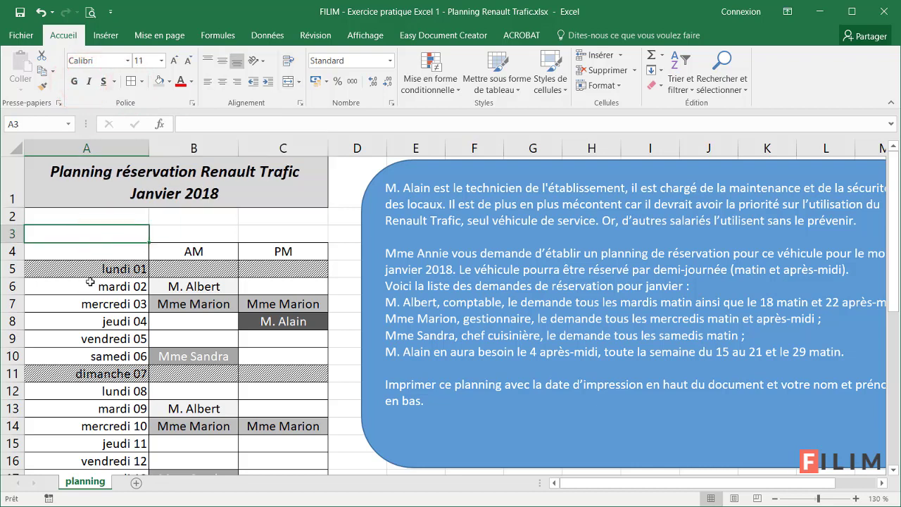
pyautogui.moveTo(188, 251); pyautogui.dragTo(308, 248)
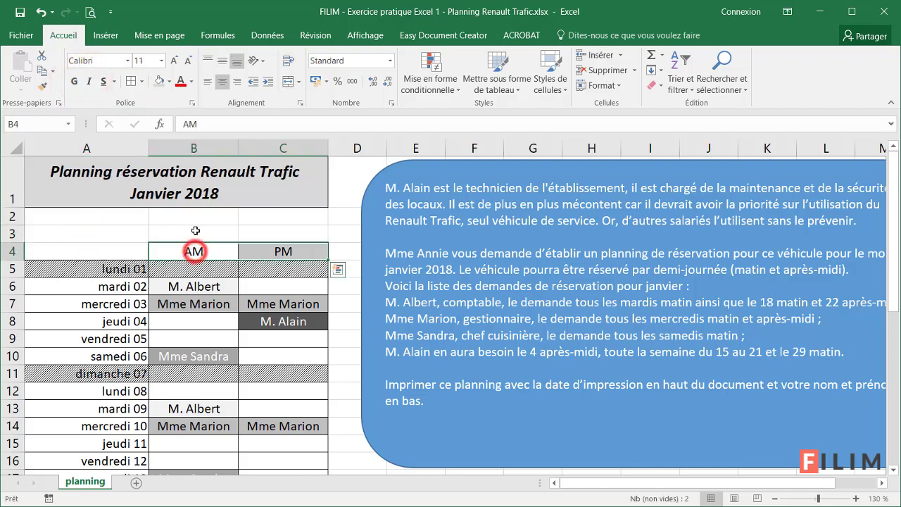
pyautogui.click(74, 82)
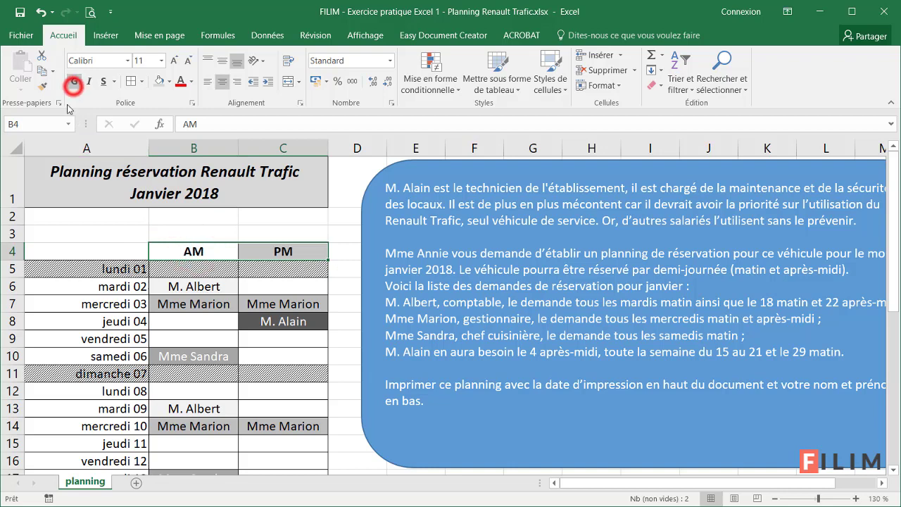
pyautogui.click(87, 219)
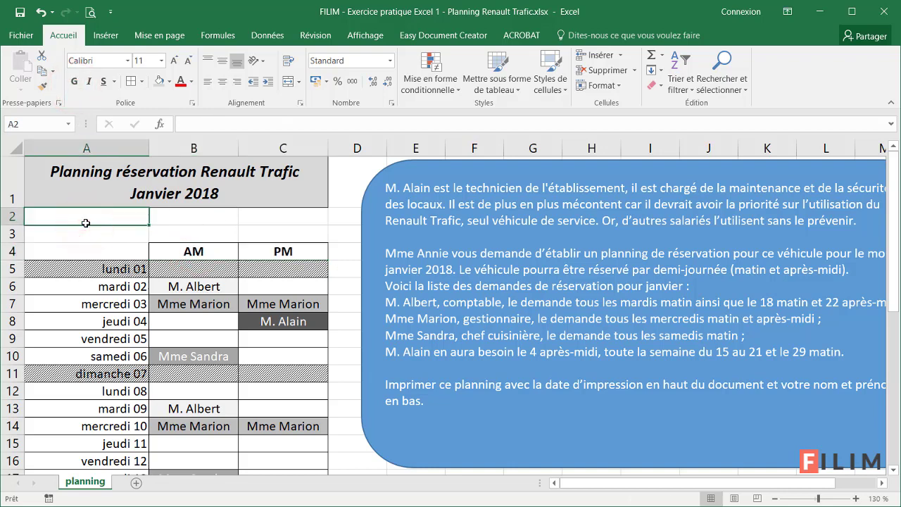
# - Delete the blue instructions text box and open the print preview
pyautogui.scroll(-3, 86, 225)
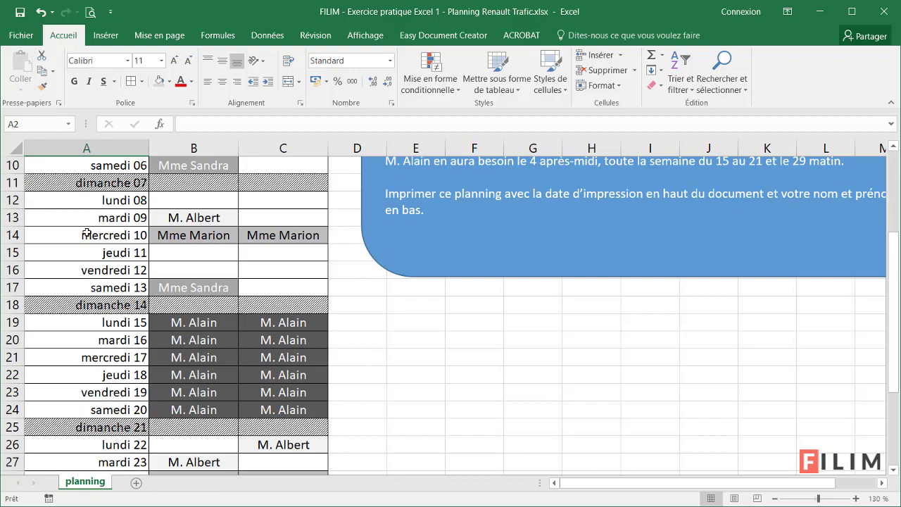
pyautogui.scroll(-2, 85, 232)
pyautogui.scroll(-2, 87, 235)
pyautogui.scroll(3, 87, 235)
pyautogui.scroll(4, 87, 235)
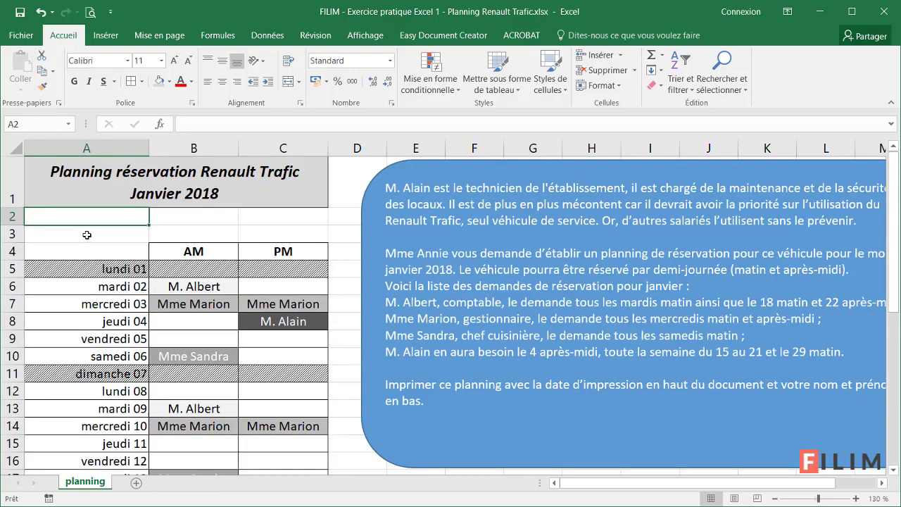
pyautogui.click(373, 185)
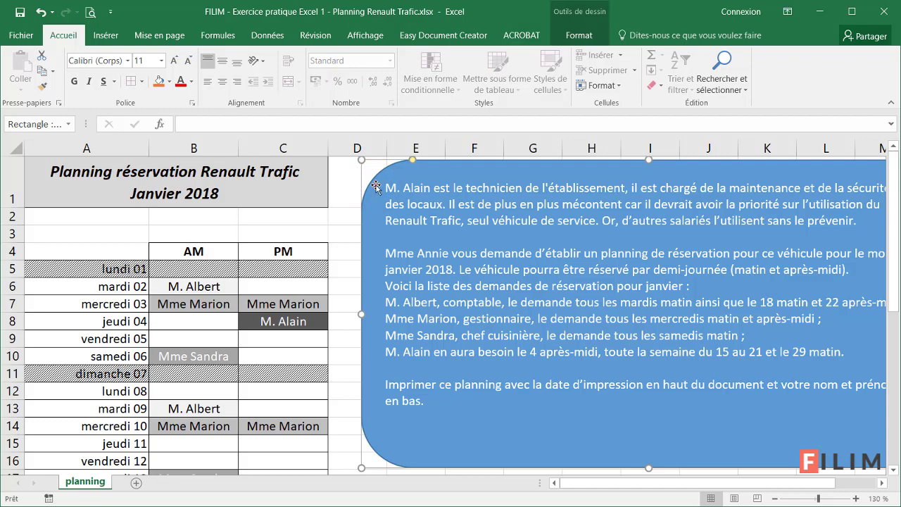
pyautogui.moveTo(375, 186); pyautogui.dragTo(370, 187)
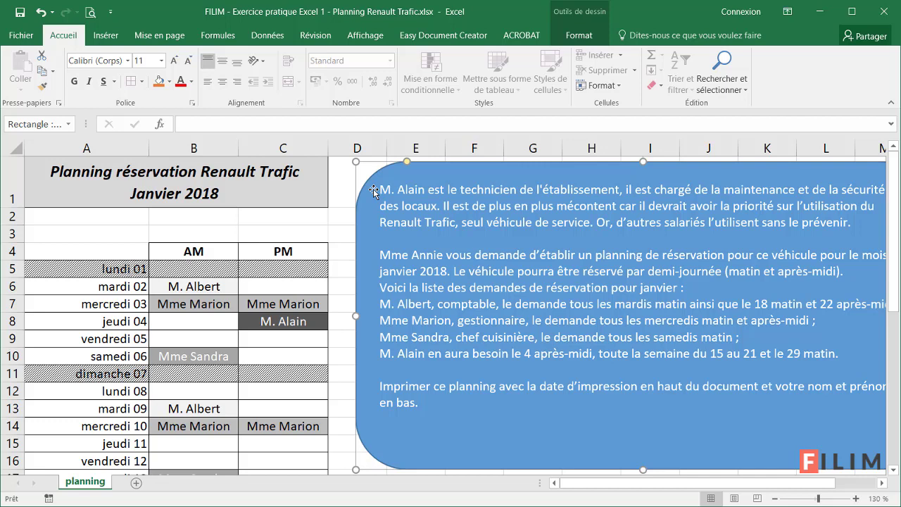
pyautogui.press('Delete')
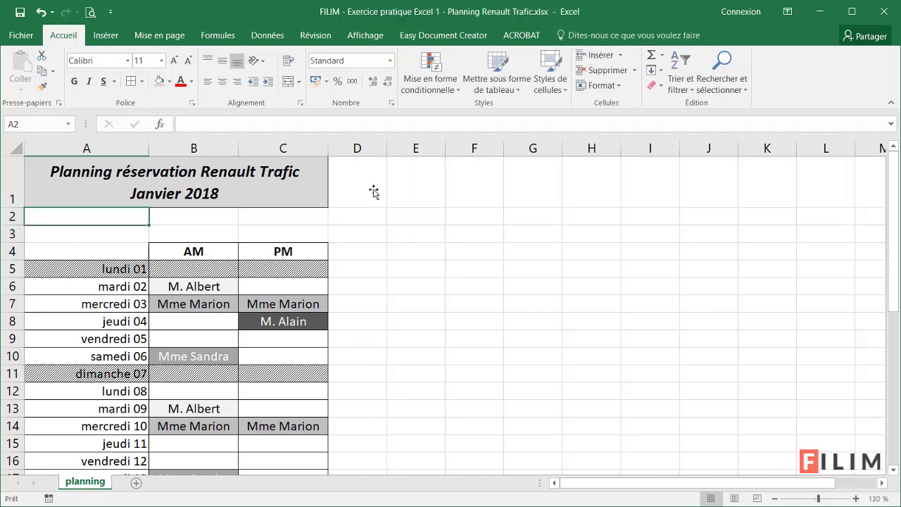
pyautogui.hotkey('ctrl', 'p')
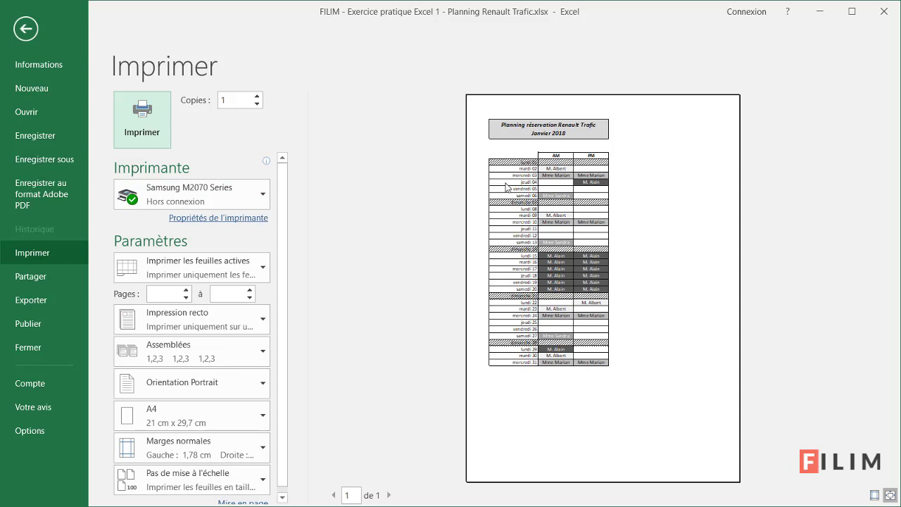
# - Set the print scale to 120% in Page Setup
pyautogui.moveTo(283, 239); pyautogui.dragTo(280, 283)
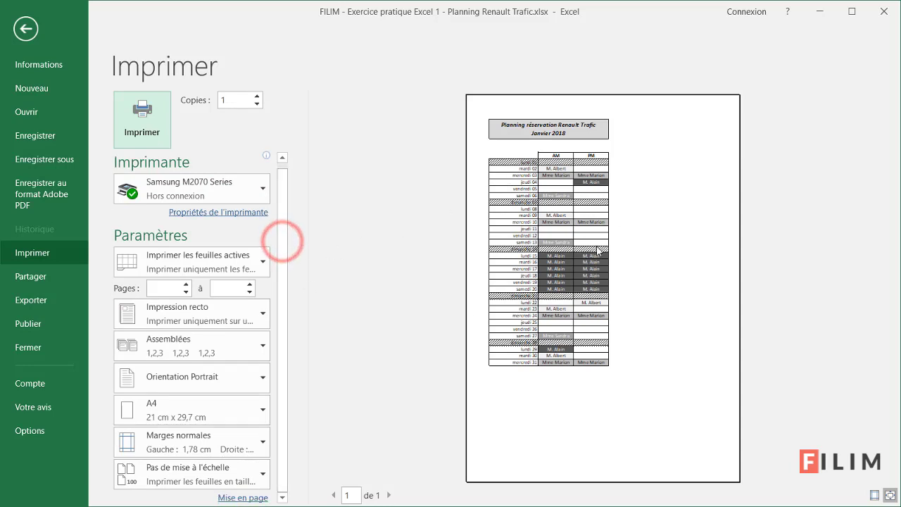
pyautogui.click(243, 498)
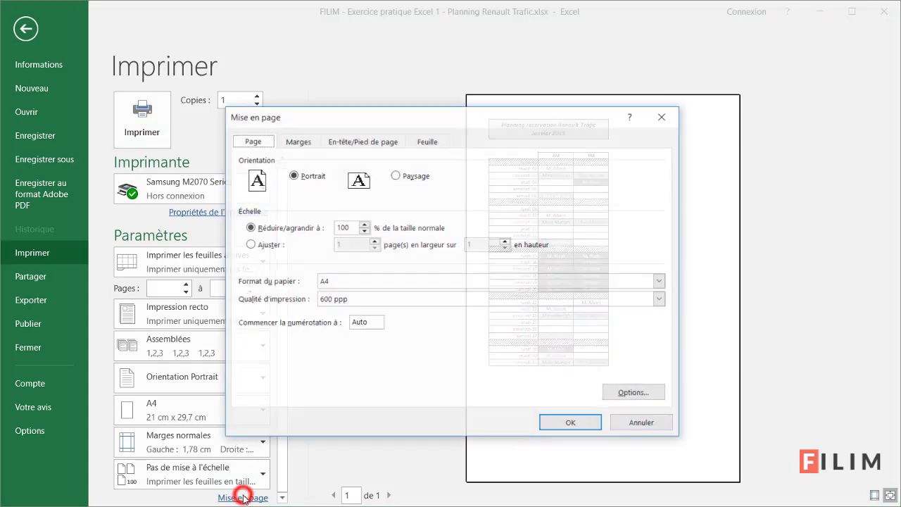
pyautogui.click(366, 224)
pyautogui.click(366, 224)
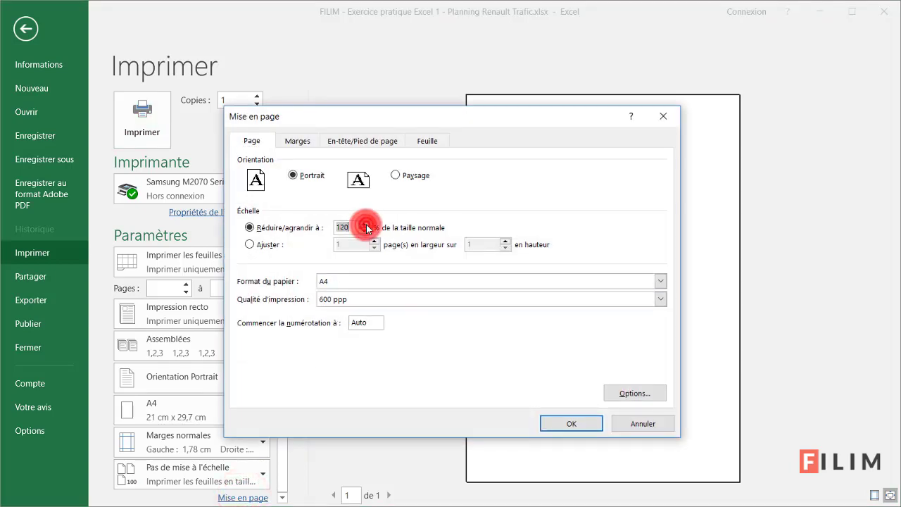
pyautogui.click(584, 423)
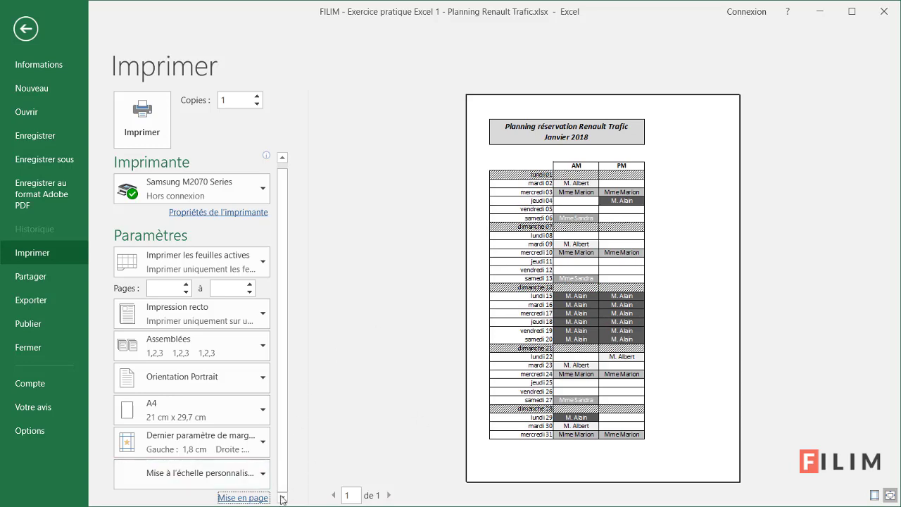
# - Centre the planning horizontally on the page via the Margins options
pyautogui.click(260, 502)
pyautogui.click(297, 141)
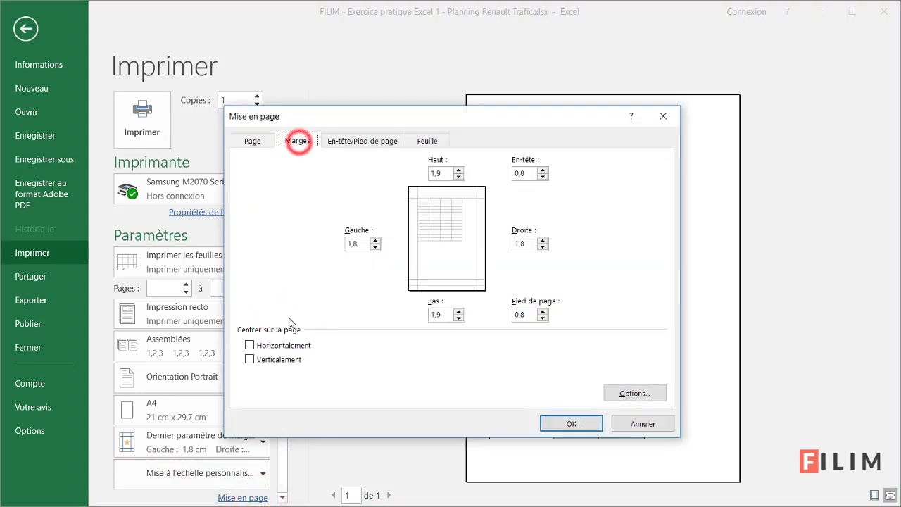
pyautogui.click(280, 345)
pyautogui.click(571, 423)
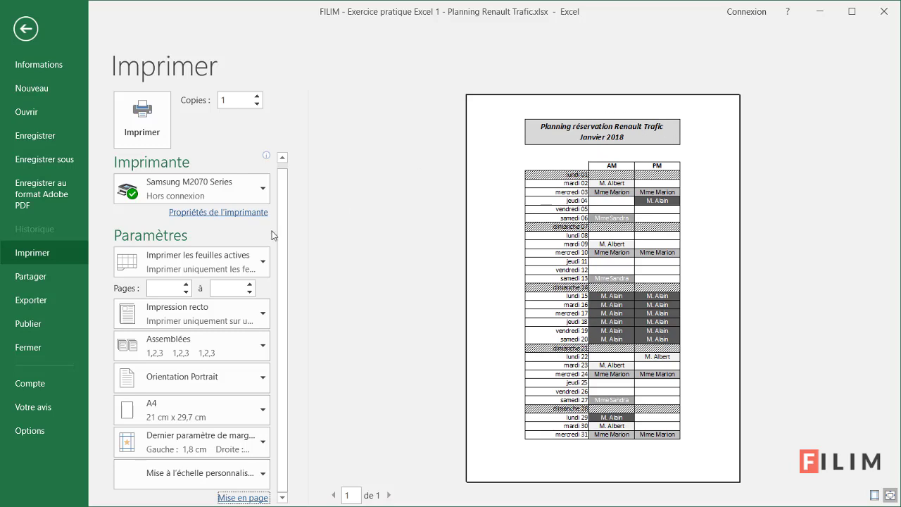
# - Raise the print scale to 140% and check the two resulting preview pages
pyautogui.click(251, 497)
pyautogui.click(364, 223)
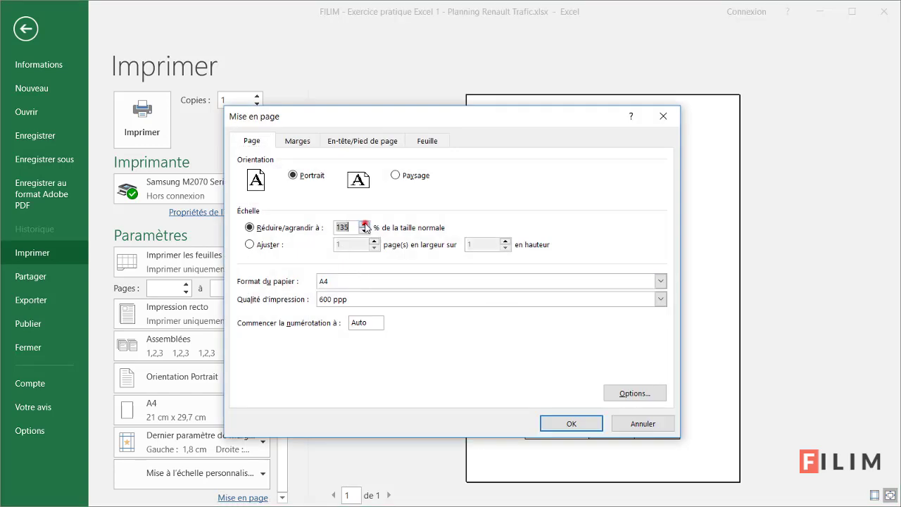
pyautogui.click(364, 224)
pyautogui.click(571, 423)
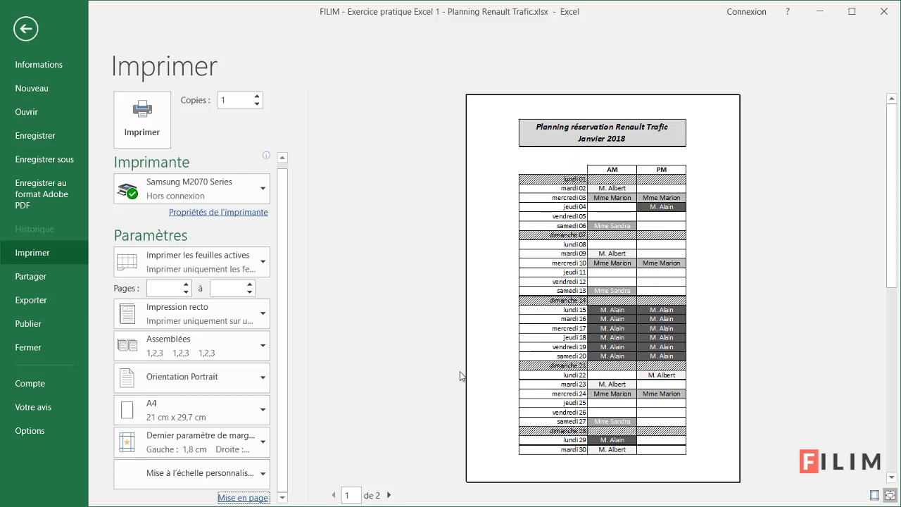
pyautogui.click(373, 495)
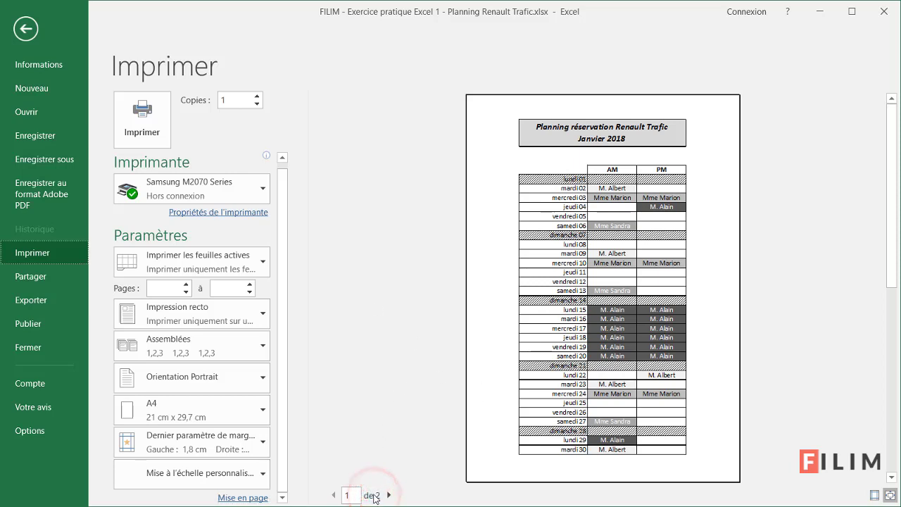
pyautogui.click(388, 495)
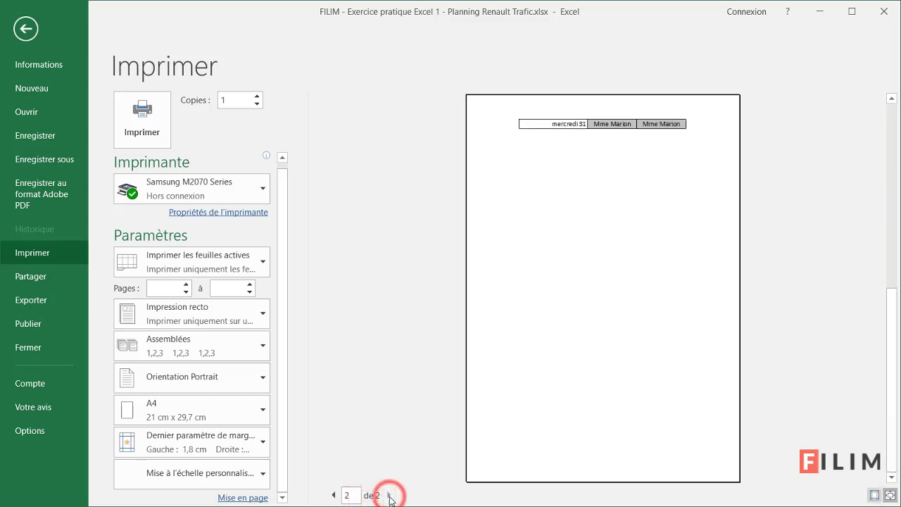
pyautogui.click(334, 495)
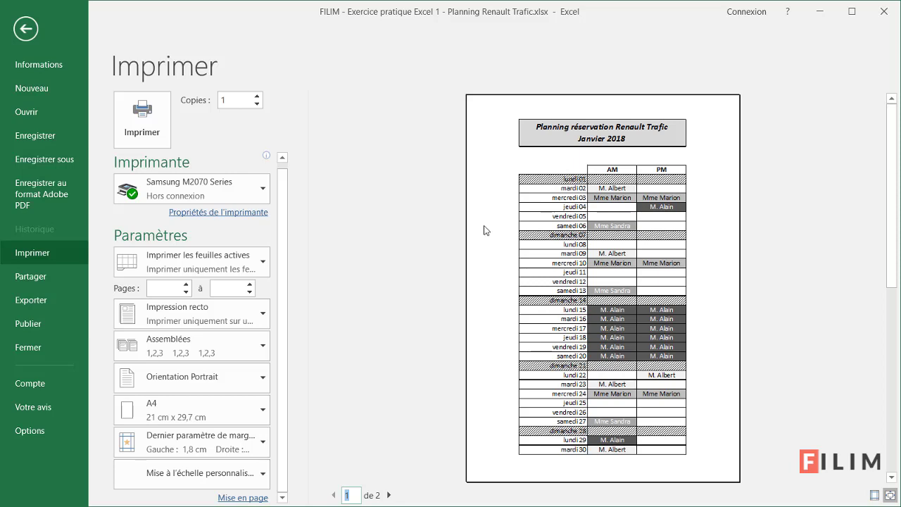
pyautogui.click(597, 164)
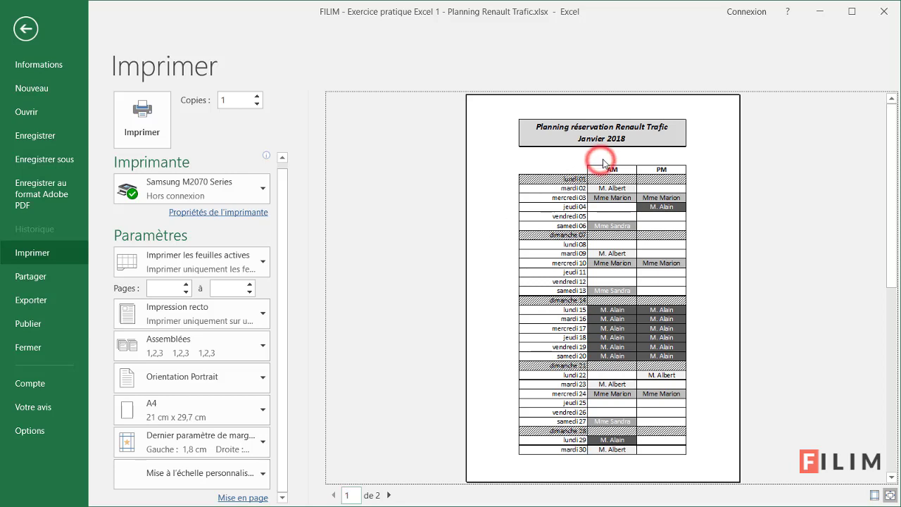
# - Lower the print scale to 135% so the planning fits on one page
pyautogui.click(257, 495)
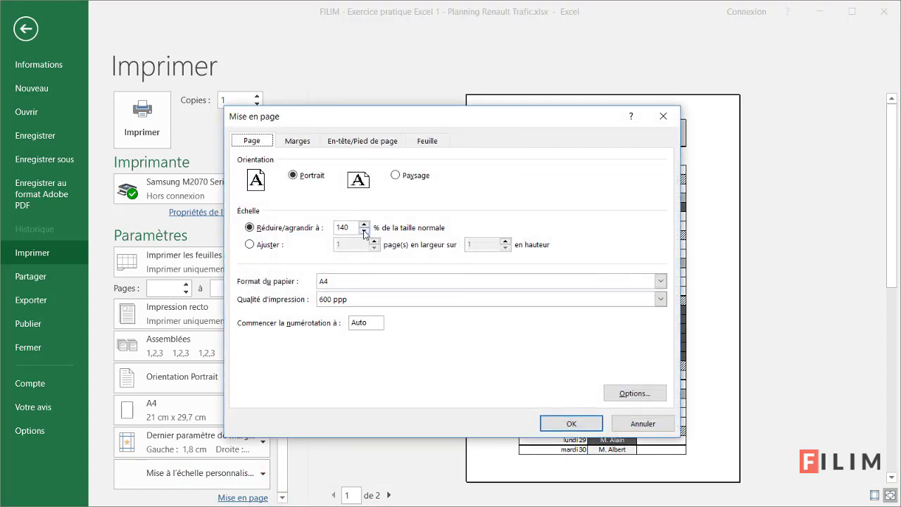
pyautogui.click(365, 230)
pyautogui.click(560, 423)
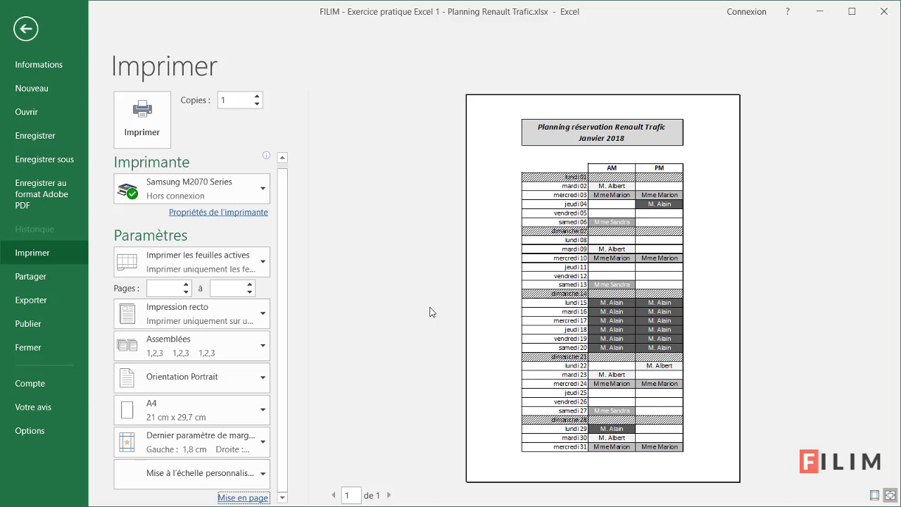
pyautogui.click(242, 498)
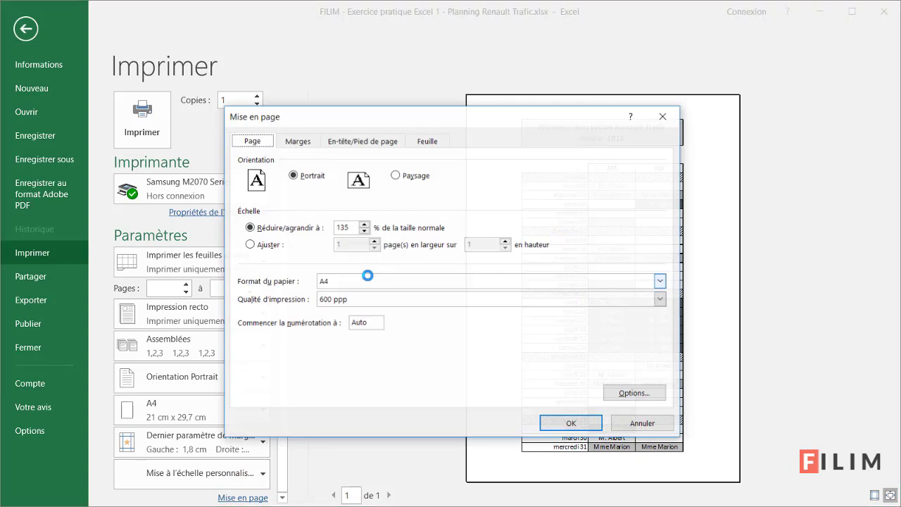
# - Type the author's name in the custom footer's left section and format it italic
pyautogui.click(366, 140)
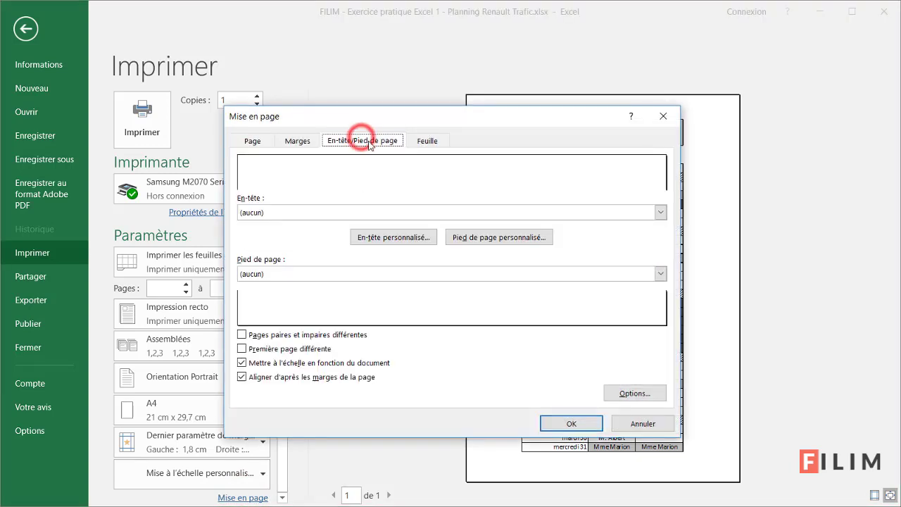
pyautogui.click(479, 238)
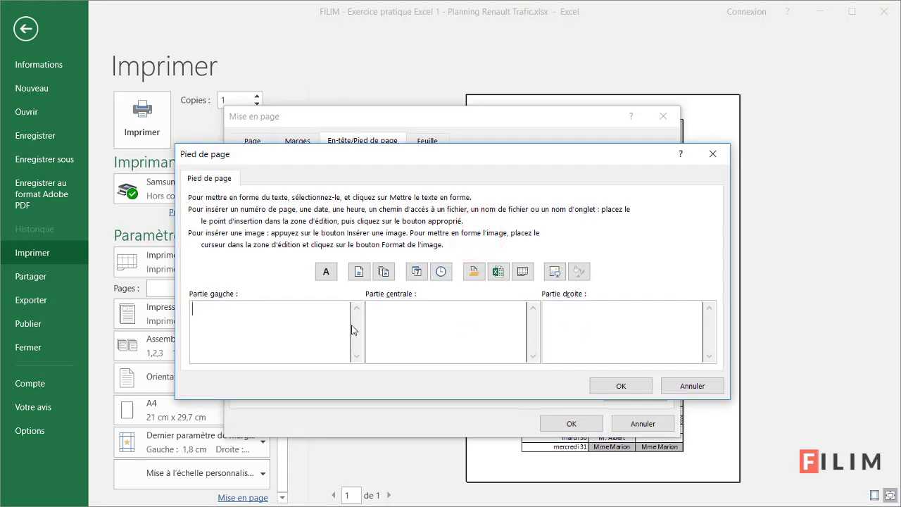
pyautogui.click(288, 335)
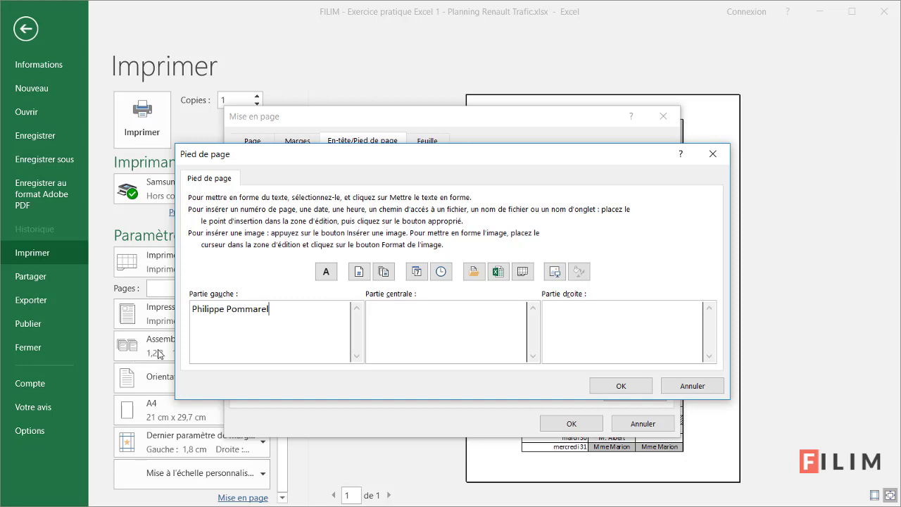
pyautogui.tripleClick(294, 309)
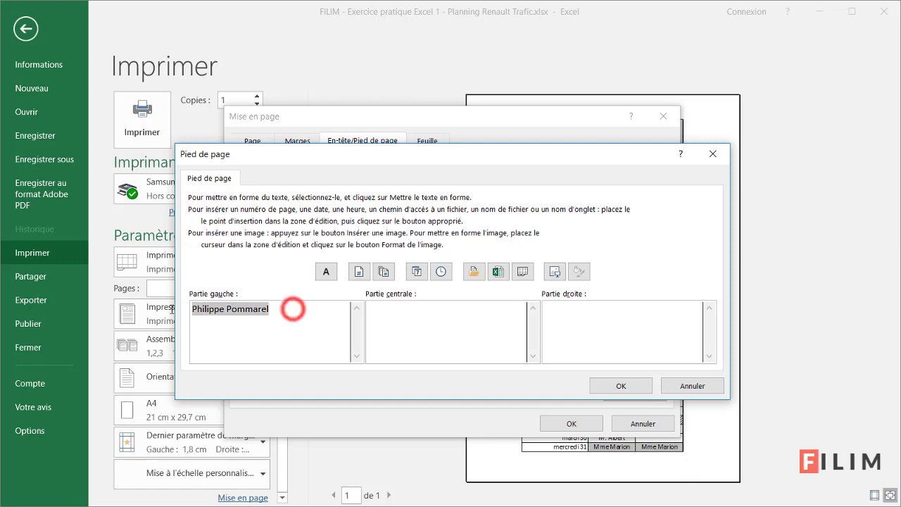
pyautogui.click(316, 273)
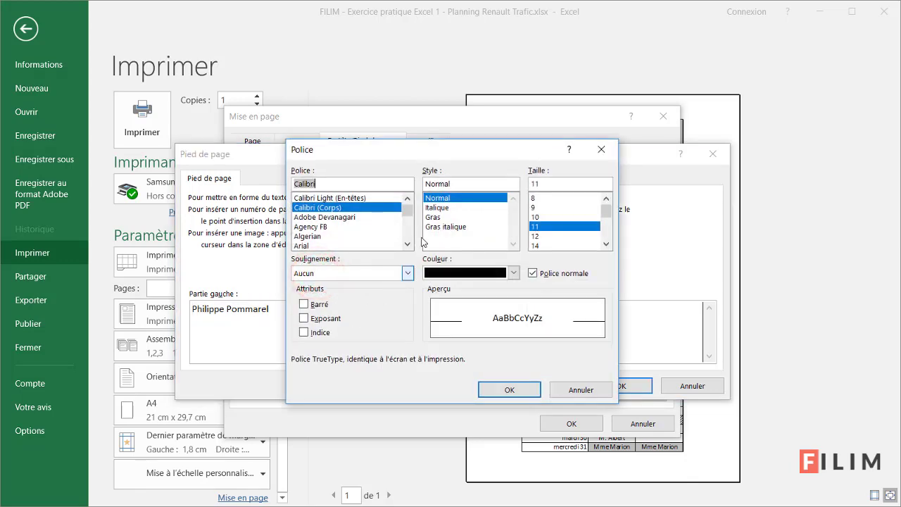
pyautogui.click(437, 208)
pyautogui.click(491, 387)
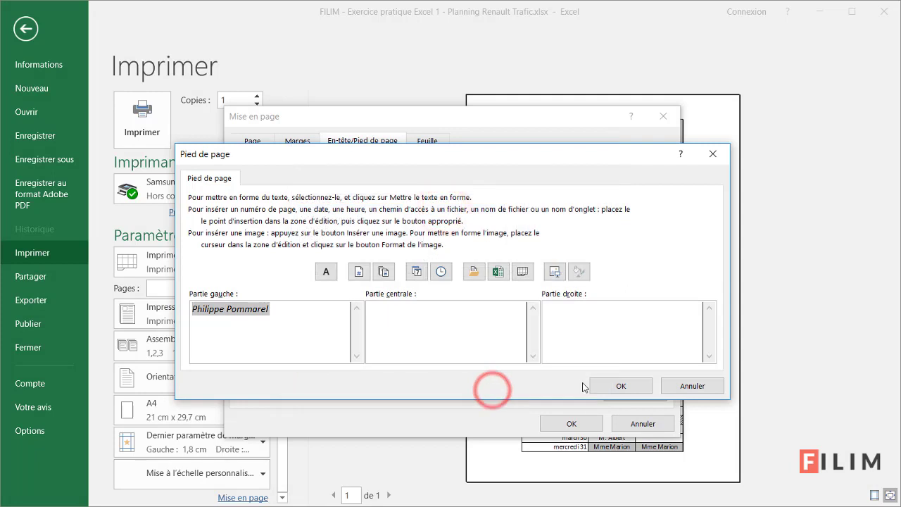
pyautogui.click(607, 385)
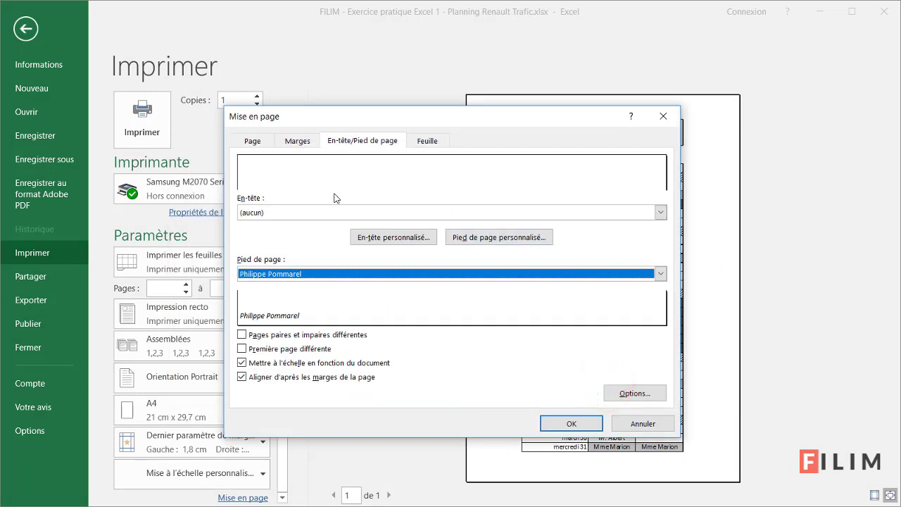
# - Insert the current date (15/01/2018) into the custom header's left section and apply it
pyautogui.click(409, 238)
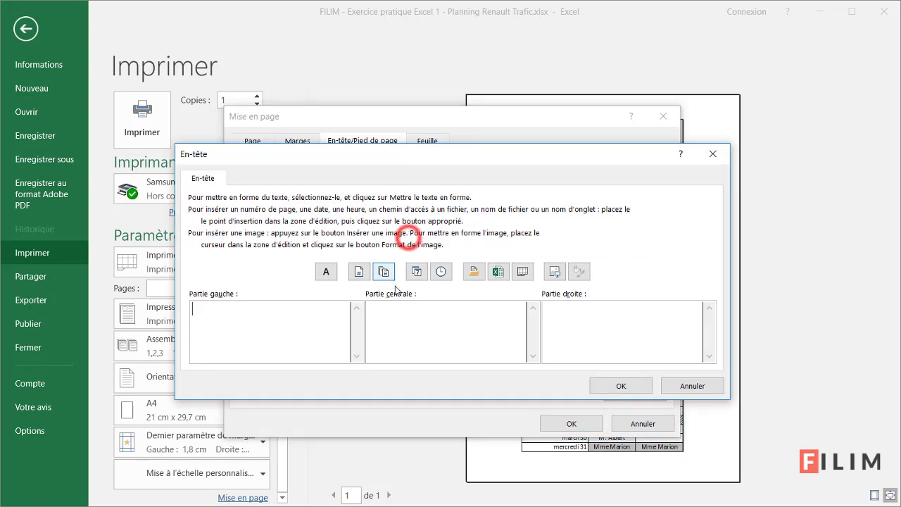
pyautogui.click(291, 319)
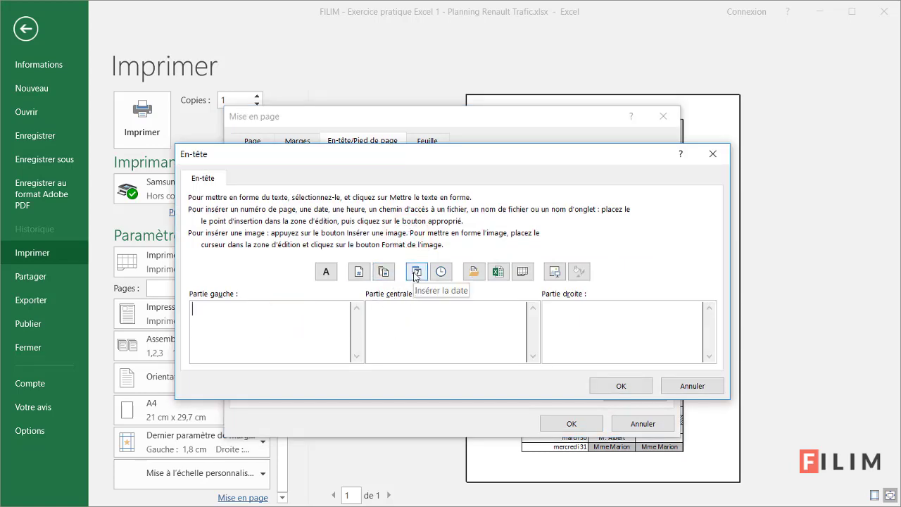
pyautogui.click(416, 273)
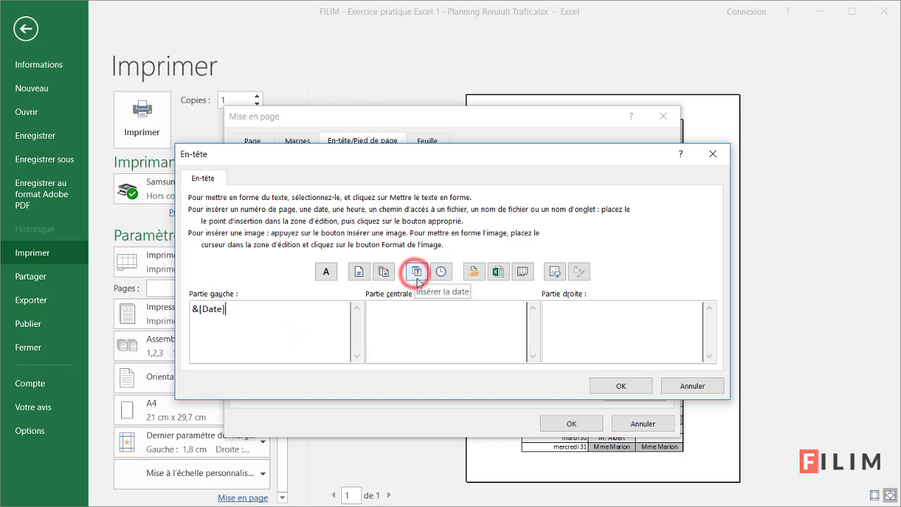
pyautogui.click(623, 386)
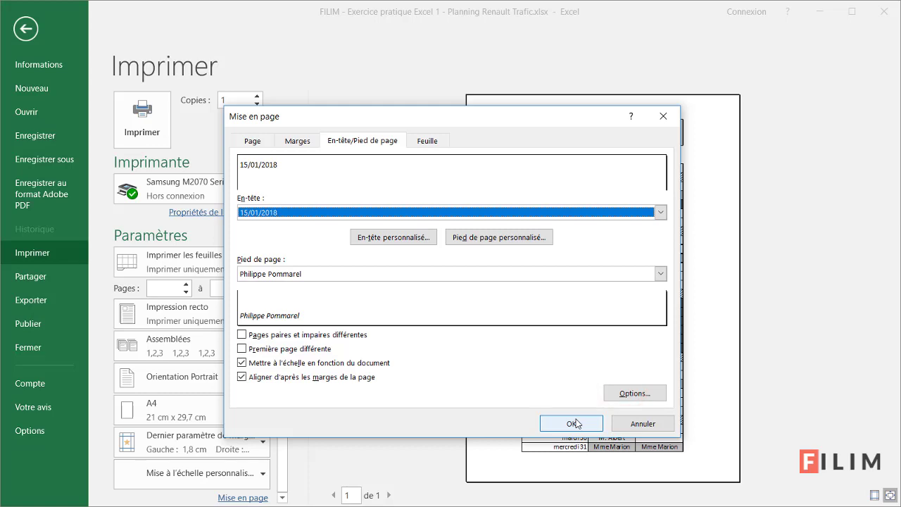
pyautogui.click(574, 423)
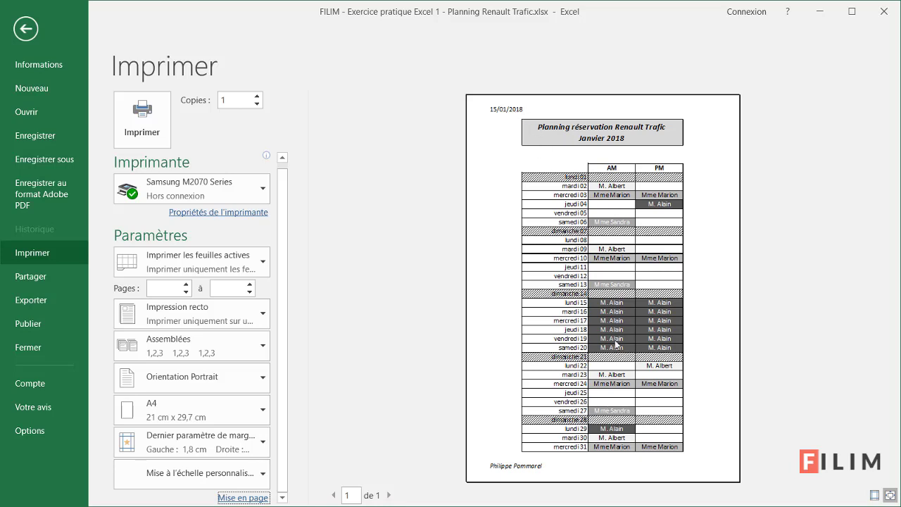
pyautogui.click(260, 498)
pyautogui.click(242, 498)
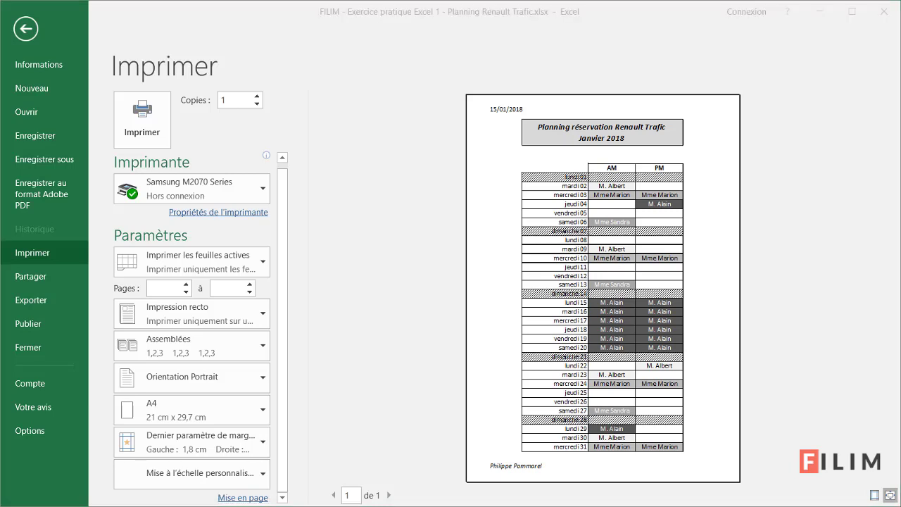